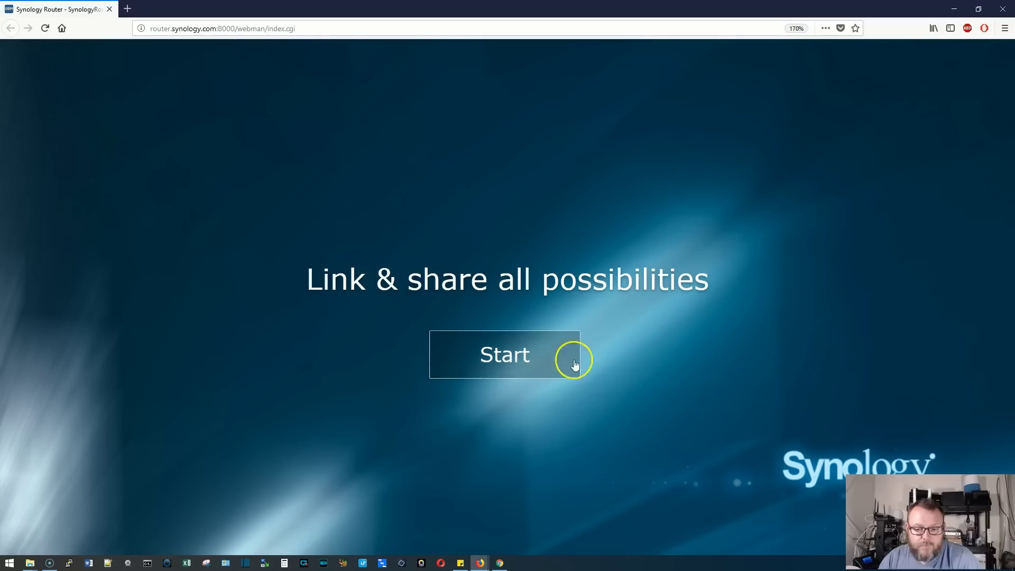
Start the initial setup and give the admin account a Strong, confirmed password
{"action": "left_click", "coordinate": [520, 362]}
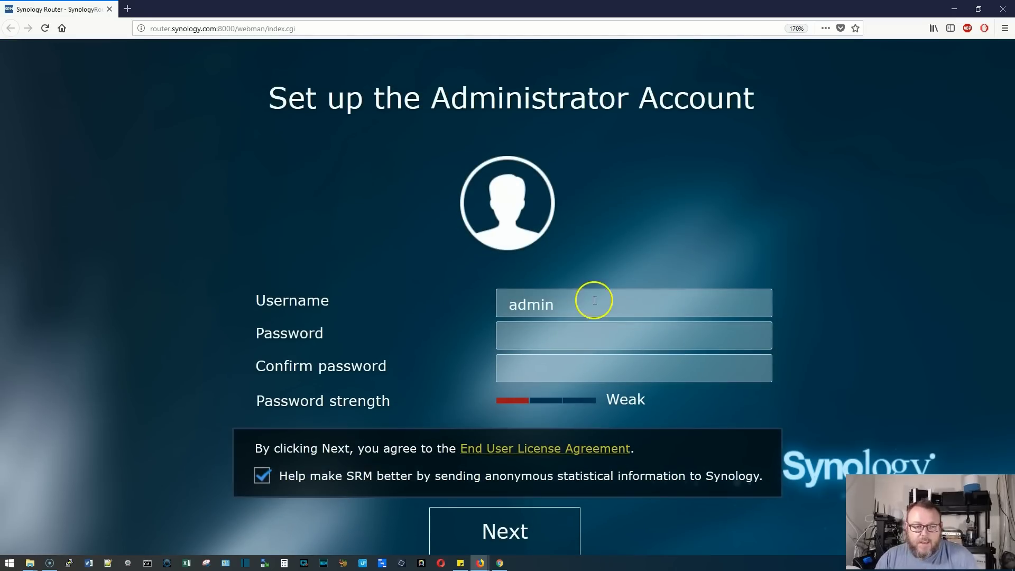
{"action": "left_click", "coordinate": [617, 334]}
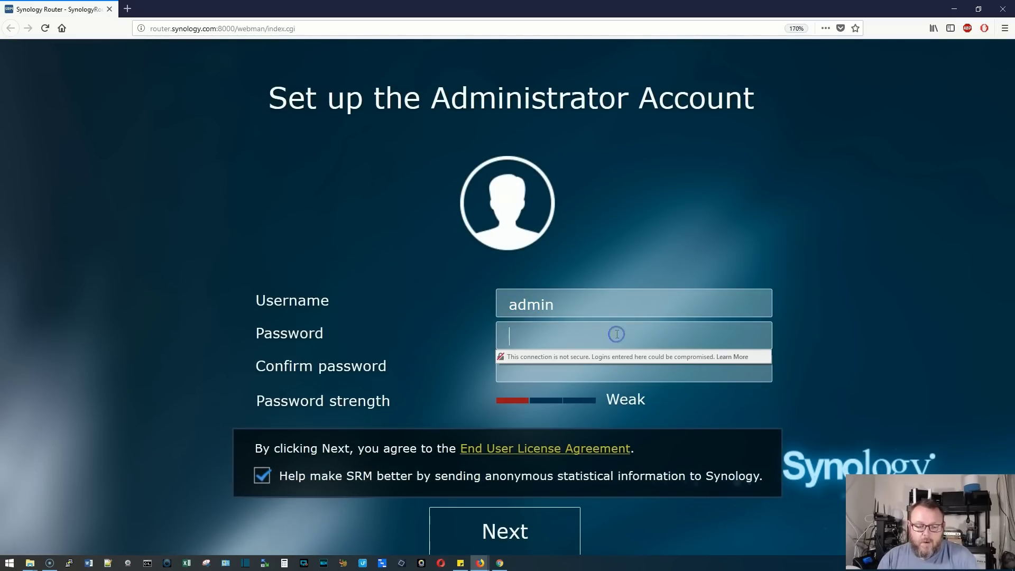
{"action": "type", "text": "**"}
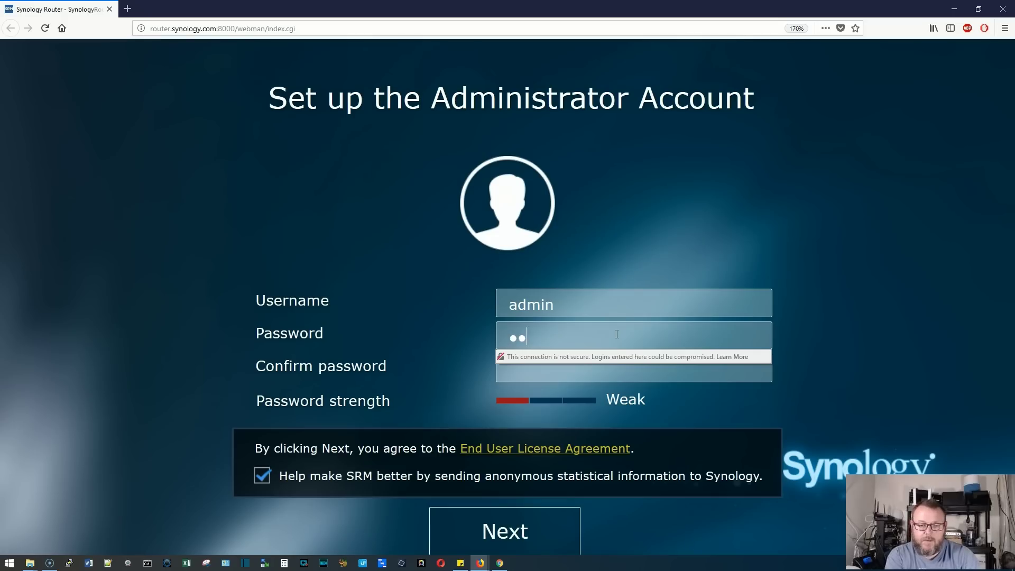
{"action": "type", "text": "*******"}
{"action": "key", "text": "Tab"}
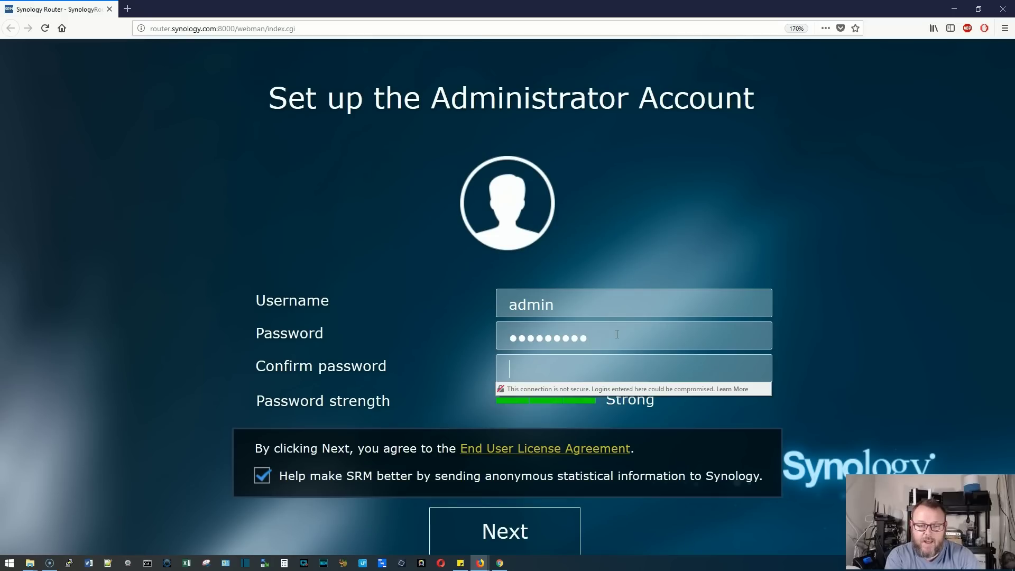
{"action": "type", "text": "********"}
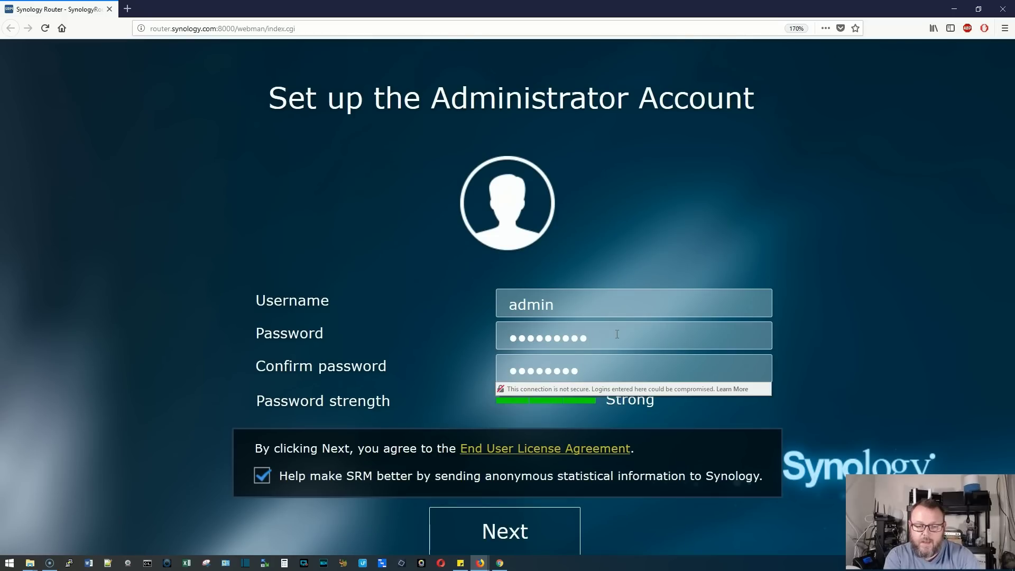
{"action": "left_click", "coordinate": [437, 298]}
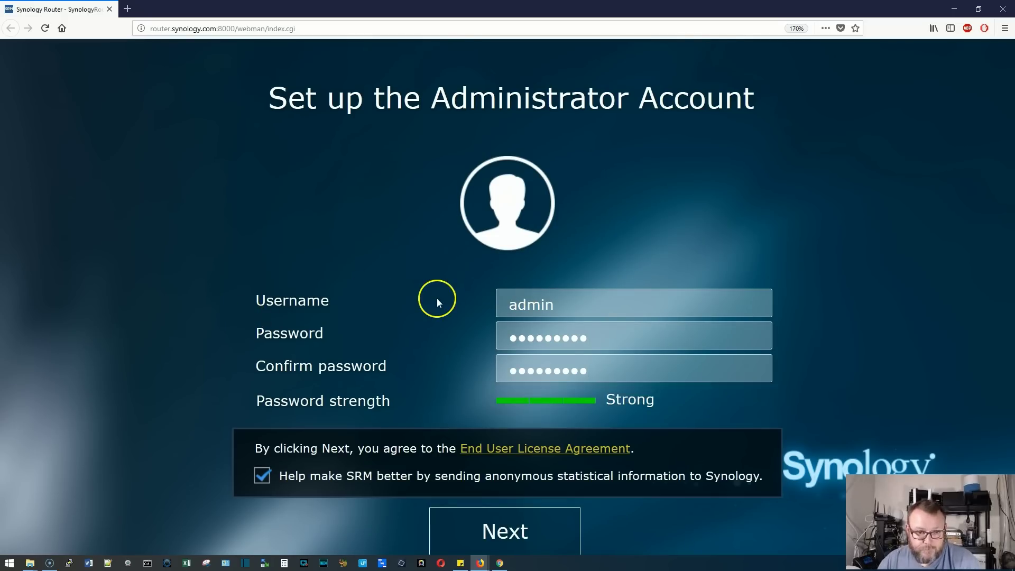
{"action": "left_click", "coordinate": [528, 531]}
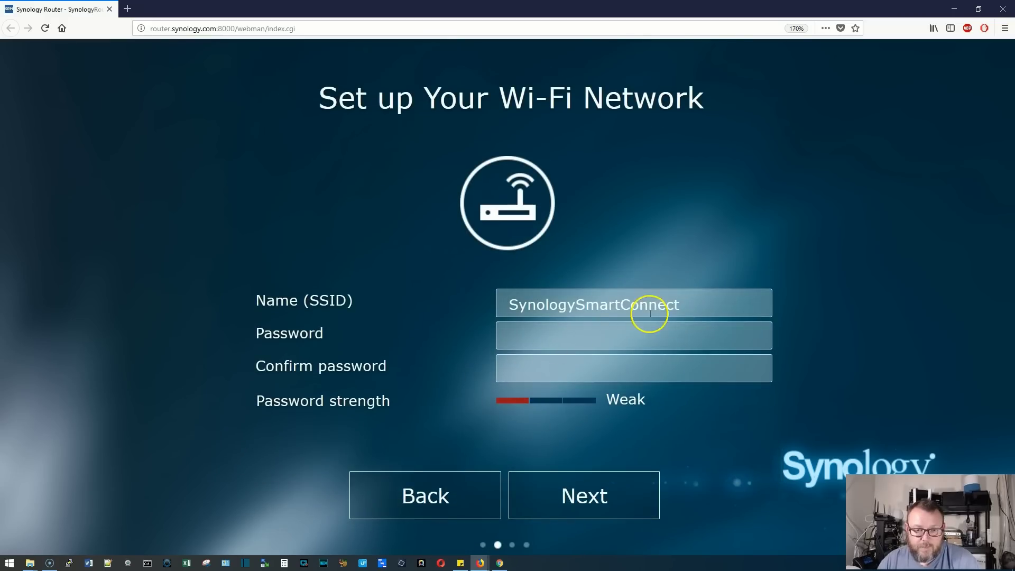
Replace the default SSID with SynoKids and enter and confirm a Strong Wi-Fi password
{"action": "double_click", "coordinate": [686, 304]}
{"action": "left_click", "coordinate": [452, 311]}
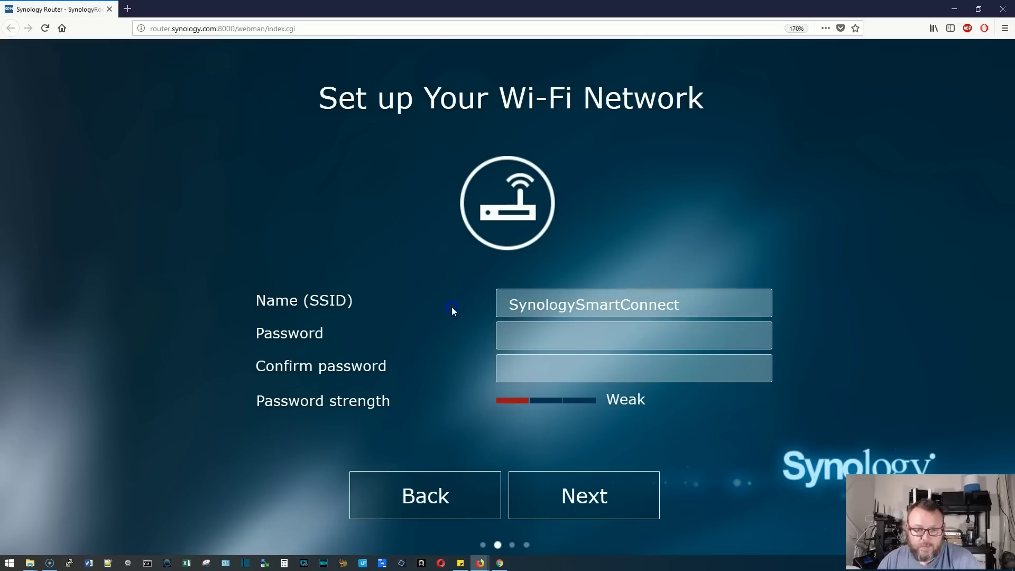
{"action": "double_click", "coordinate": [707, 303]}
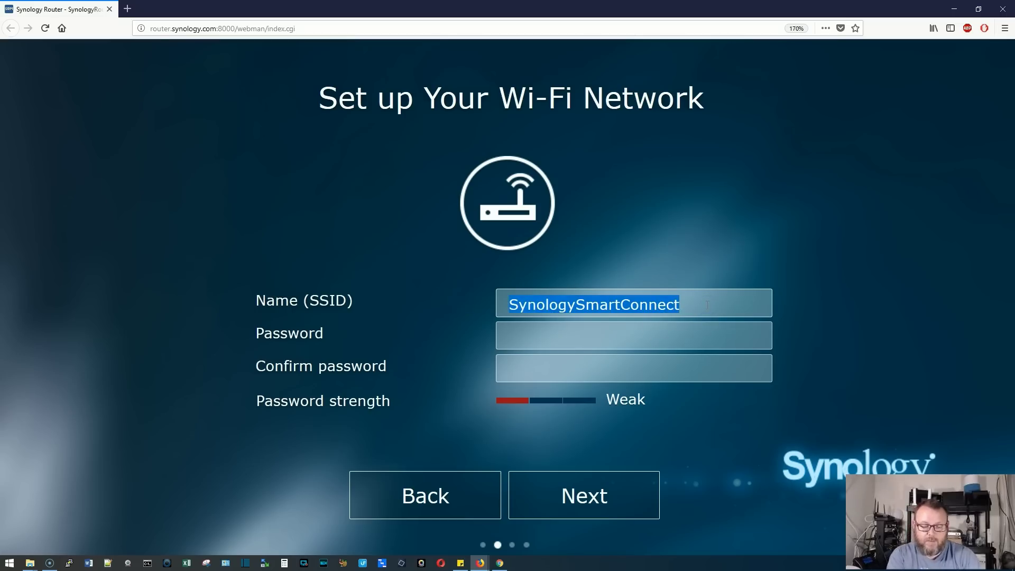
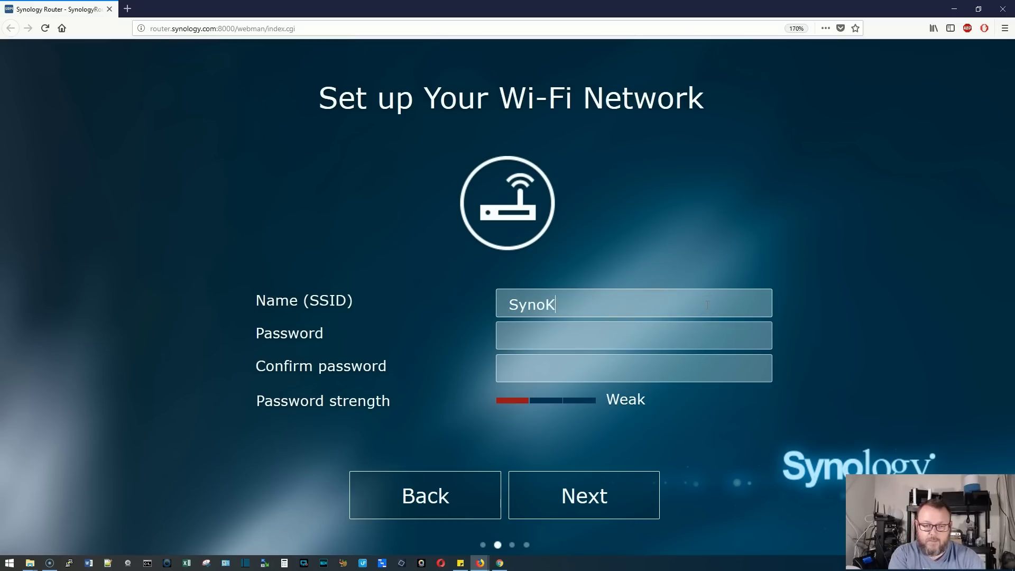
{"action": "key", "text": "Tab"}
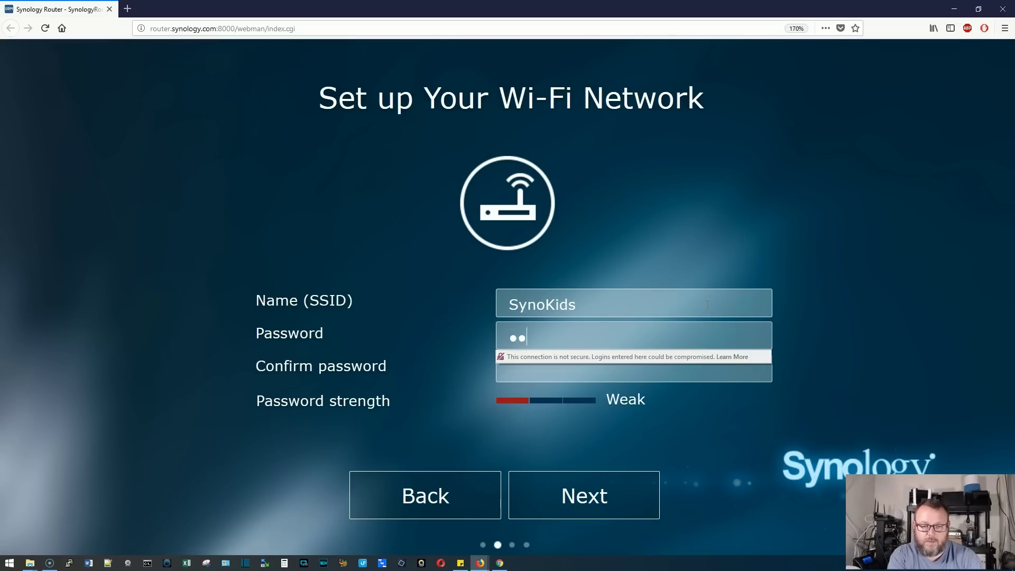
{"action": "key", "text": "Tab"}
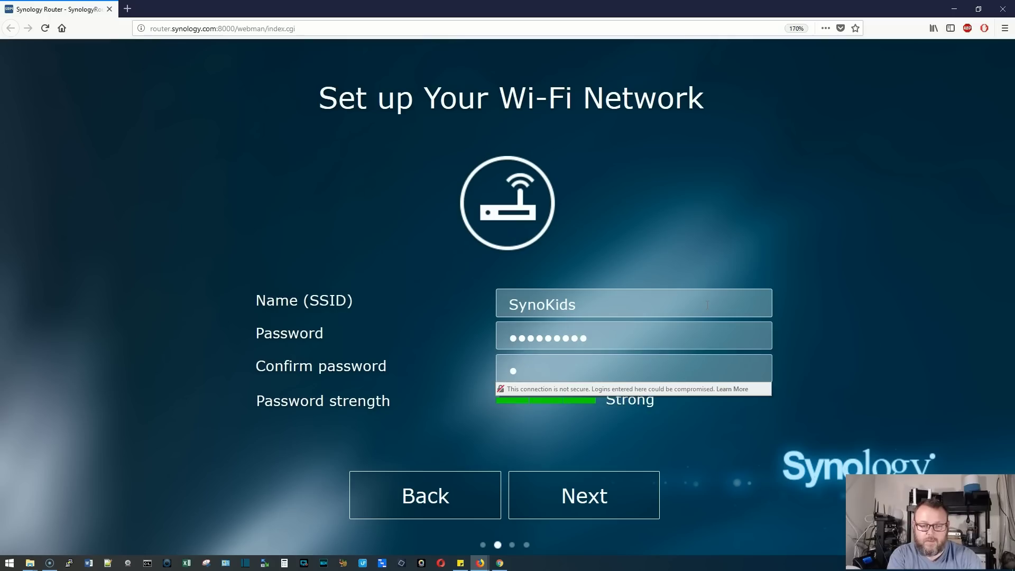
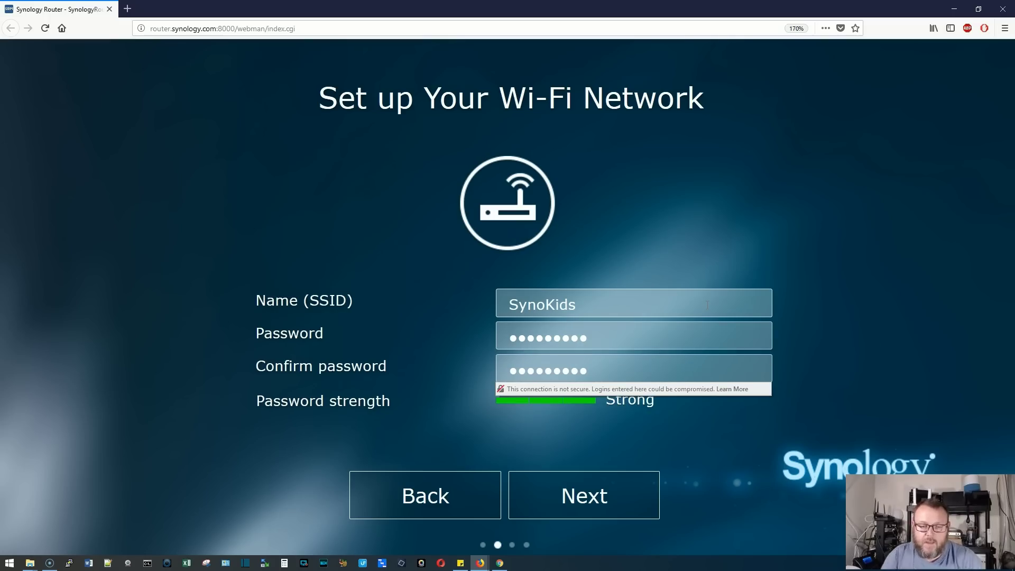
{"action": "left_click", "coordinate": [623, 494]}
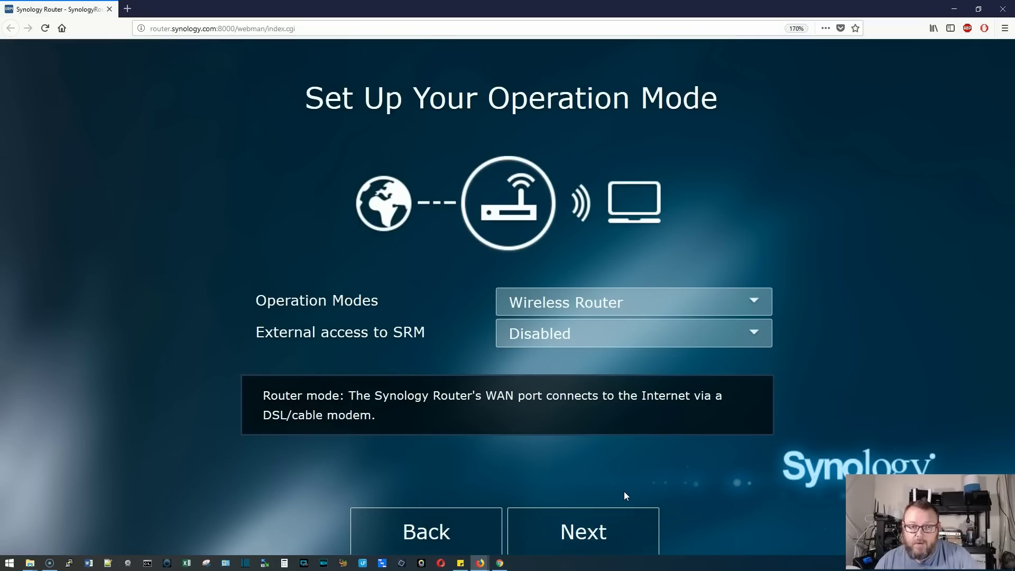
Keep Wireless Router operation mode and Auto IP connection, and apply to begin router setup
{"action": "left_click", "coordinate": [614, 300]}
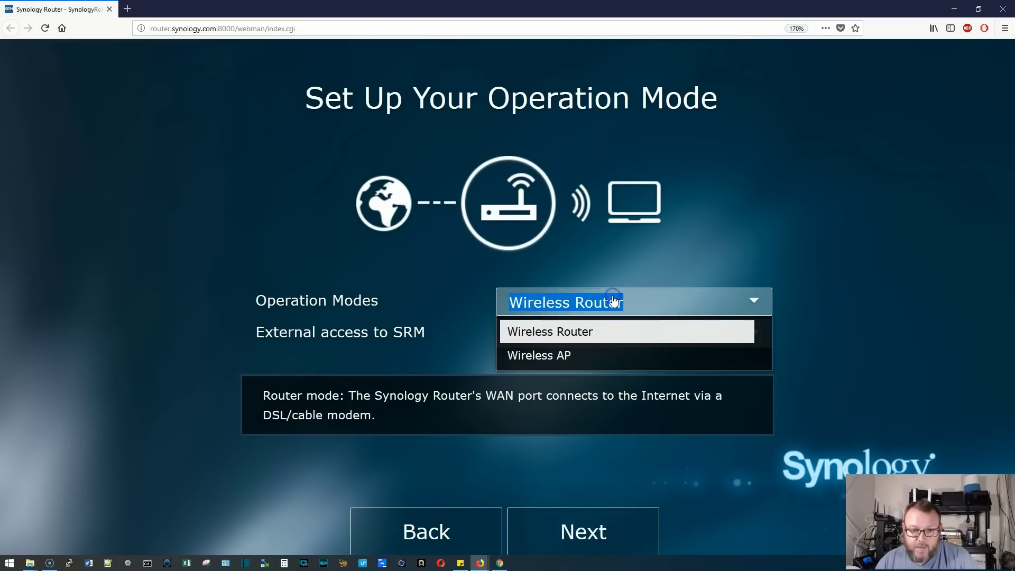
{"action": "left_click", "coordinate": [575, 331]}
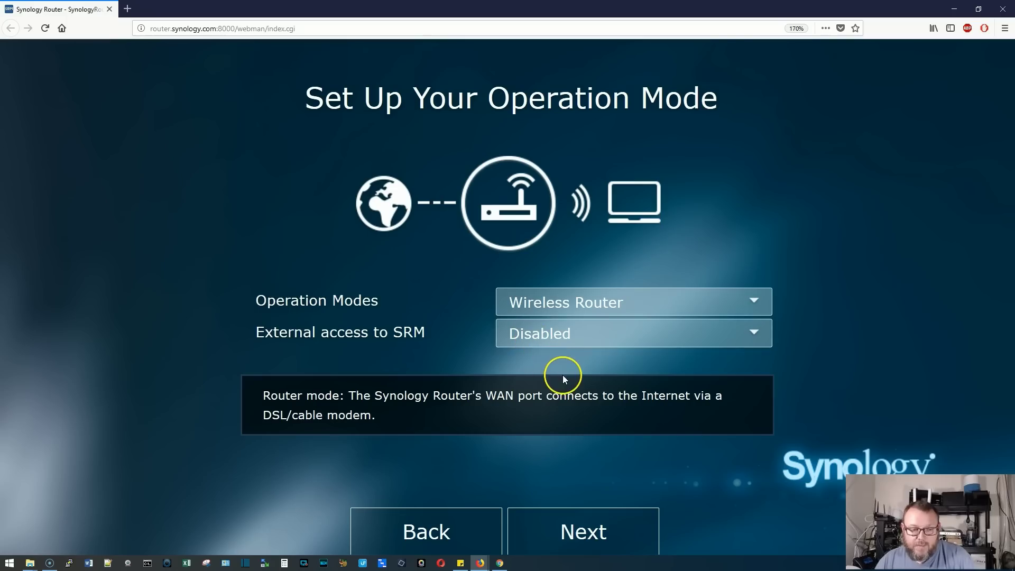
{"action": "left_click", "coordinate": [571, 523]}
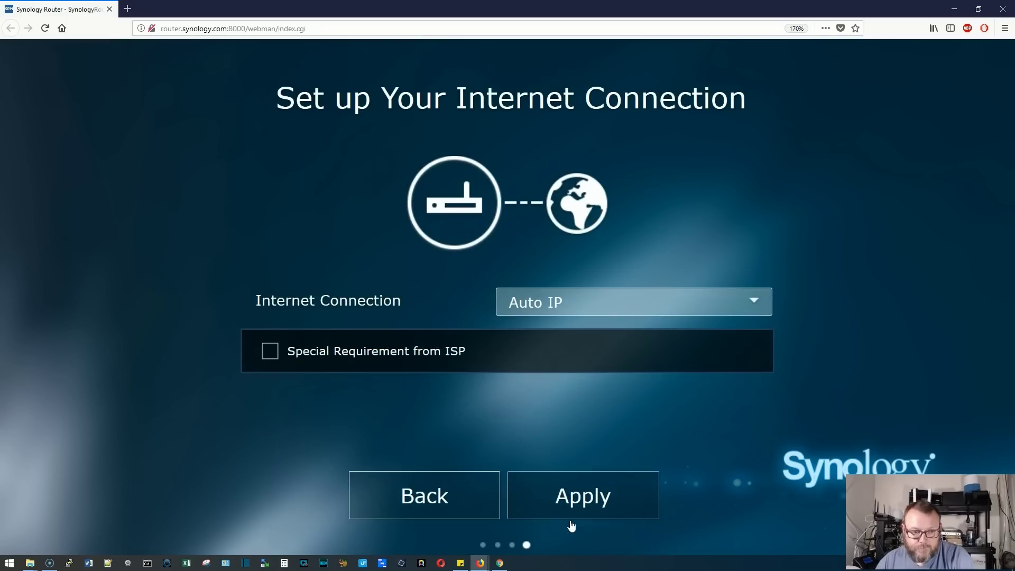
{"action": "left_click", "coordinate": [566, 495]}
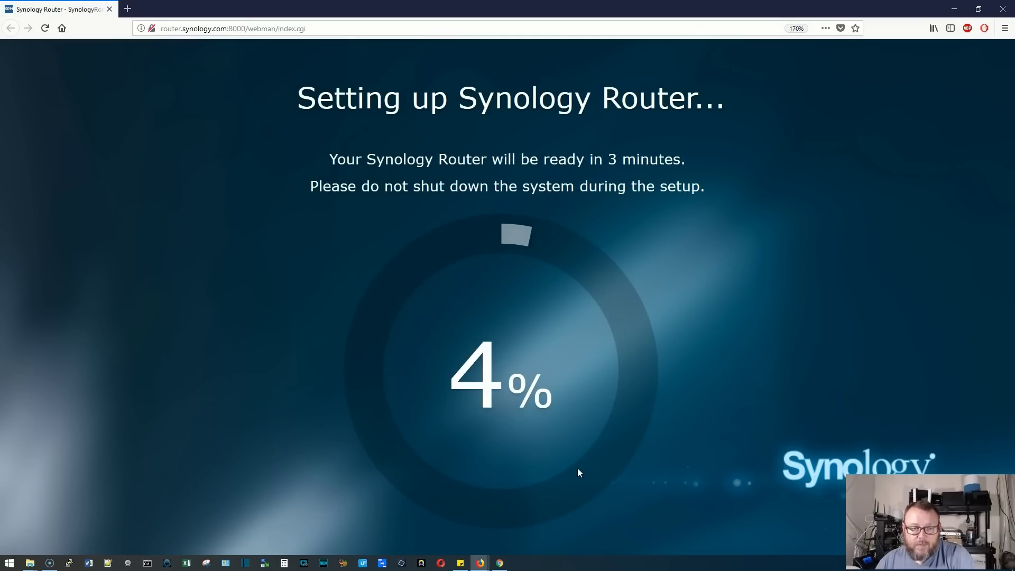
Wait for setup to reach 100% and launch Synology Router to its desktop
{"action": "left_click", "coordinate": [676, 310]}
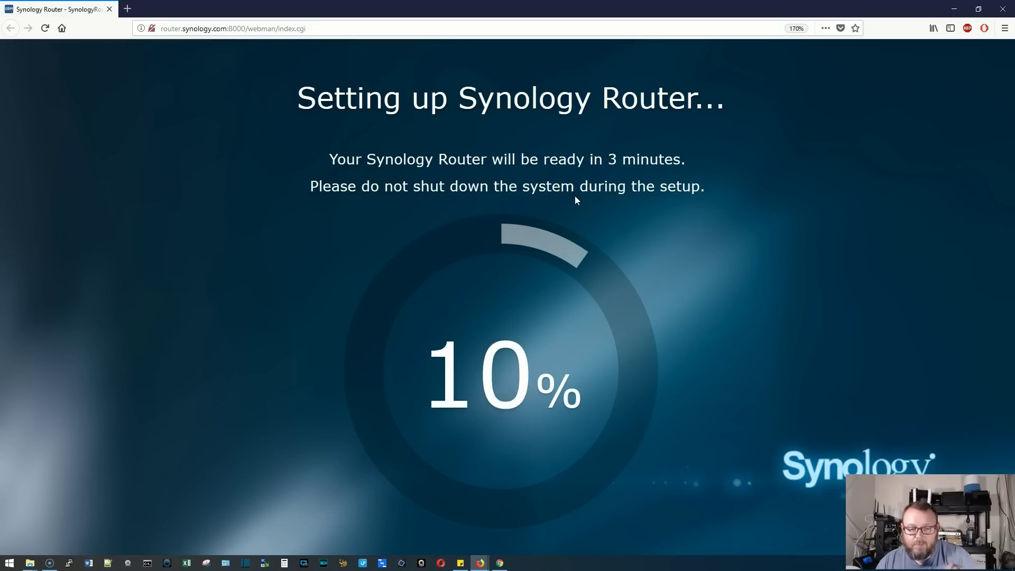
{"action": "left_click", "coordinate": [75, 410]}
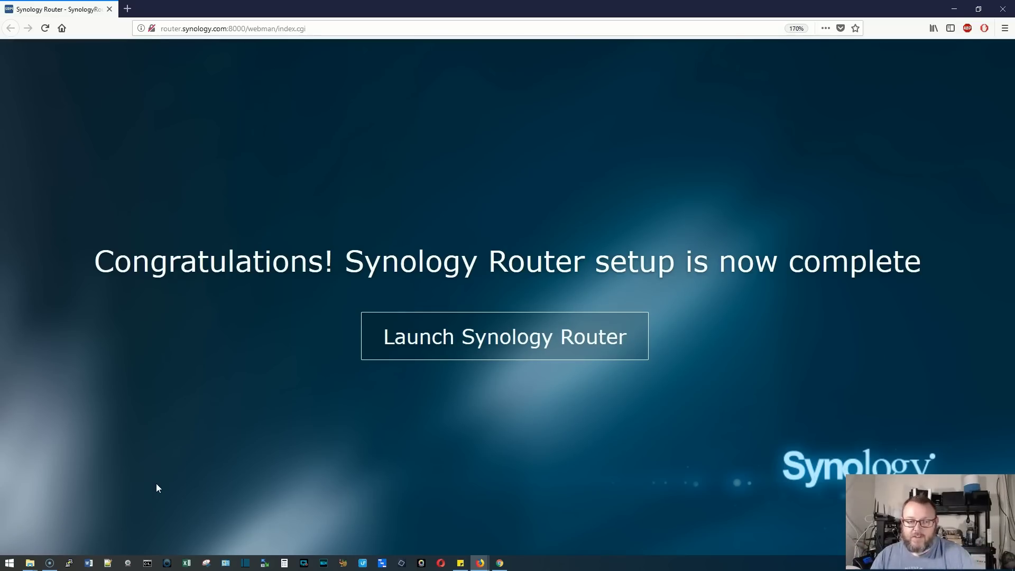
{"action": "left_click", "coordinate": [501, 334]}
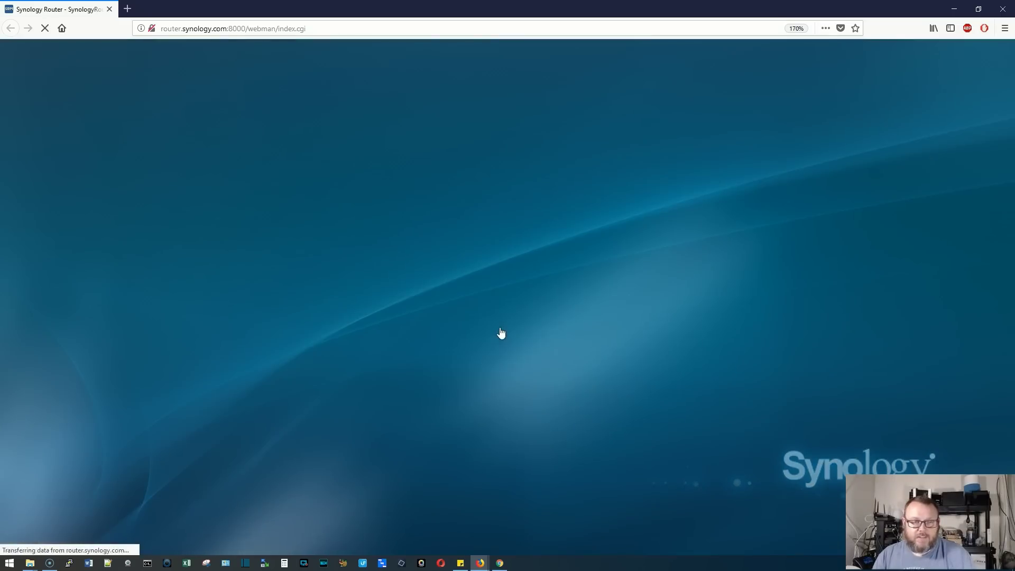
{"action": "left_click", "coordinate": [506, 329]}
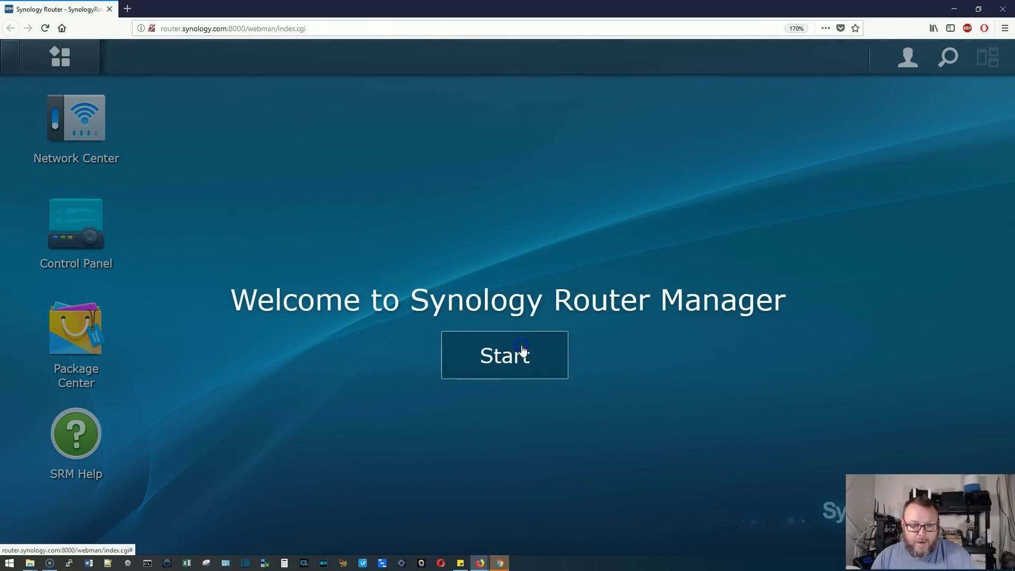
Start the welcome tour and step through Tips 1–5, from Network Center to SRM Help
{"action": "left_click", "coordinate": [523, 352]}
{"action": "left_click", "coordinate": [505, 327]}
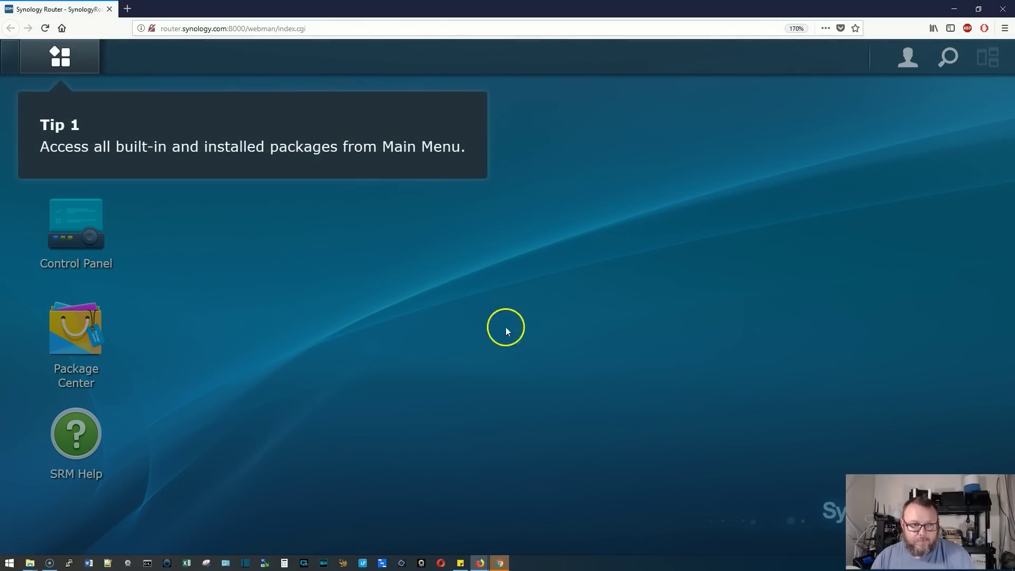
{"action": "left_click", "coordinate": [324, 149]}
{"action": "left_click", "coordinate": [455, 235]}
{"action": "left_click", "coordinate": [454, 235]}
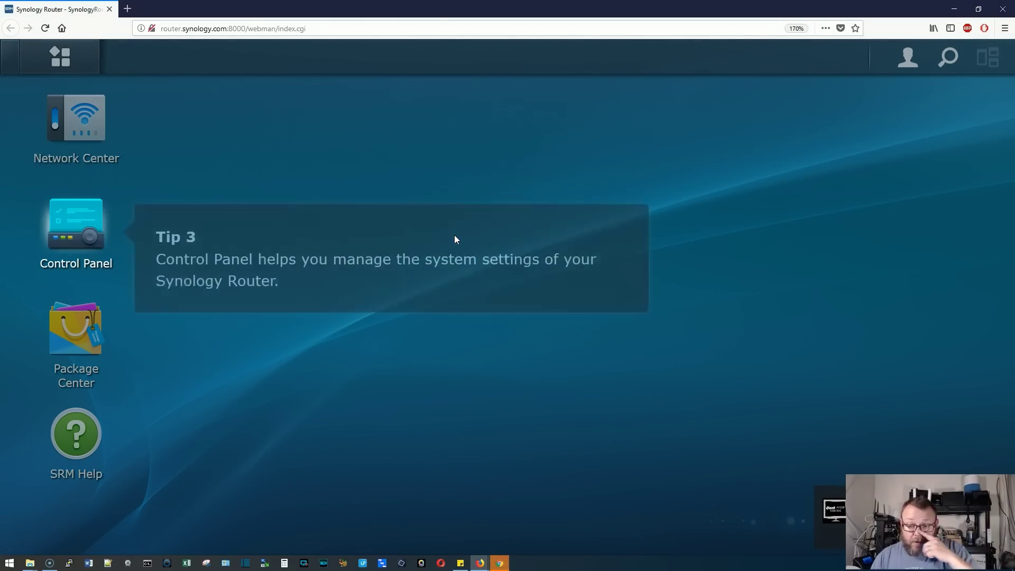
{"action": "left_click", "coordinate": [462, 239]}
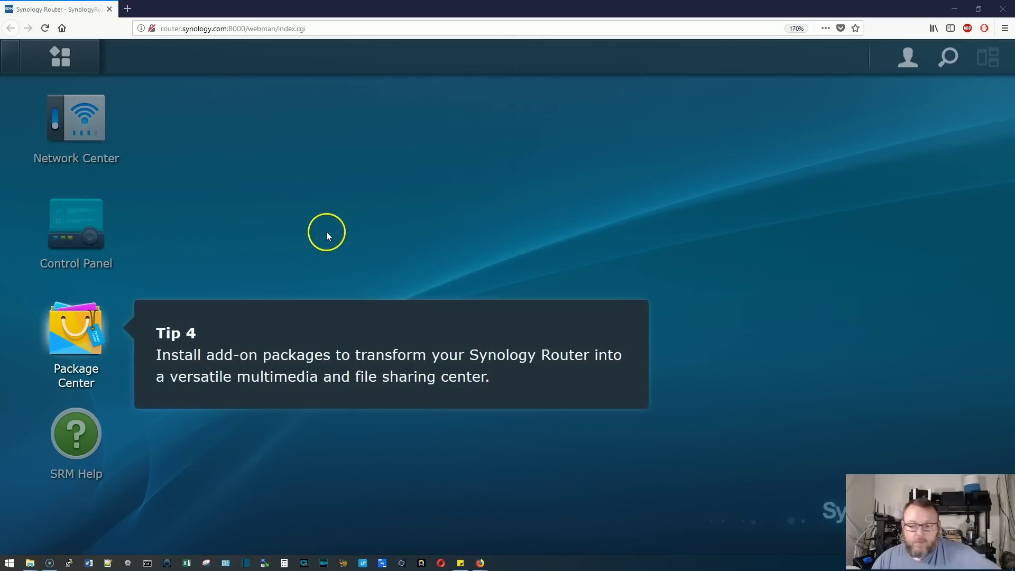
{"action": "left_click", "coordinate": [338, 241]}
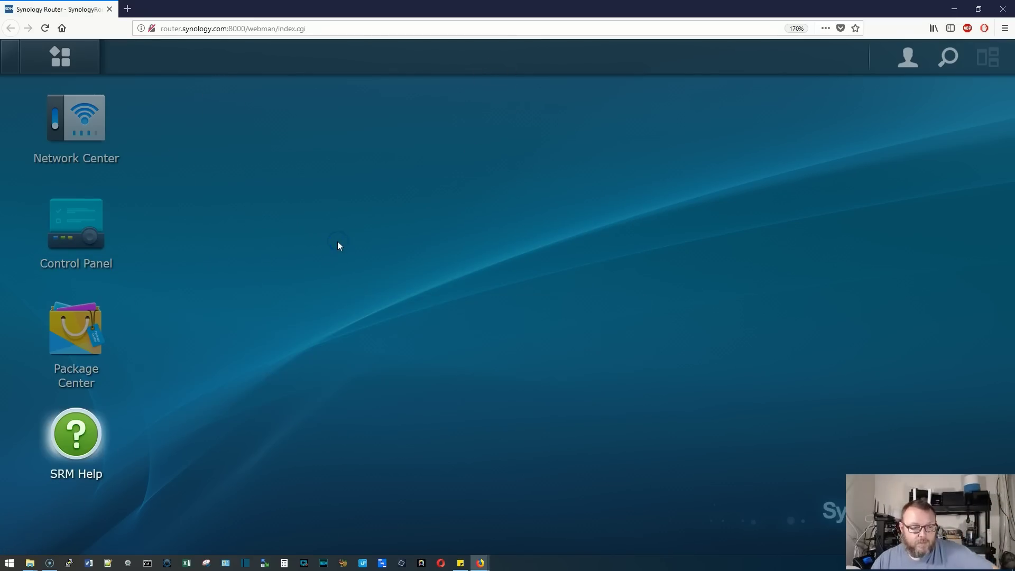
{"action": "left_click", "coordinate": [327, 279]}
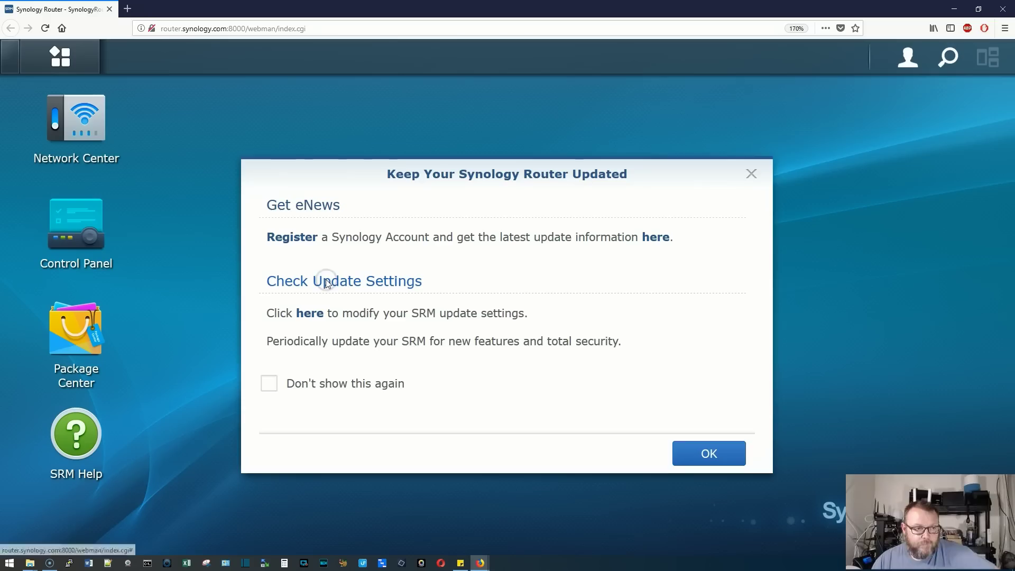
{"action": "left_click", "coordinate": [331, 275]}
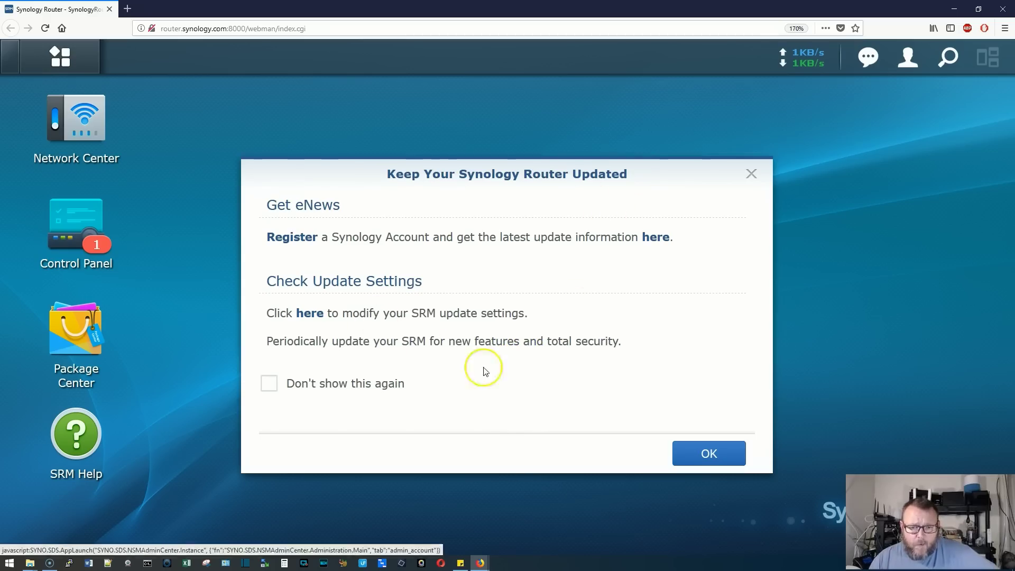
Dismiss the update reminder and check Control Panel > Update & Restore for SRM 1.1.7-6941
{"action": "left_click", "coordinate": [708, 459]}
{"action": "left_click", "coordinate": [113, 241]}
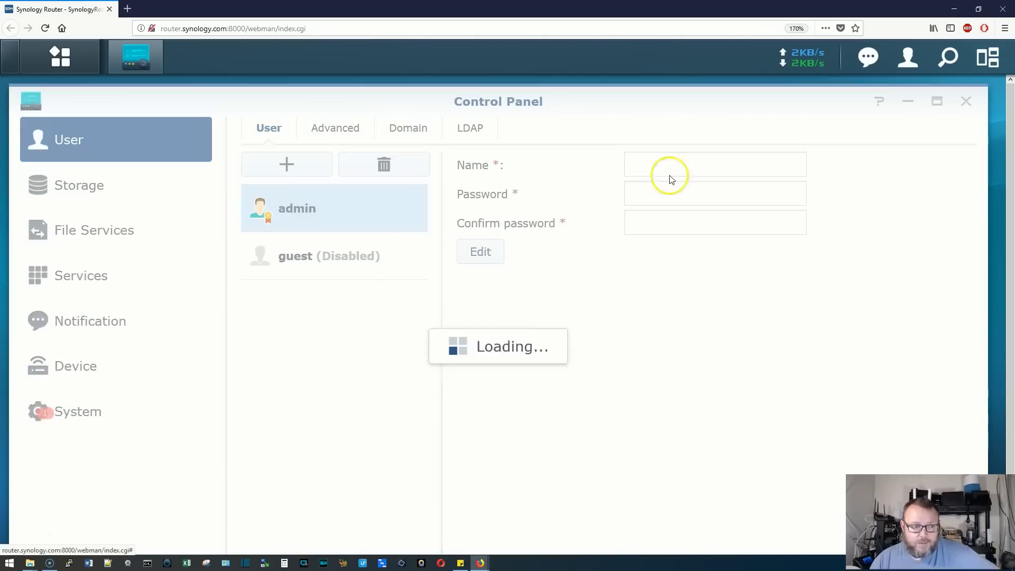
{"action": "left_click", "coordinate": [103, 401]}
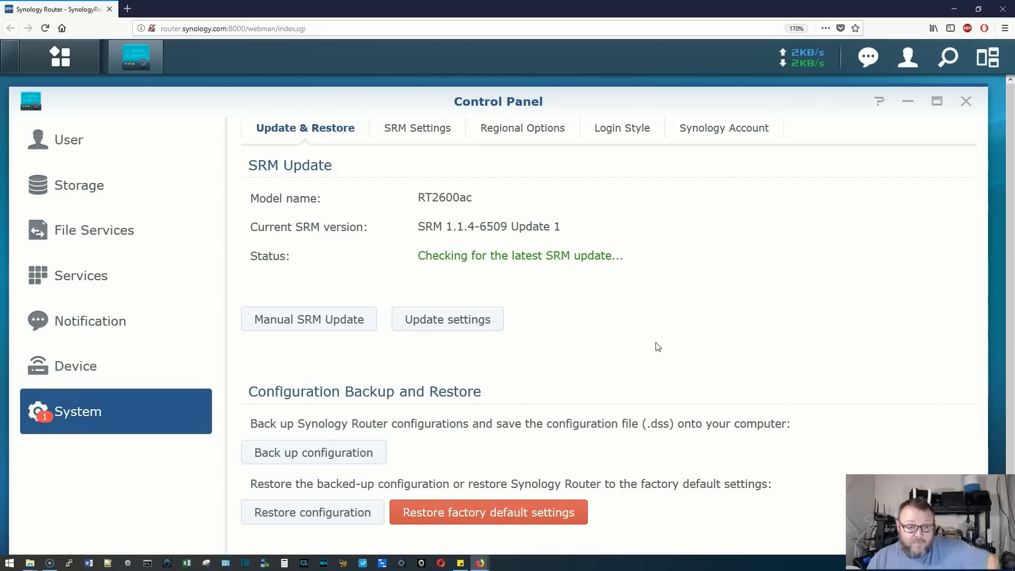
{"action": "left_click", "coordinate": [662, 333]}
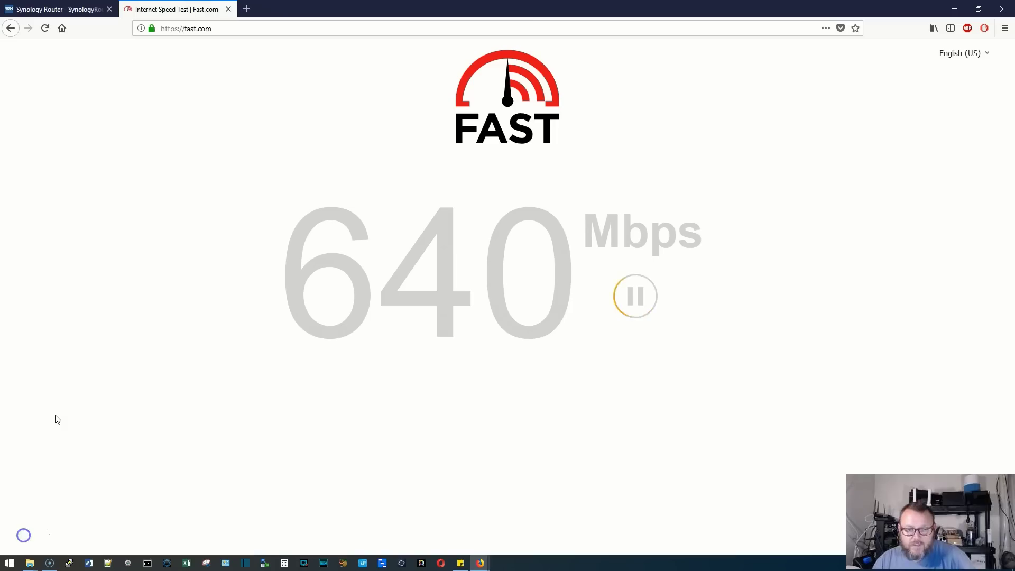
Run the Fast.com speed test and retest it at about 580 Mbps
{"action": "left_click", "coordinate": [256, 363]}
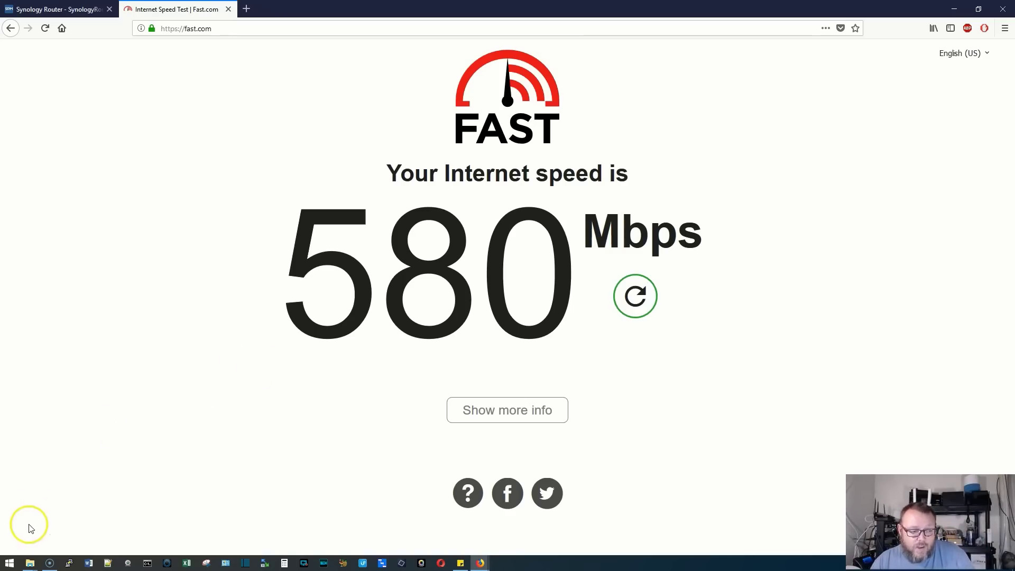
{"action": "left_click", "coordinate": [625, 304]}
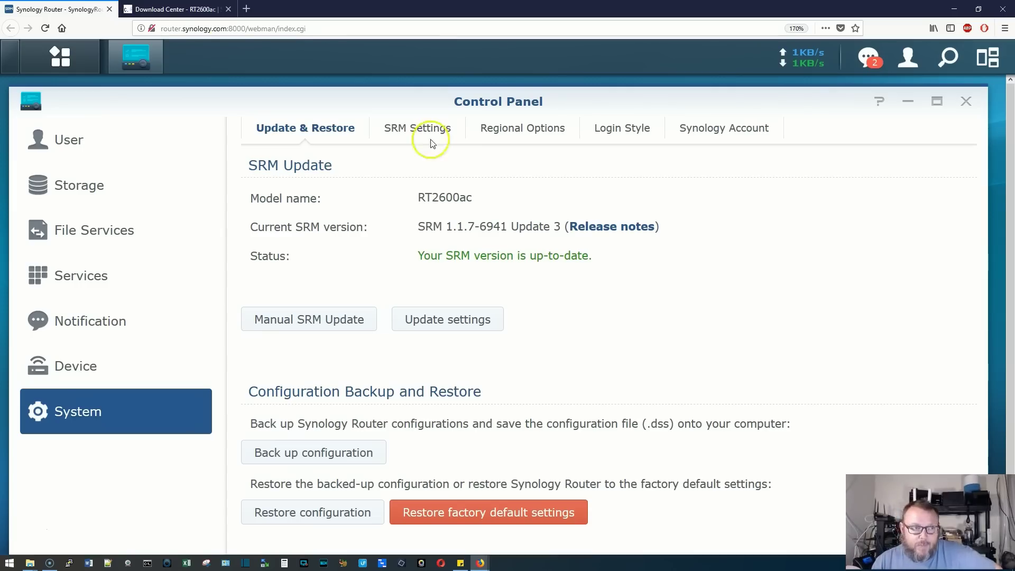
Download and save the SRM 1.2 file SRM_RT2600ac_7742.pat from the Download Center
{"action": "left_click", "coordinate": [169, 10]}
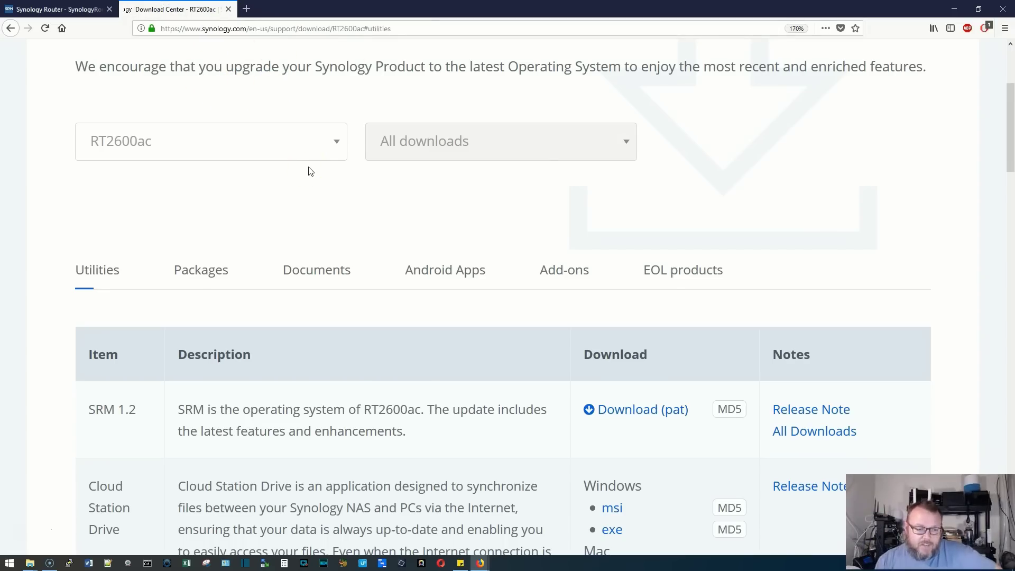
{"action": "left_click", "coordinate": [504, 322]}
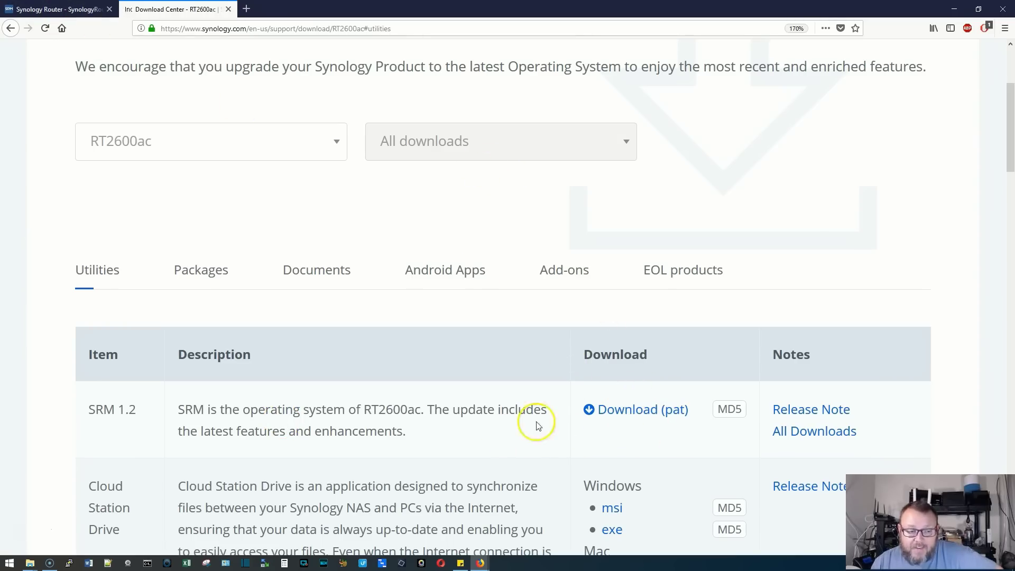
{"action": "left_click", "coordinate": [620, 414]}
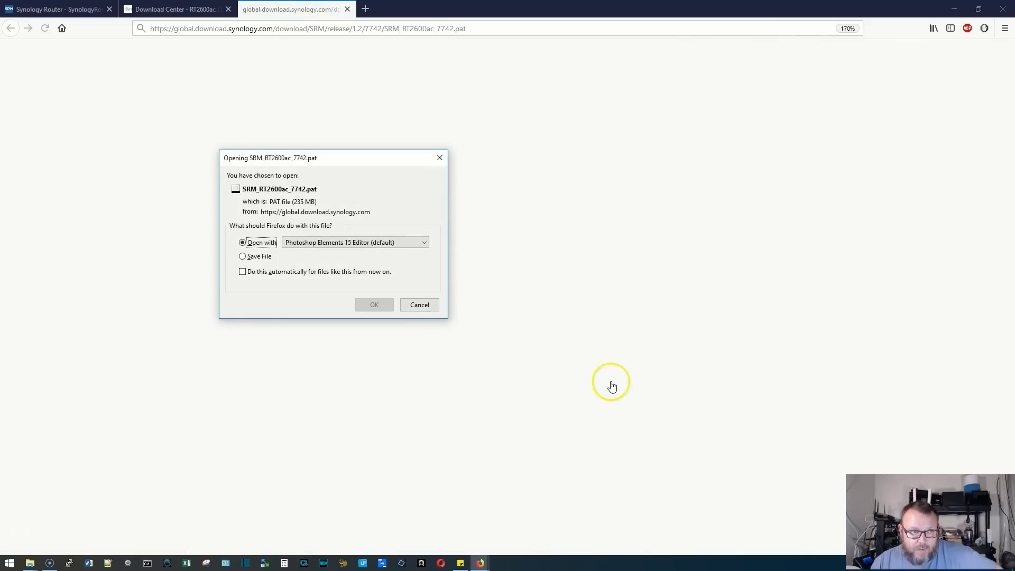
{"action": "left_click", "coordinate": [266, 257]}
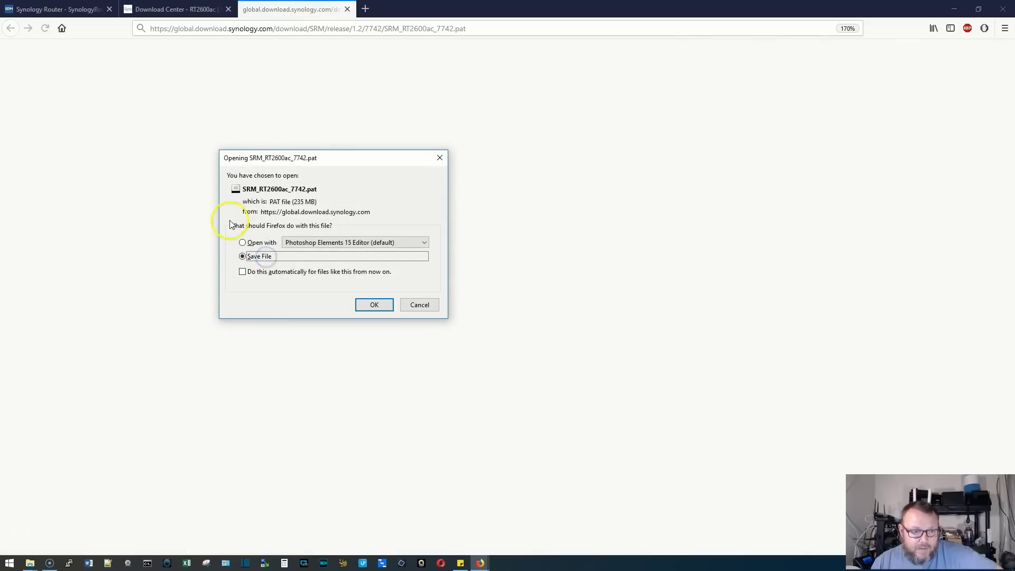
{"action": "left_click", "coordinate": [371, 306]}
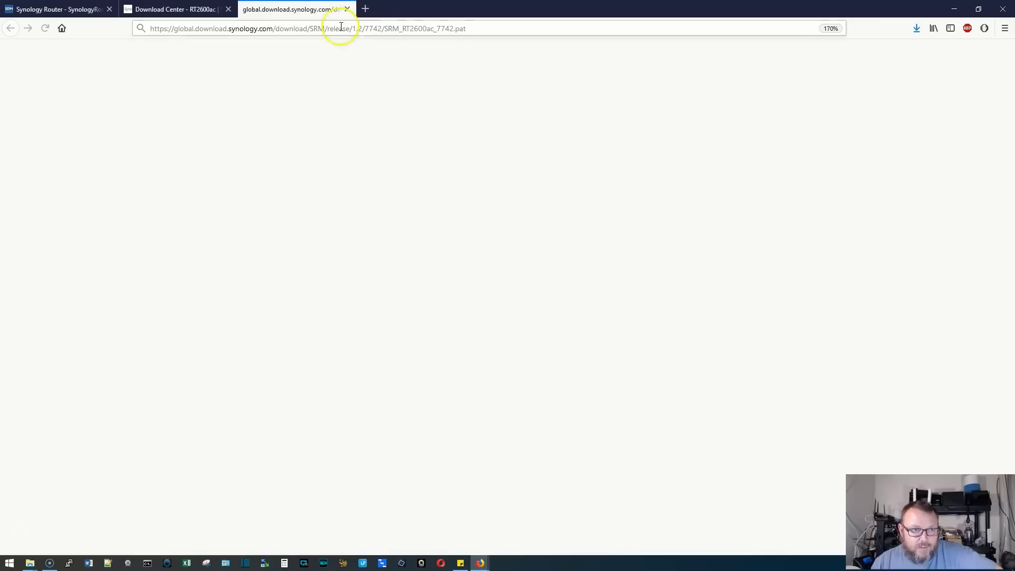
{"action": "left_click", "coordinate": [347, 9]}
Back in SRM, apply SRM_RT2600ac_7742.pat through Manual SRM Update
{"action": "left_click", "coordinate": [80, 10]}
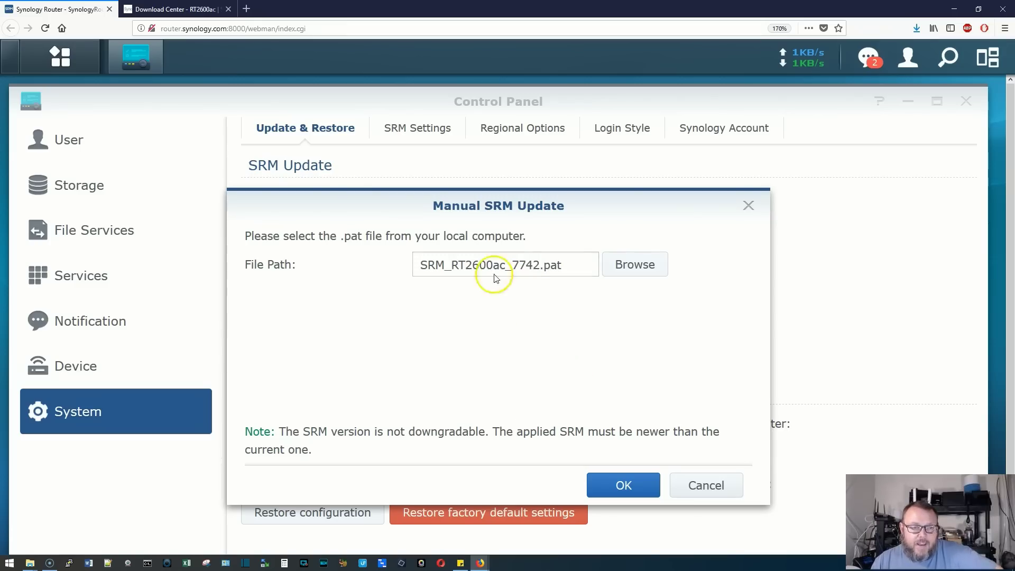
{"action": "left_click", "coordinate": [611, 480]}
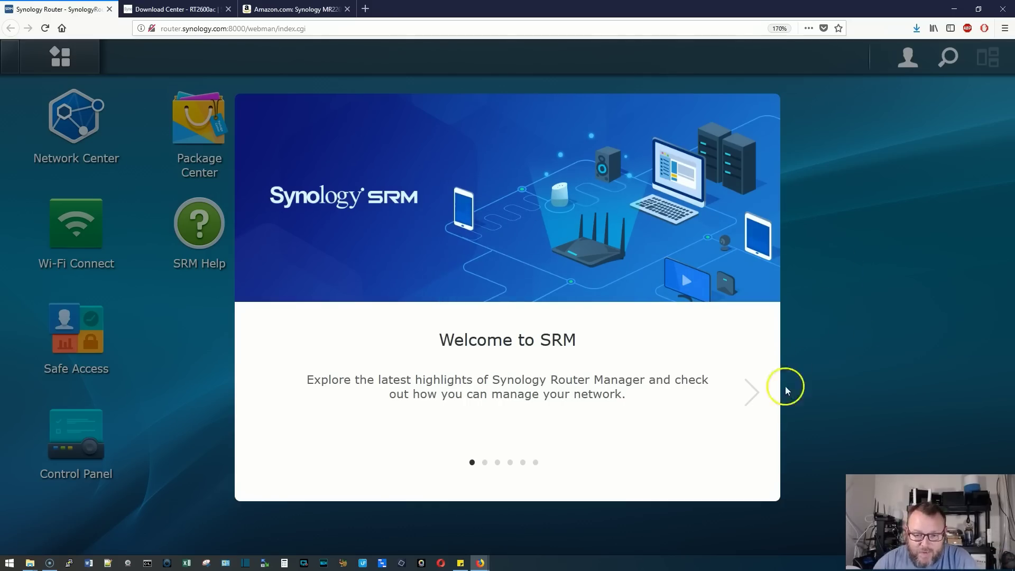
Page through Threat Prevention, Network Configurations and Stay Up-to-Date slides, then click OK
{"action": "left_click", "coordinate": [752, 392]}
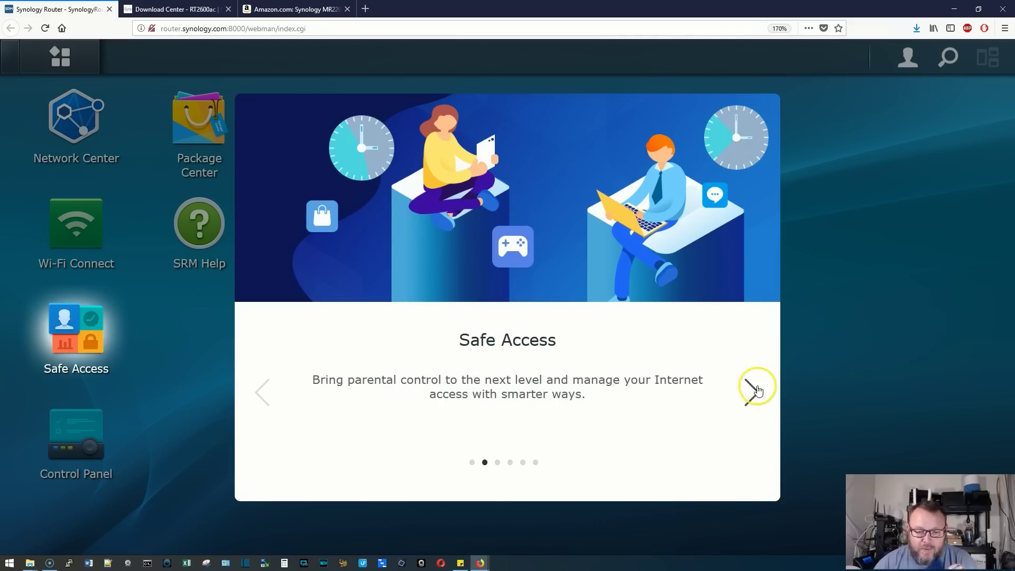
{"action": "left_click", "coordinate": [753, 392]}
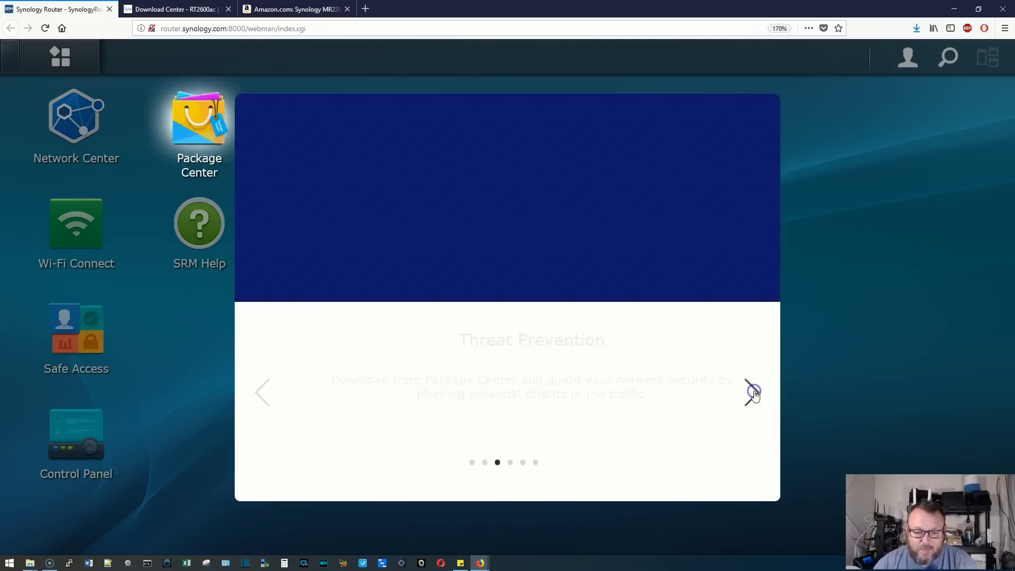
{"action": "left_click", "coordinate": [753, 392]}
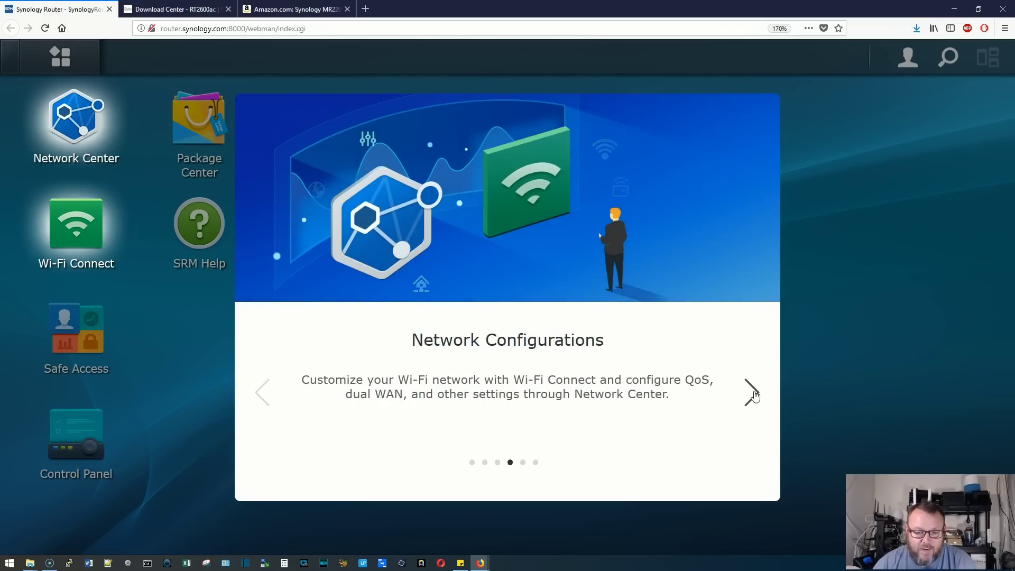
{"action": "left_click", "coordinate": [753, 392]}
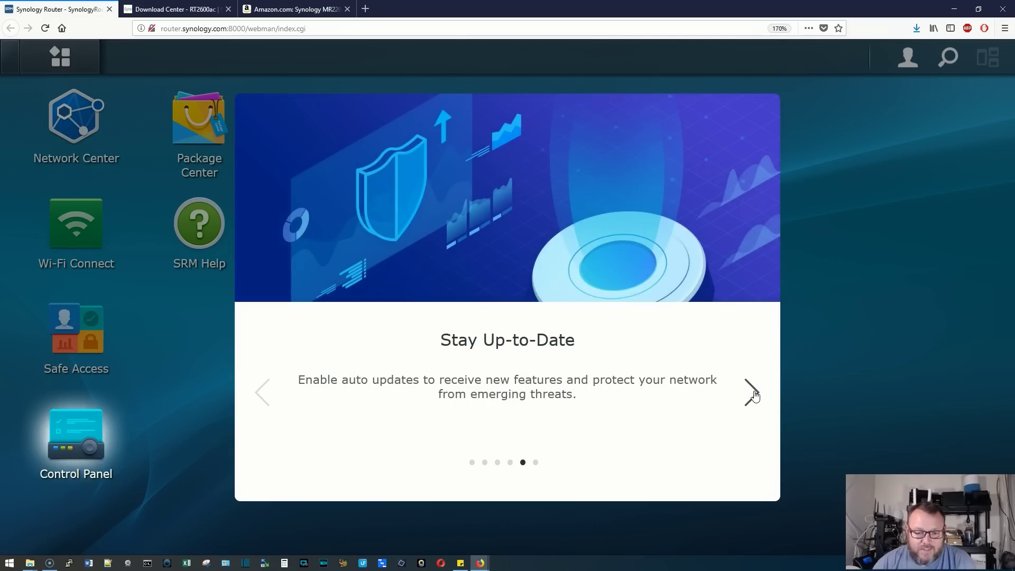
{"action": "left_click", "coordinate": [753, 392]}
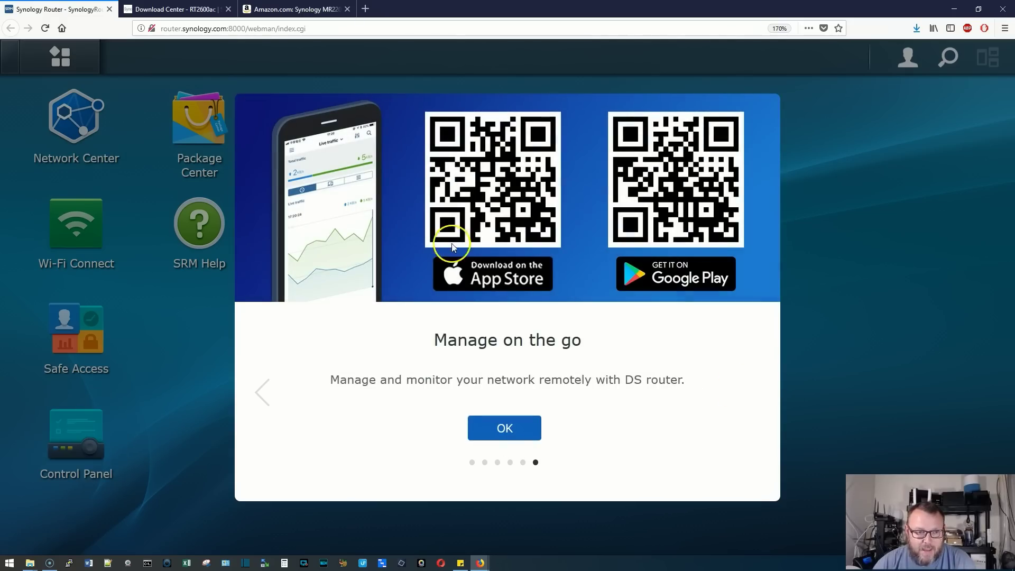
{"action": "left_click", "coordinate": [522, 426]}
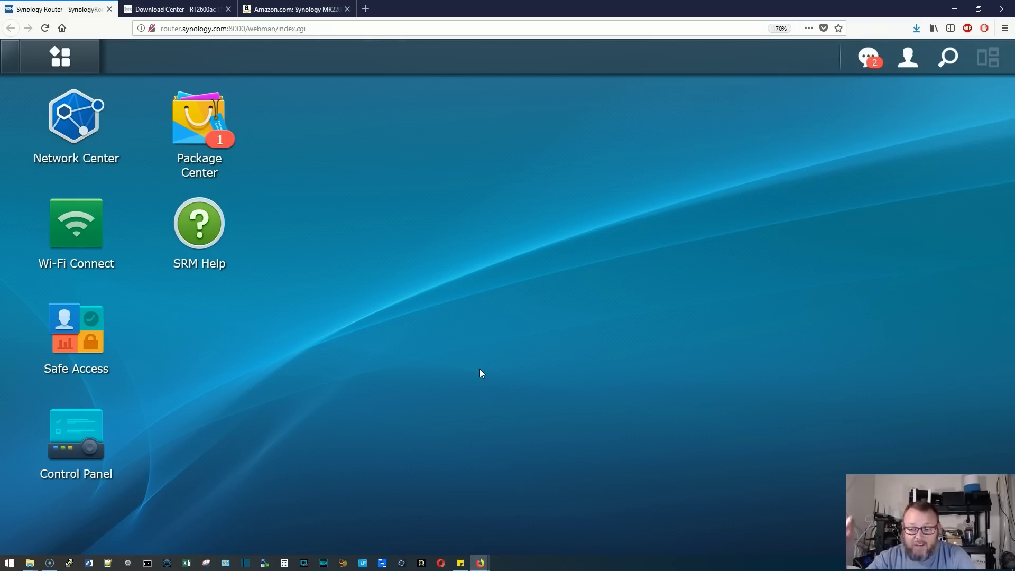
Zoom the page out, then briefly open and close the Safe Access app
{"action": "key", "text": "ctrl+minus"}
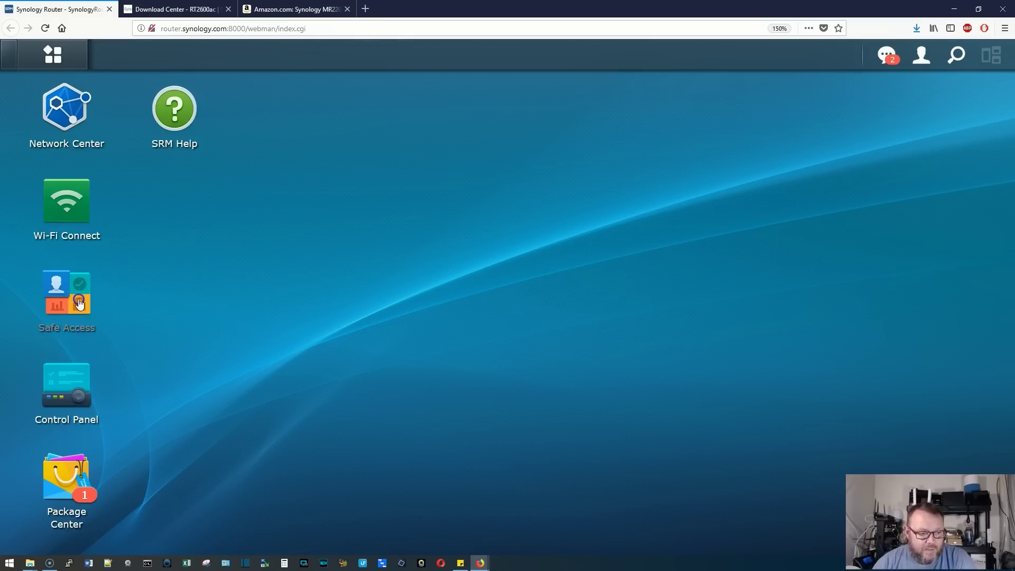
{"action": "left_click", "coordinate": [80, 304]}
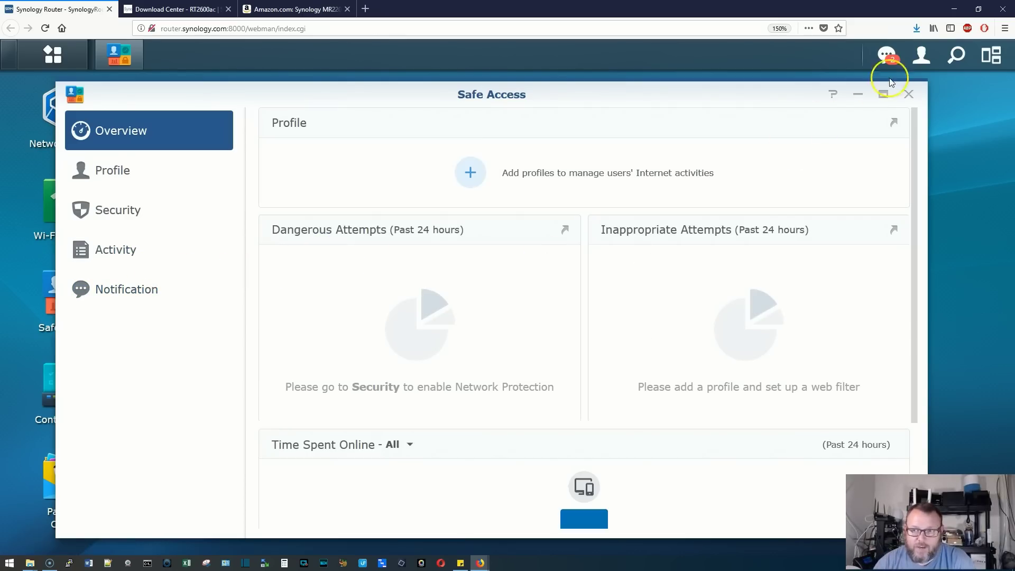
{"action": "left_click", "coordinate": [909, 94]}
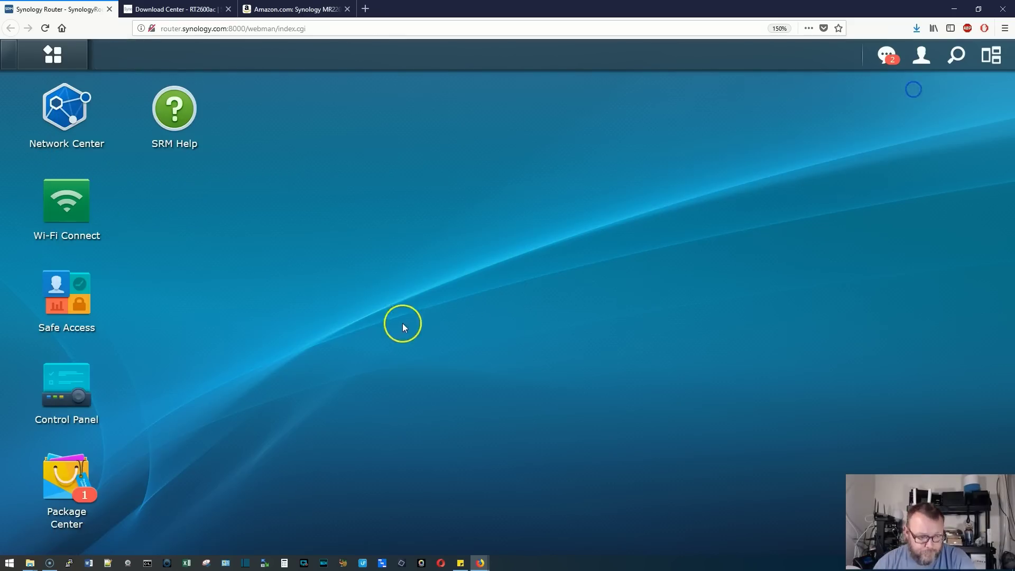
Accept the Package Center terms and install the pending Safe Access package update
{"action": "left_click", "coordinate": [61, 484]}
{"action": "left_click", "coordinate": [360, 321]}
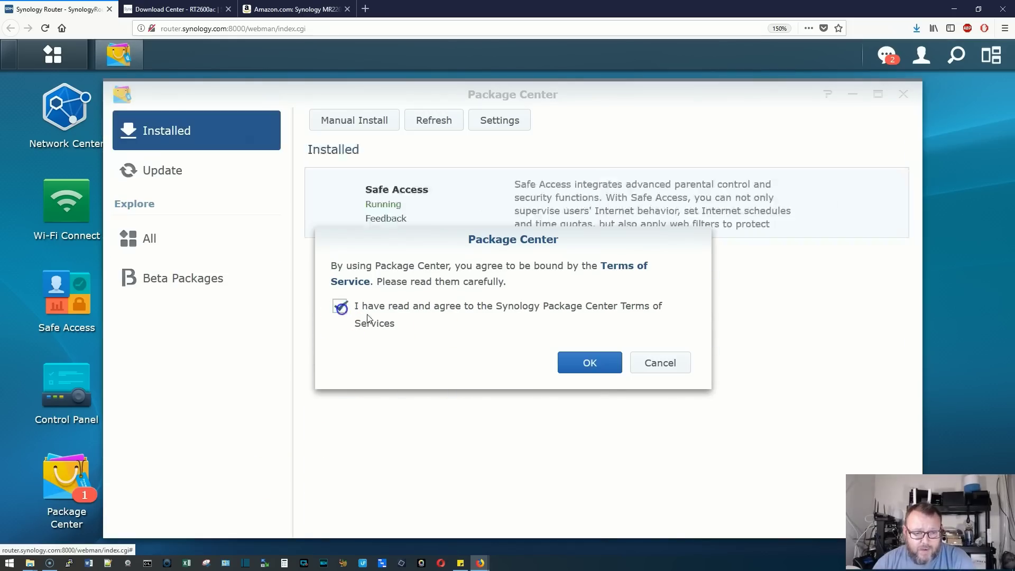
{"action": "left_click", "coordinate": [588, 363]}
{"action": "left_click", "coordinate": [164, 171]}
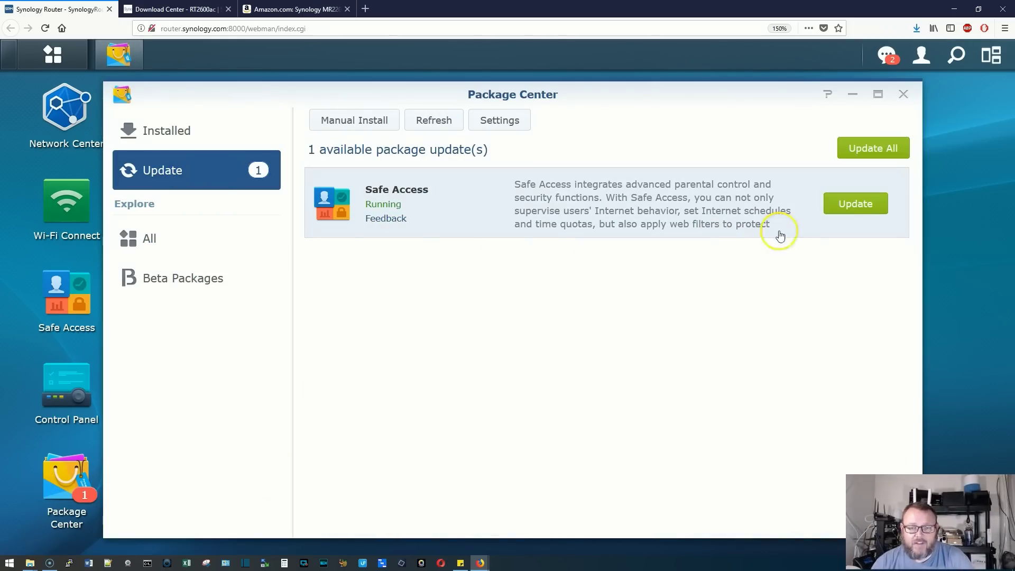
{"action": "left_click", "coordinate": [856, 206]}
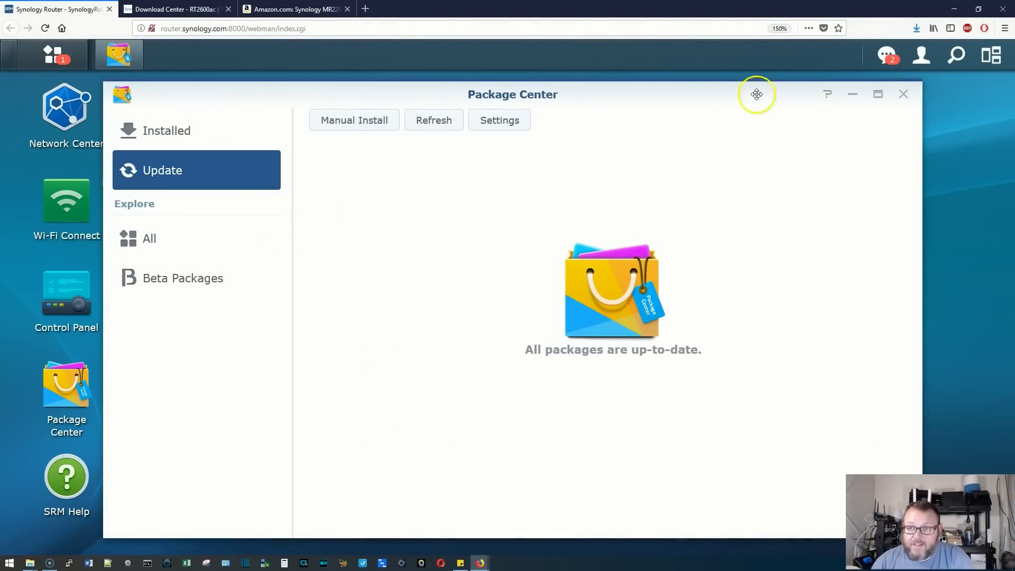
{"action": "left_click", "coordinate": [902, 100]}
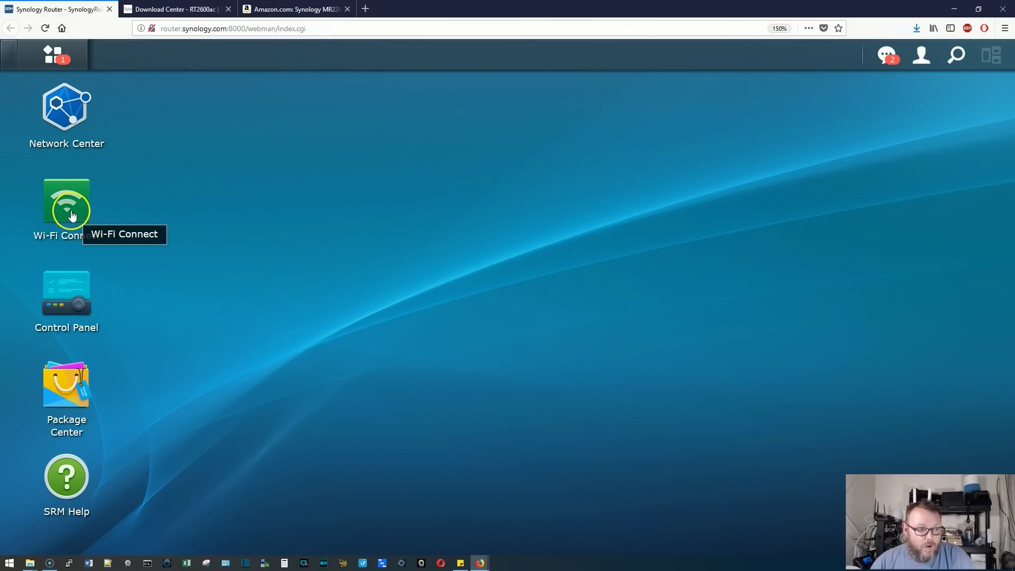
Launch Safe Access from the full app list and nudge its window up-left
{"action": "left_click", "coordinate": [64, 67]}
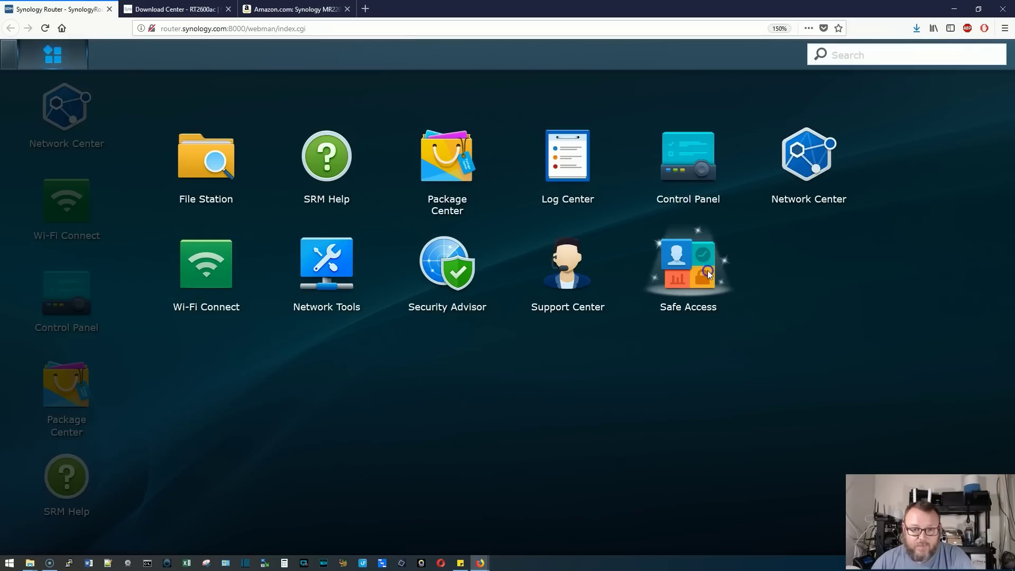
{"action": "left_click", "coordinate": [707, 271]}
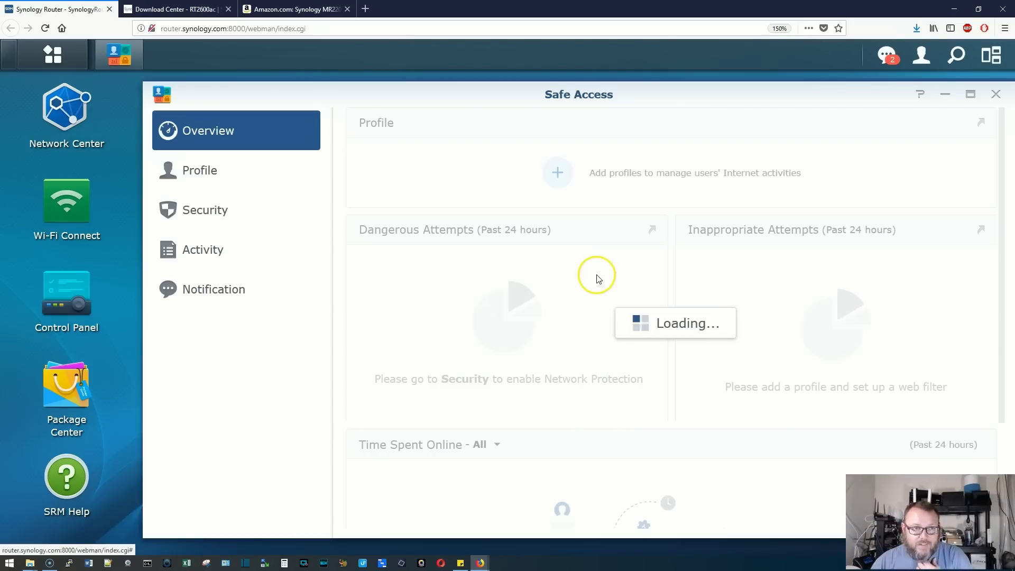
{"action": "left_click_drag", "start_coordinate": [494, 100], "coordinate": [444, 93]}
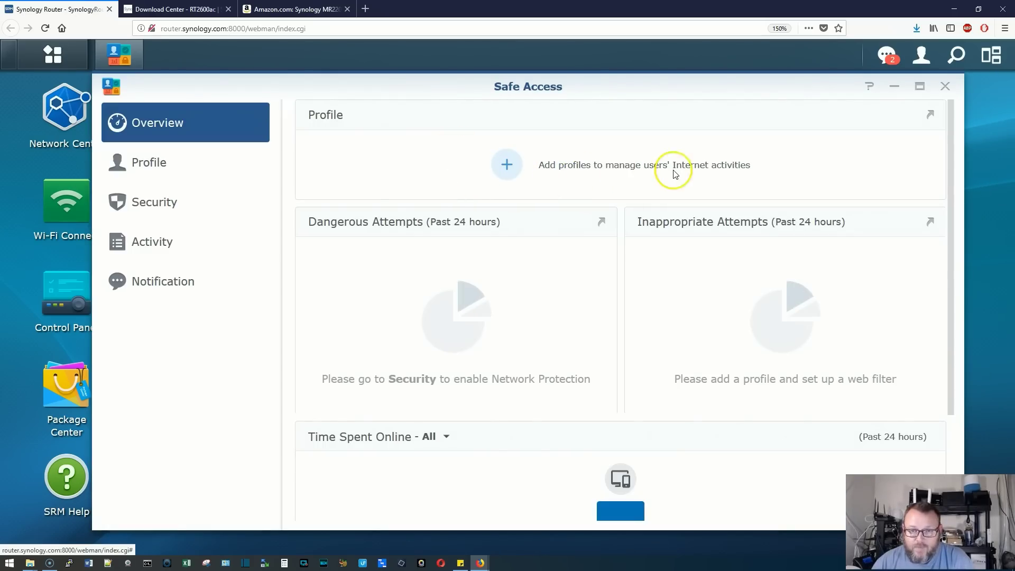
Check the Time Spent Online breakdown options, then go to the Profile page
{"action": "scroll", "coordinate": [611, 307], "scroll_direction": "down", "scroll_amount": 3}
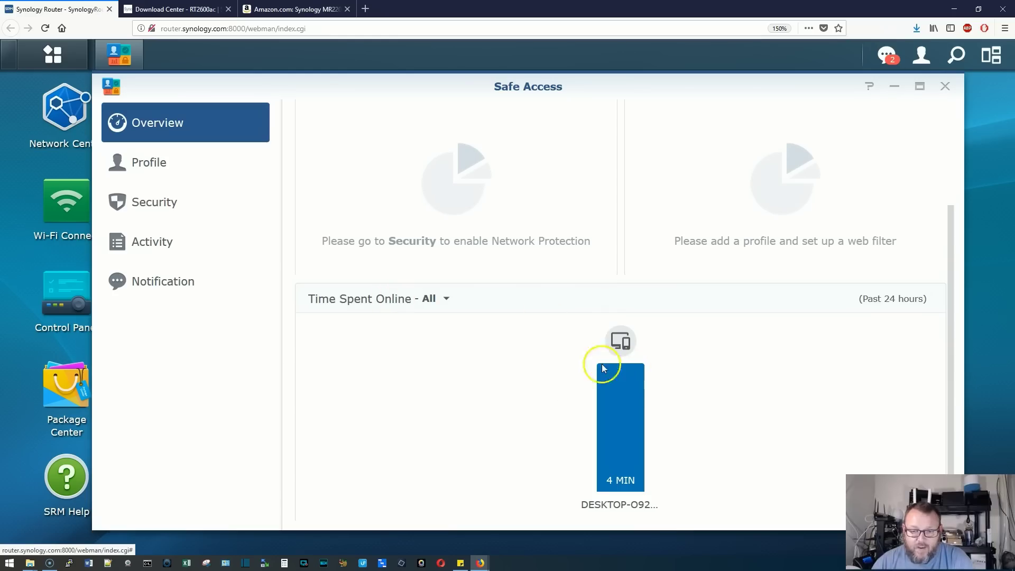
{"action": "mouse_move", "coordinate": [647, 382]}
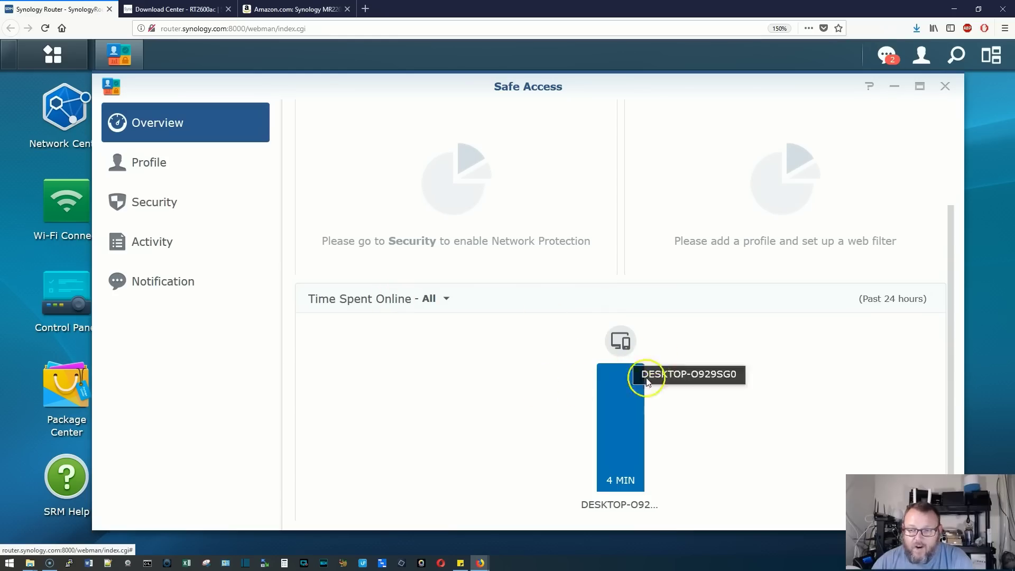
{"action": "left_click", "coordinate": [447, 301]}
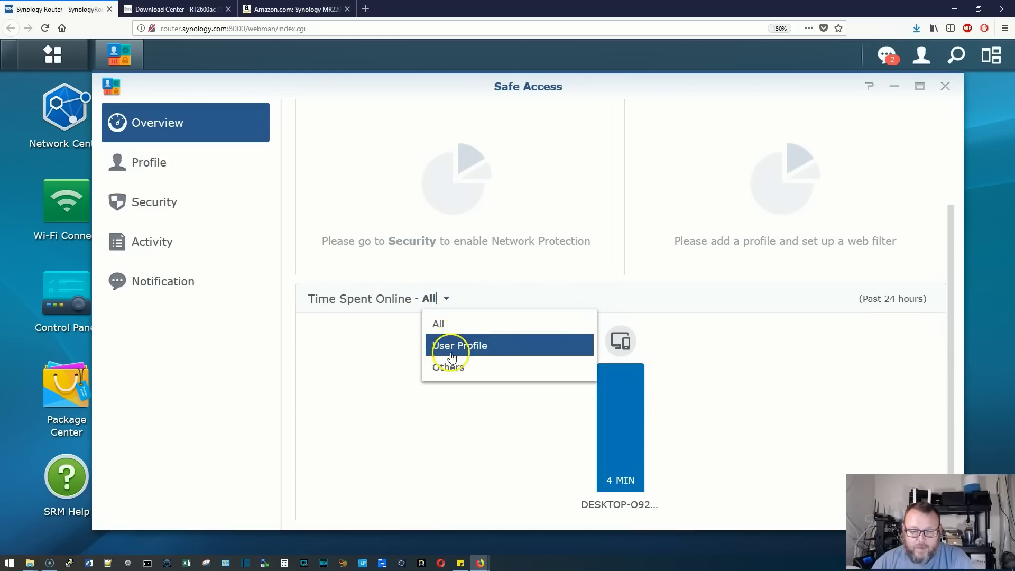
{"action": "left_click", "coordinate": [508, 289]}
{"action": "scroll", "coordinate": [707, 357], "scroll_direction": "up", "scroll_amount": 3}
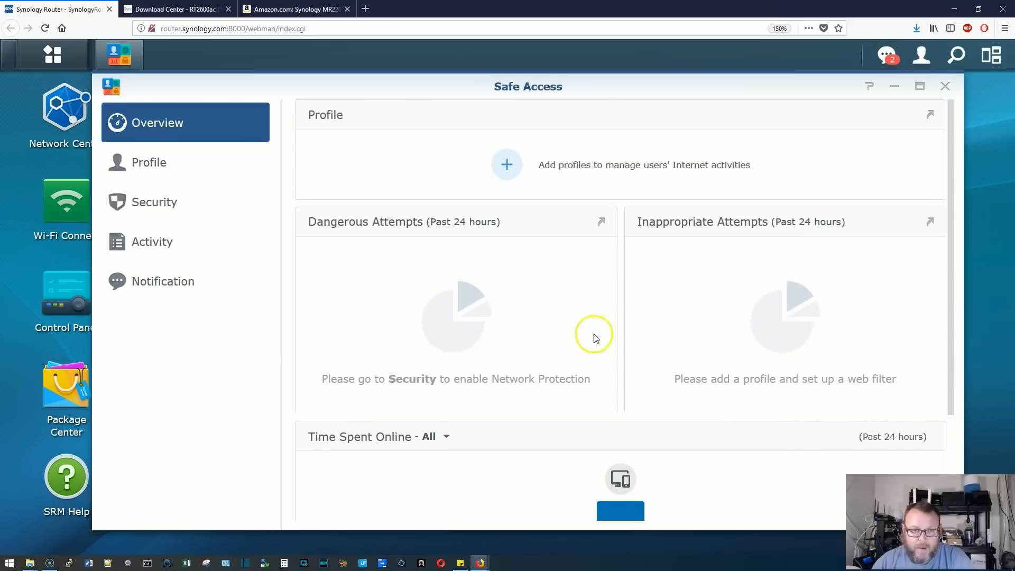
{"action": "left_click", "coordinate": [154, 168]}
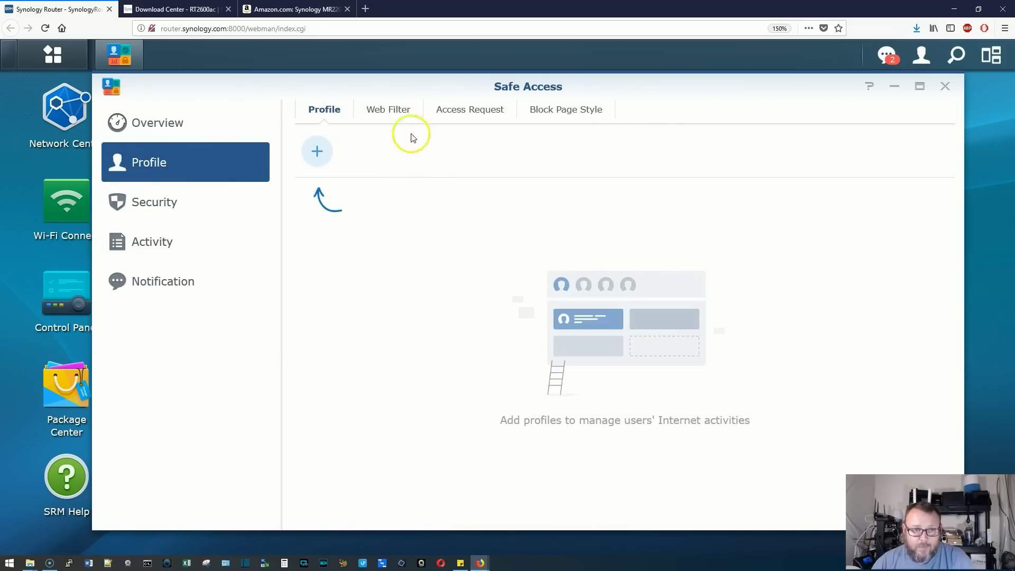
Browse the Web Filter, Access Request and Block Page Style tabs, then open Security
{"action": "left_click", "coordinate": [385, 108]}
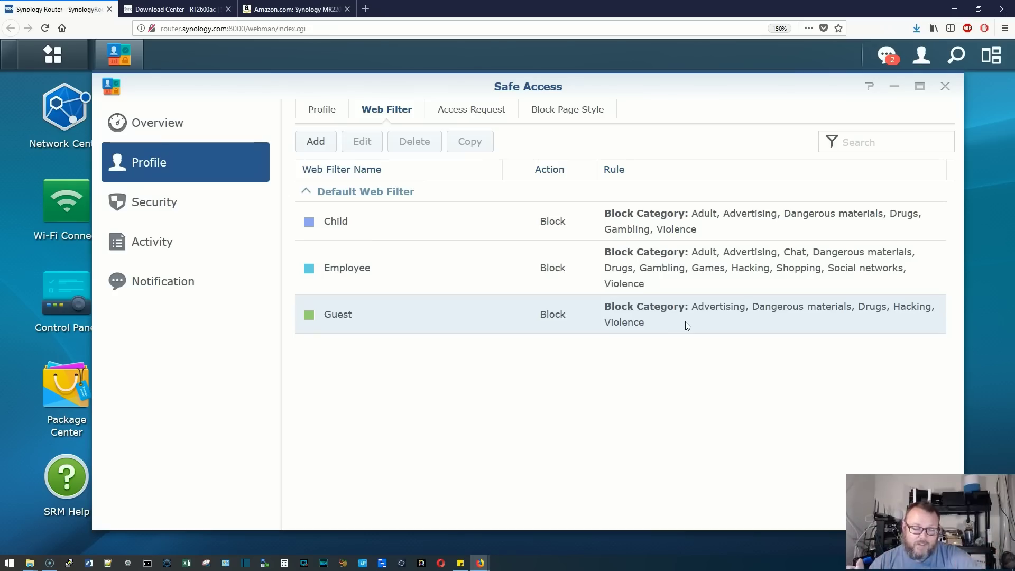
{"action": "left_click", "coordinate": [463, 114]}
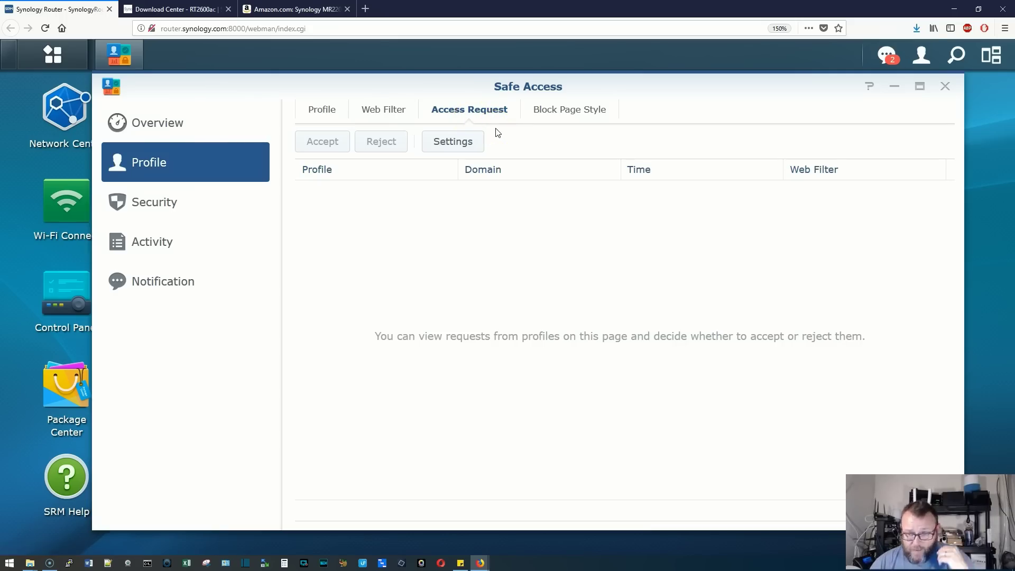
{"action": "left_click", "coordinate": [565, 112]}
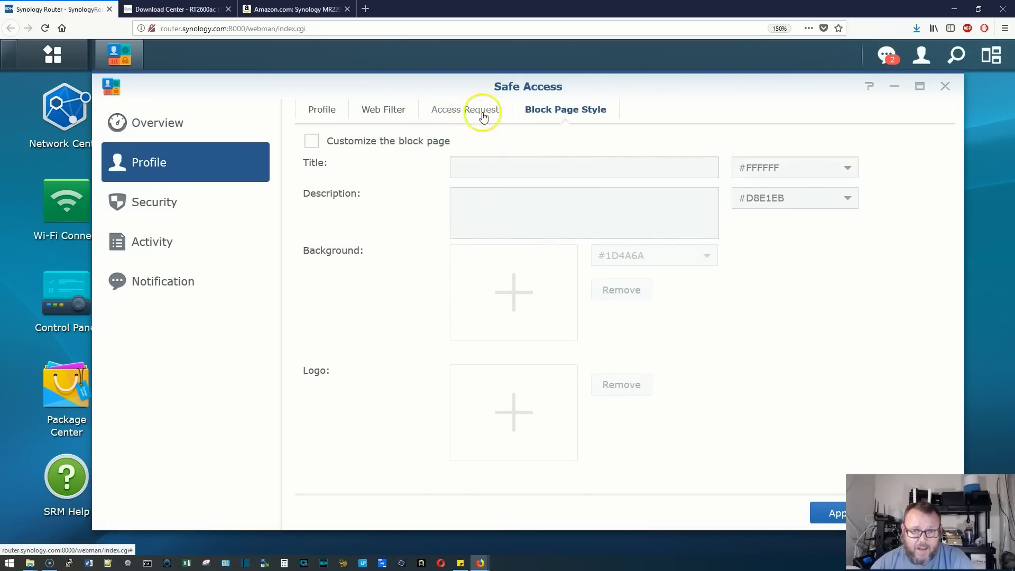
{"action": "left_click", "coordinate": [446, 118]}
{"action": "left_click", "coordinate": [321, 110]}
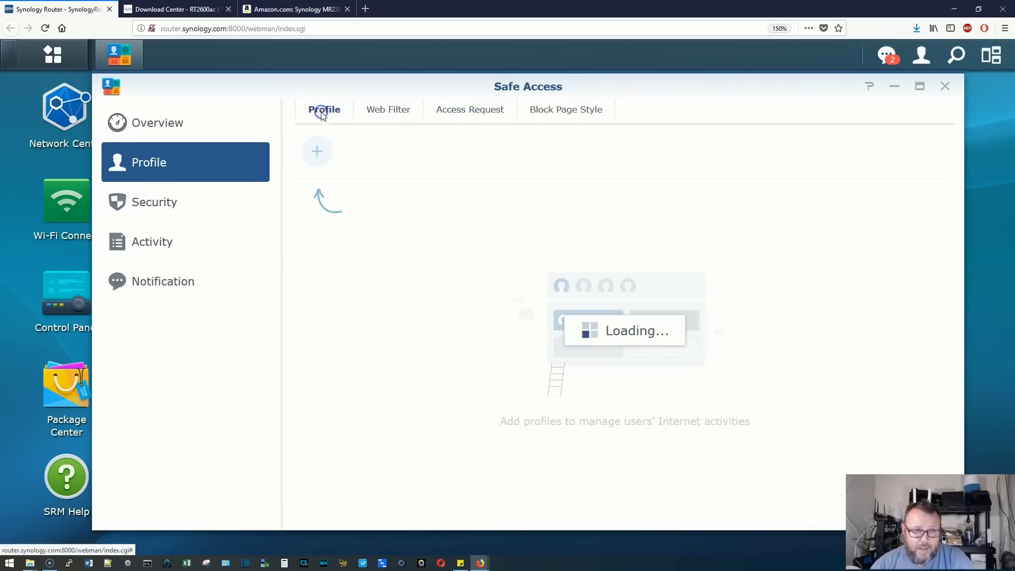
{"action": "left_click", "coordinate": [159, 211]}
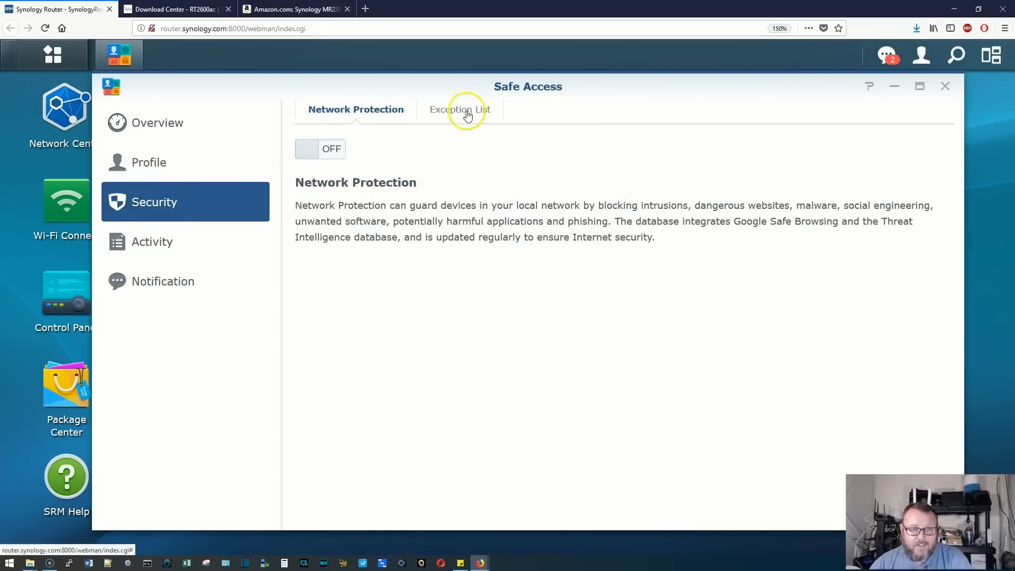
View the Safe Access Activity log and Notification settings, then return to Overview
{"action": "left_click", "coordinate": [168, 246]}
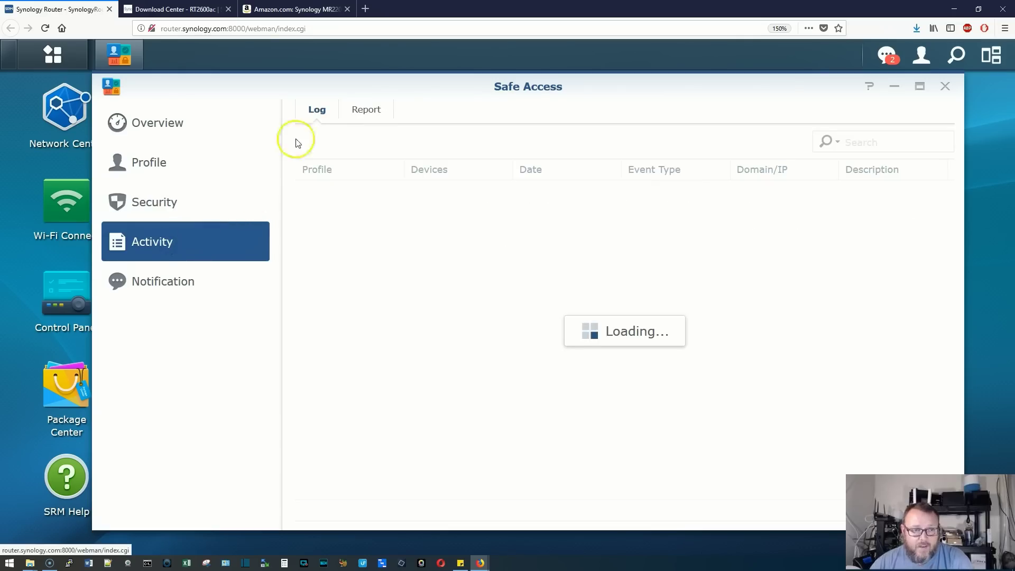
{"action": "left_click", "coordinate": [162, 281]}
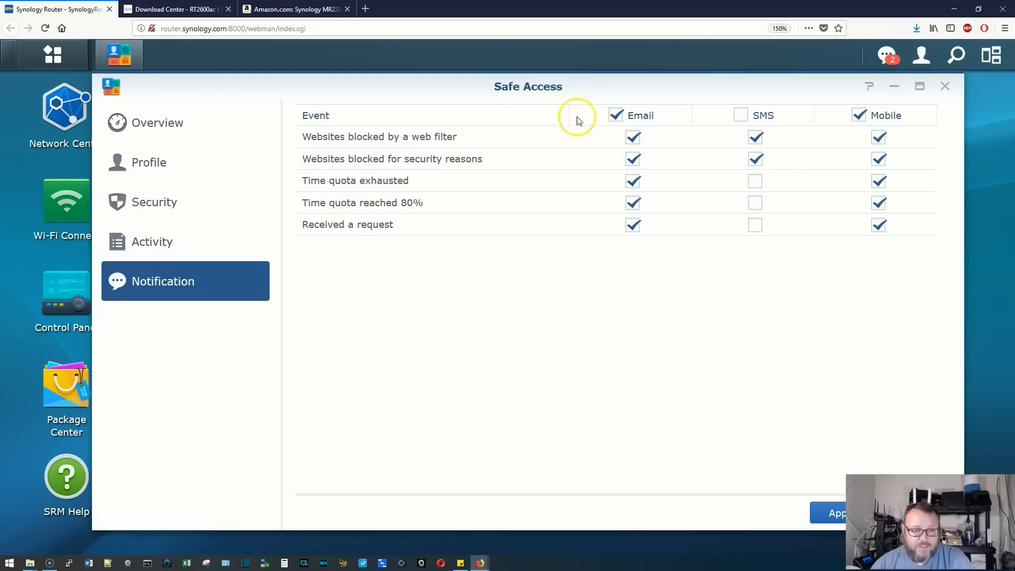
{"action": "left_click", "coordinate": [161, 125]}
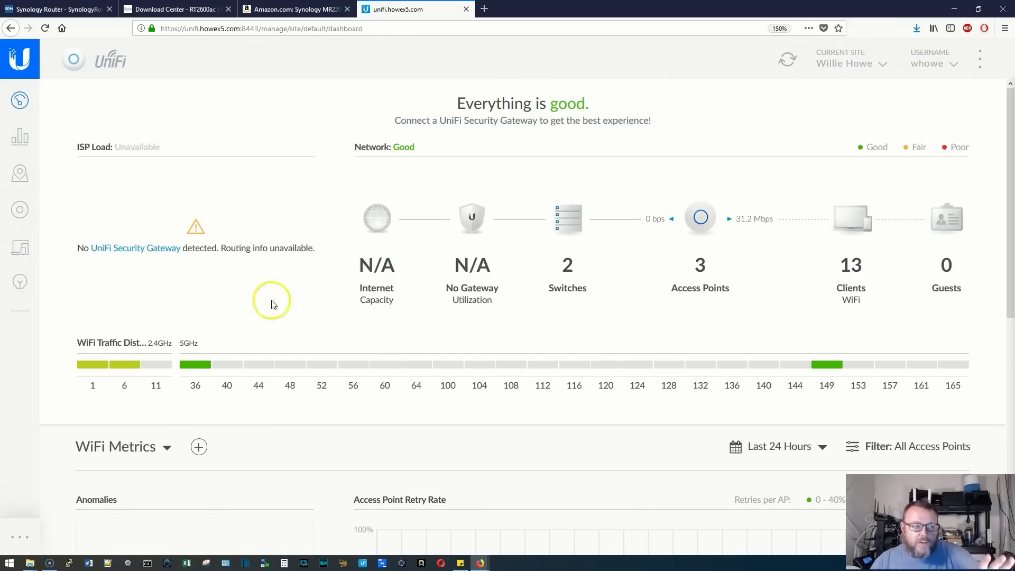
Create and save a VLAN-only network named Kids with VLAN ID 255
{"action": "mouse_move", "coordinate": [34, 474]}
{"action": "left_click", "coordinate": [5, 546]}
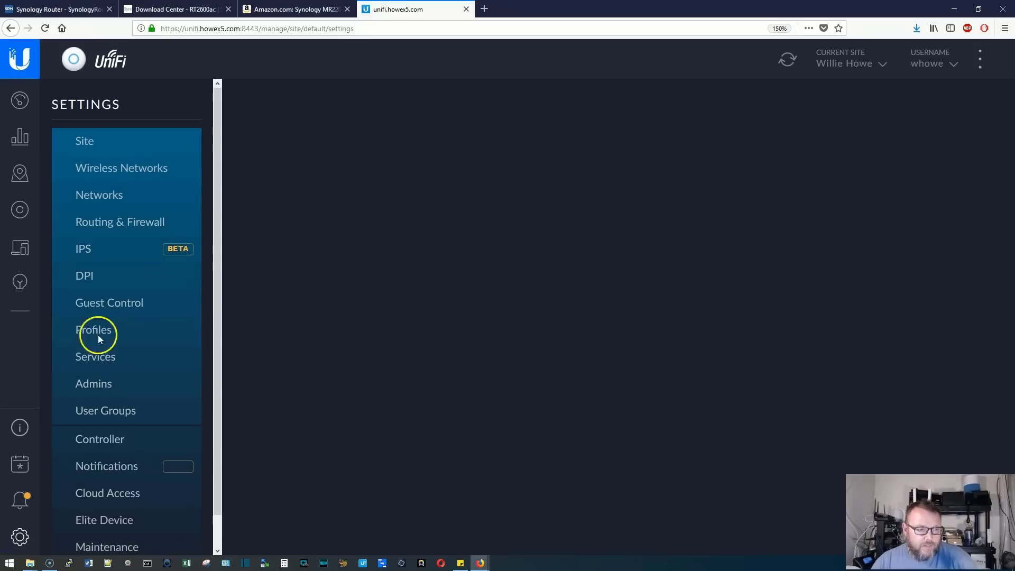
{"action": "left_click", "coordinate": [108, 199]}
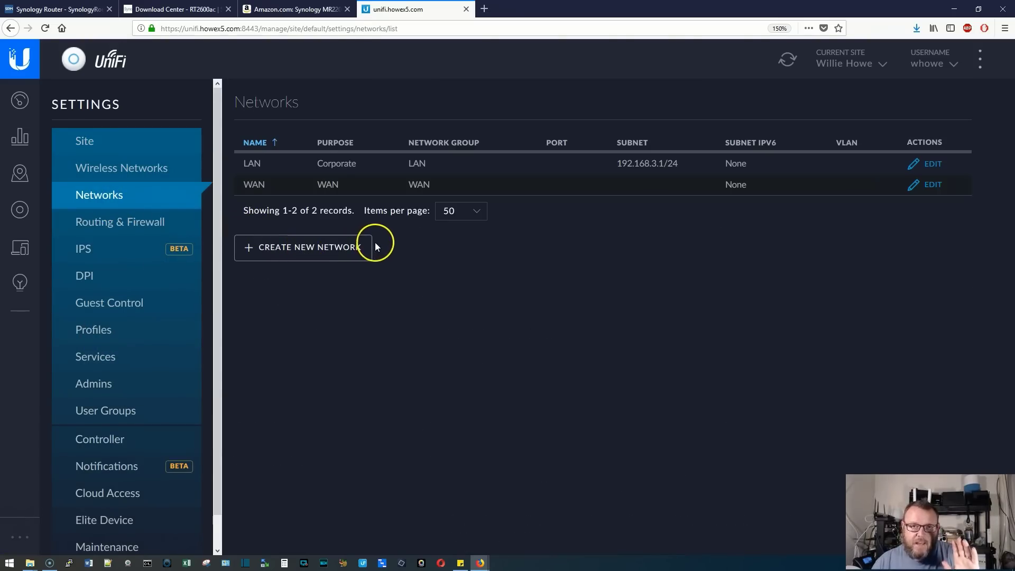
{"action": "left_click", "coordinate": [325, 249]}
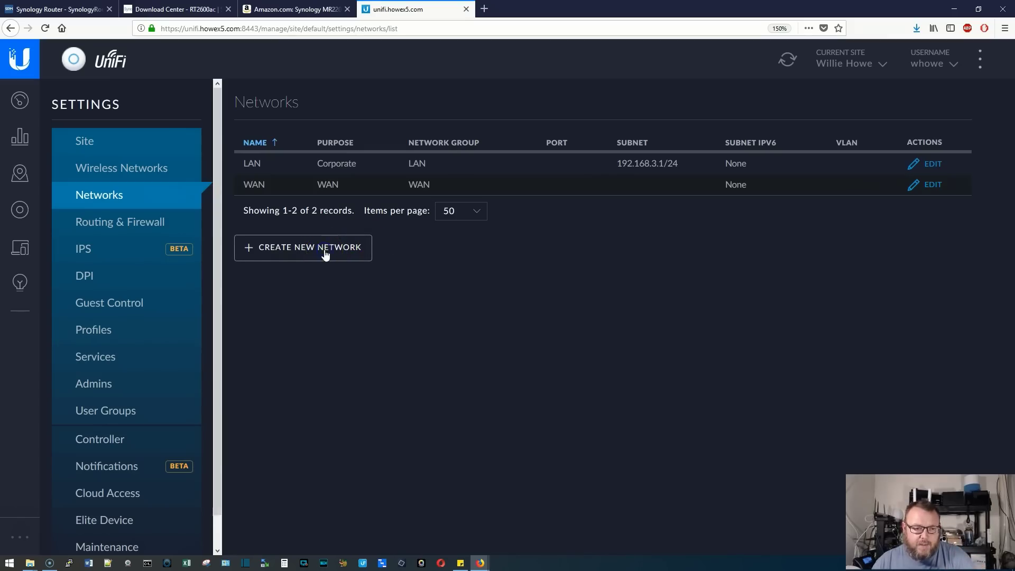
{"action": "left_click", "coordinate": [471, 171]}
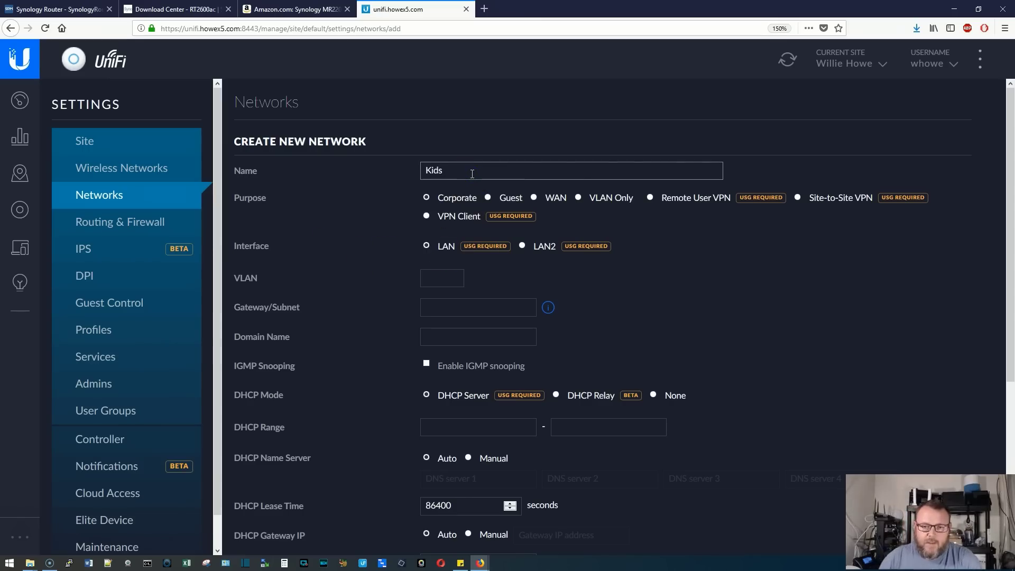
{"action": "left_click", "coordinate": [577, 199]}
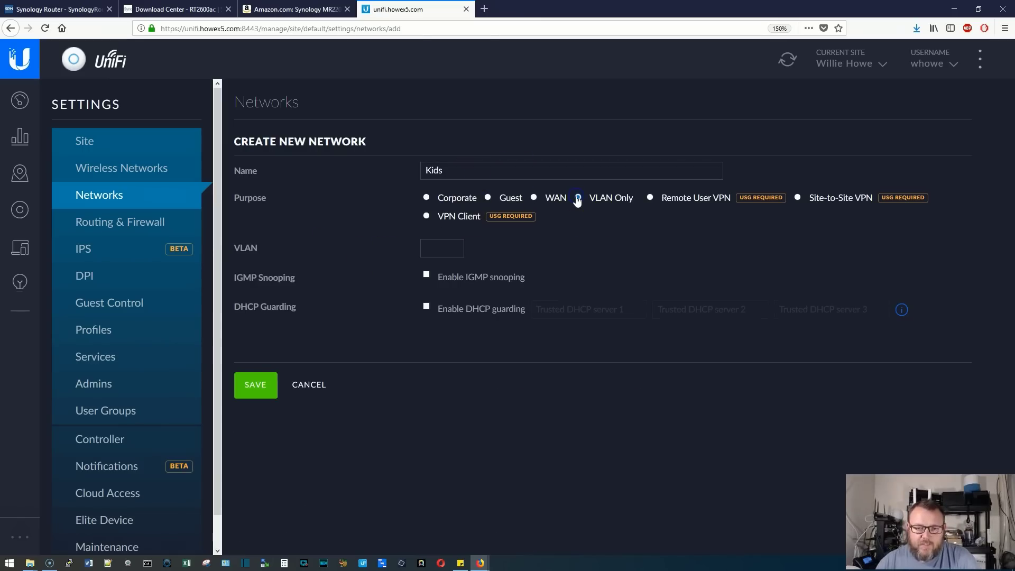
{"action": "left_click", "coordinate": [426, 248]}
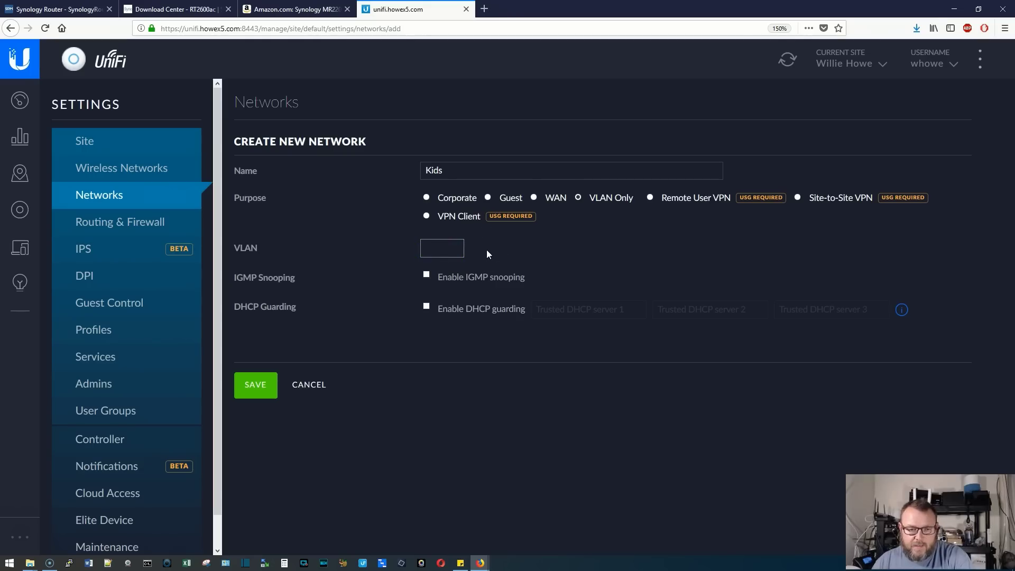
{"action": "type", "text": "255"}
{"action": "left_click", "coordinate": [257, 402]}
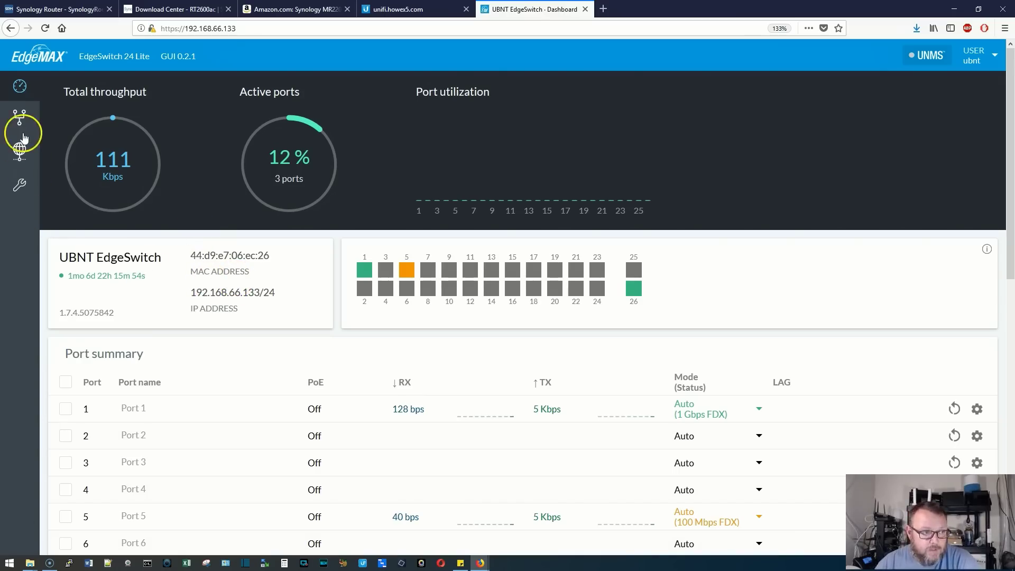
Open the EdgeSwitch VLANs page, then view UniFi's Settings > Networks list
{"action": "left_click", "coordinate": [19, 116]}
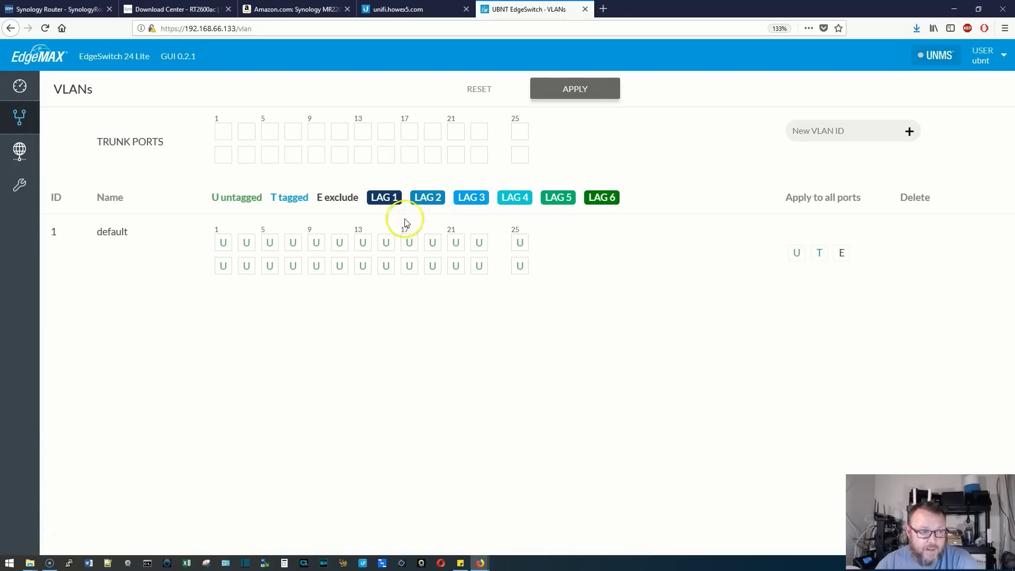
{"action": "left_click", "coordinate": [413, 9]}
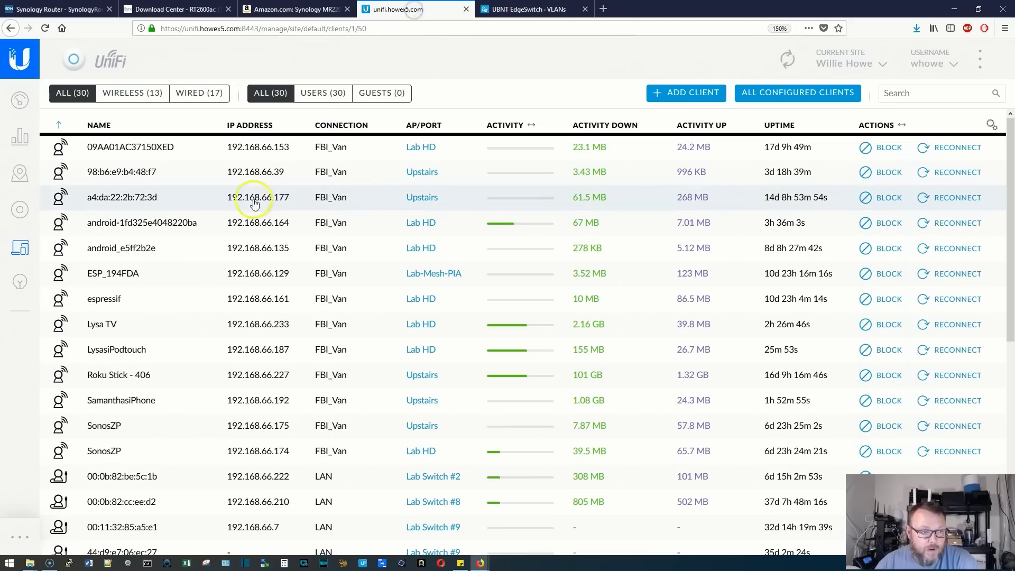
{"action": "left_click", "coordinate": [7, 548]}
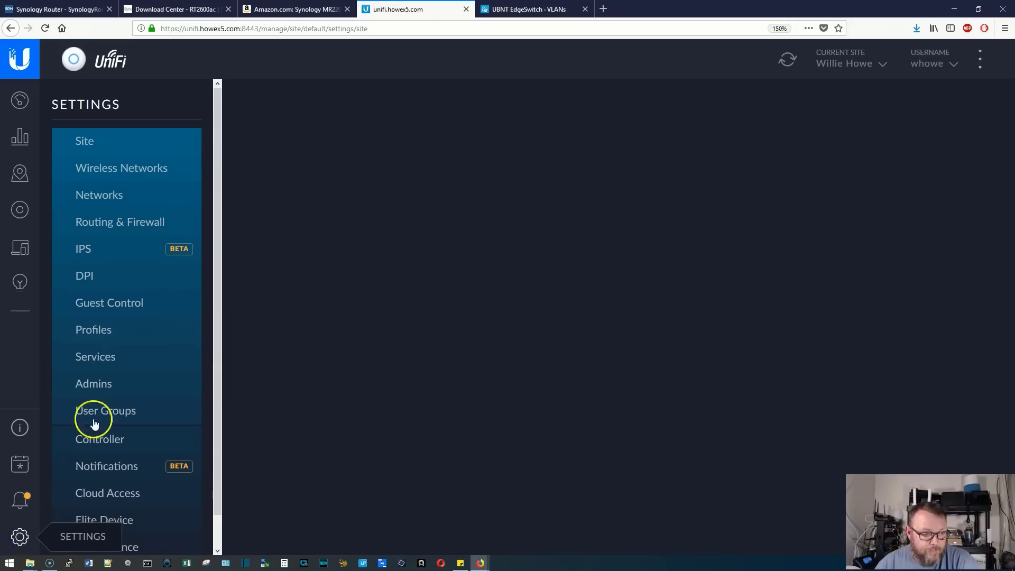
{"action": "left_click", "coordinate": [123, 170]}
Add VLAN 255 named Kids on the EdgeSwitch and apply the VLAN settings
{"action": "left_click", "coordinate": [104, 197]}
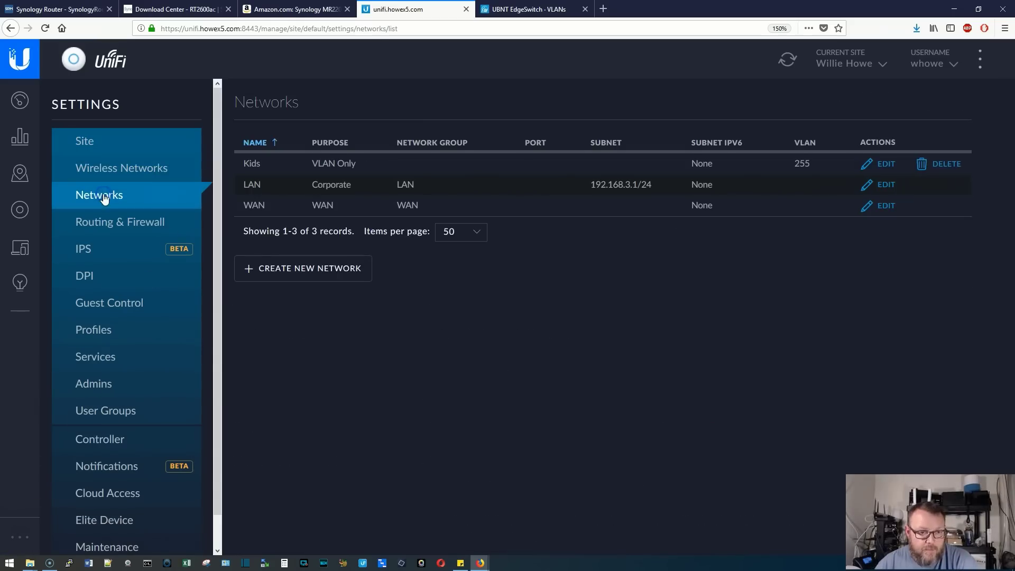
{"action": "left_click", "coordinate": [535, 11]}
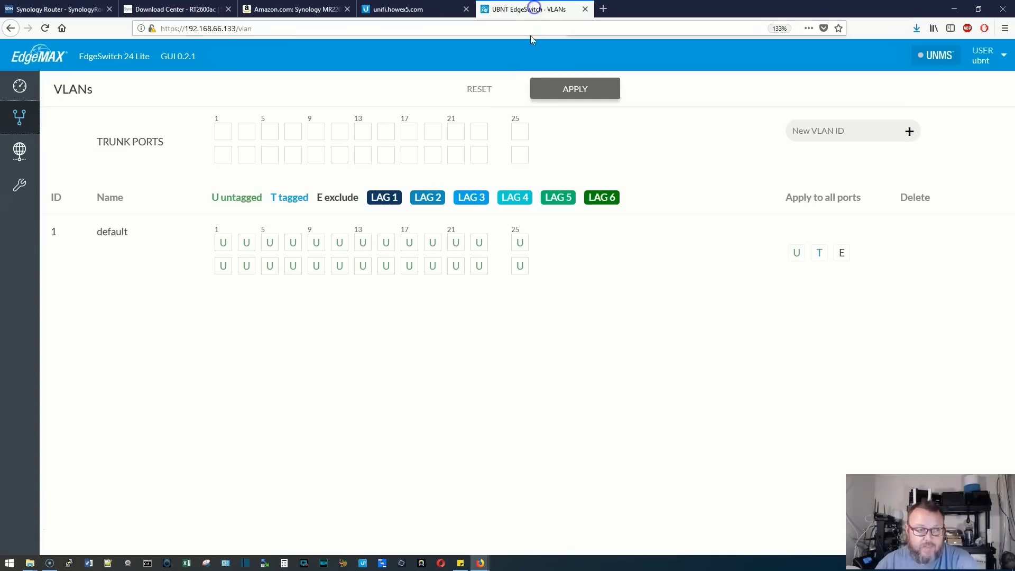
{"action": "left_click", "coordinate": [834, 132]}
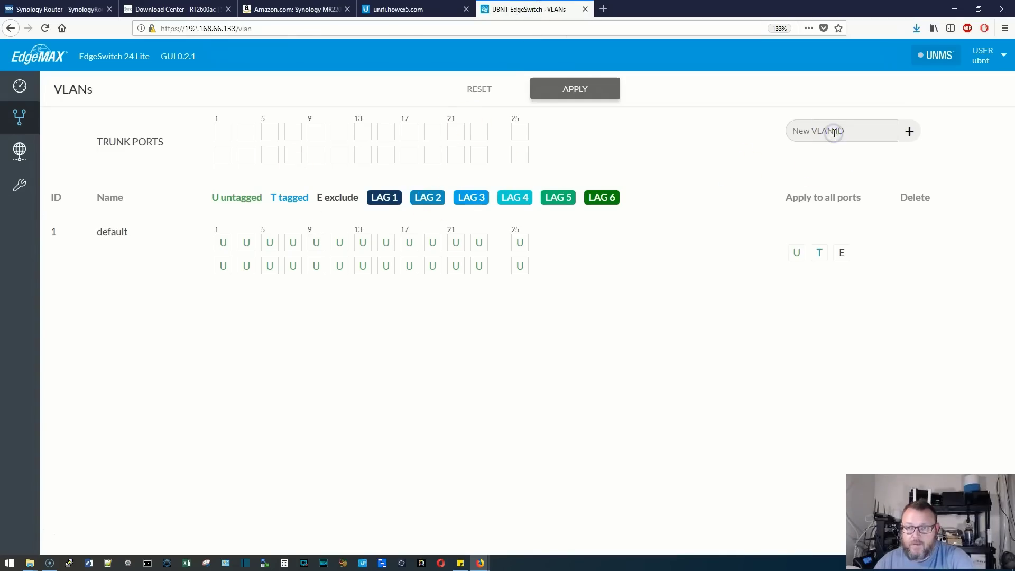
{"action": "left_click", "coordinate": [909, 131]}
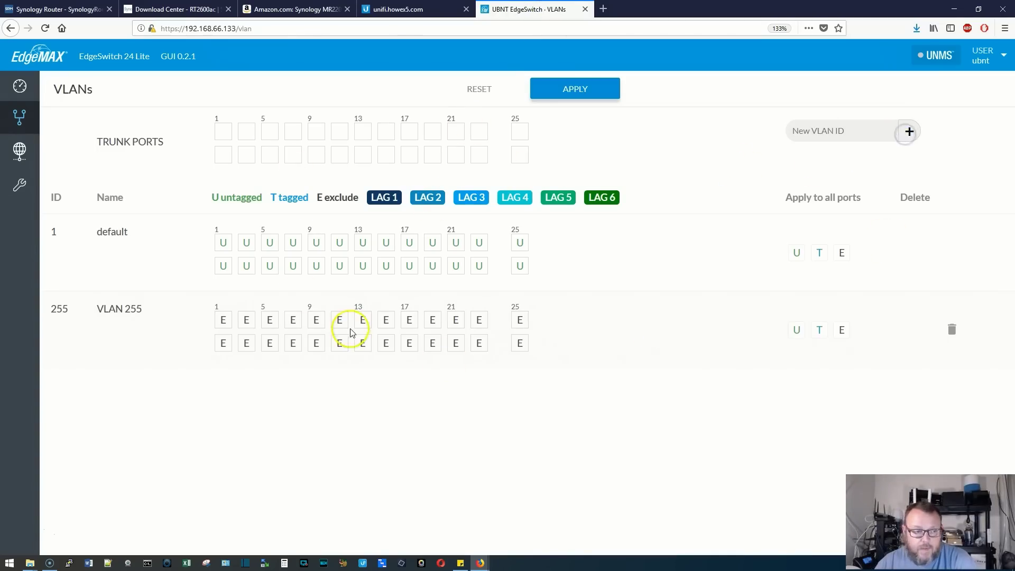
{"action": "left_click", "coordinate": [138, 311]}
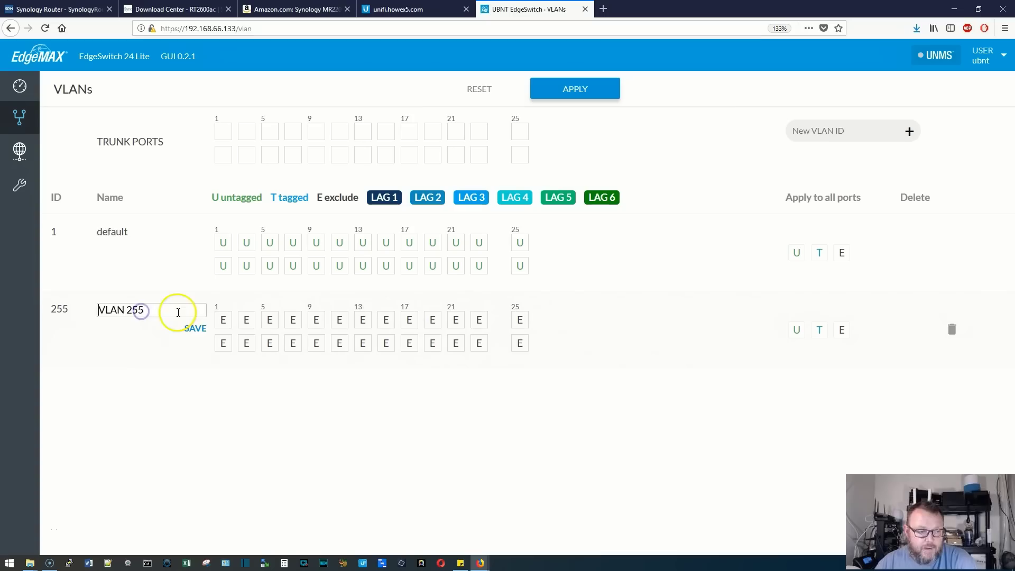
{"action": "left_click_drag", "start_coordinate": [176, 311], "coordinate": [39, 310]}
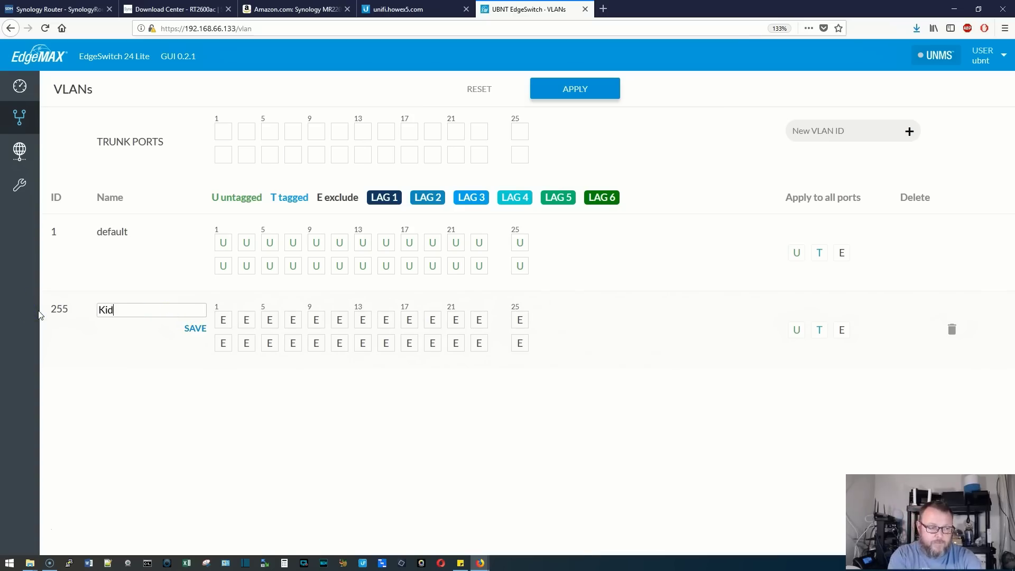
{"action": "left_click", "coordinate": [193, 328]}
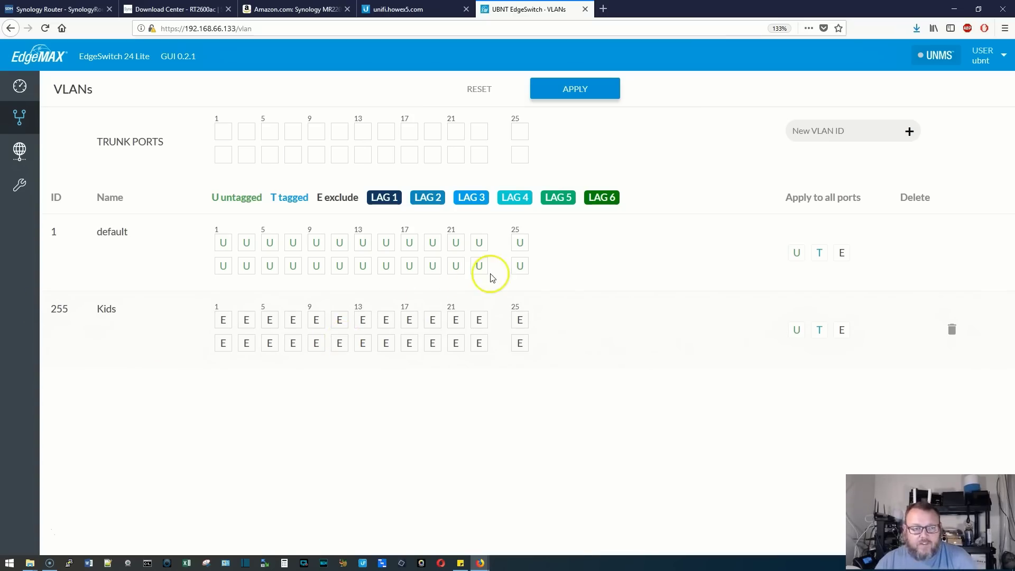
{"action": "left_click", "coordinate": [596, 100]}
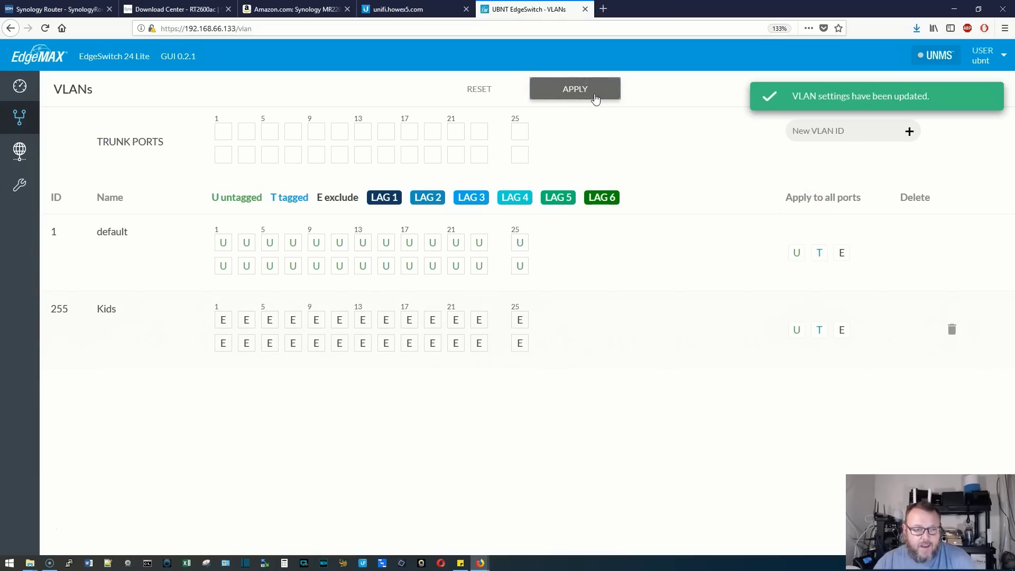
{"action": "left_click", "coordinate": [16, 88]}
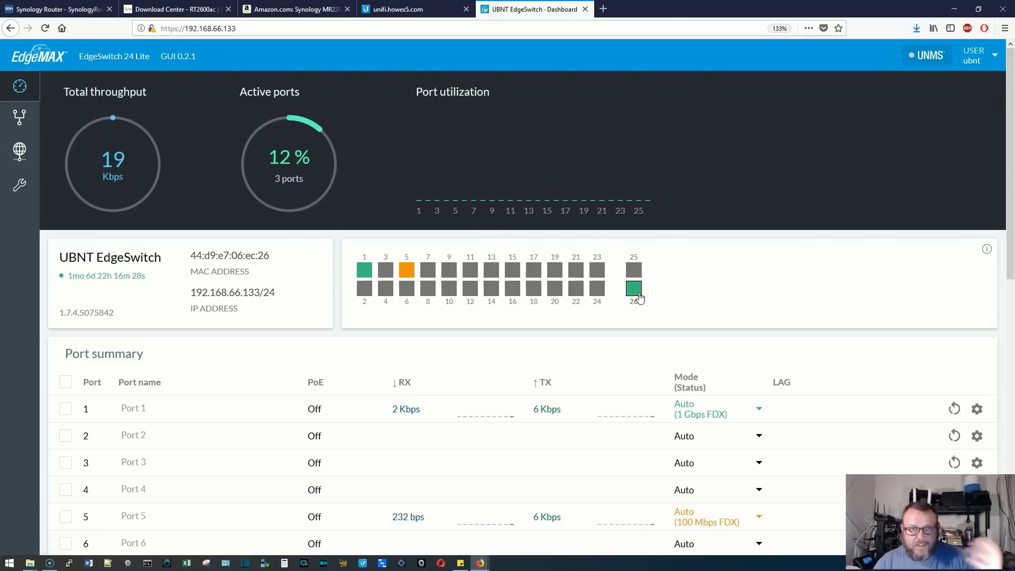
Make port 26 a tagged member of the Kids VLAN and apply
{"action": "left_click", "coordinate": [19, 117]}
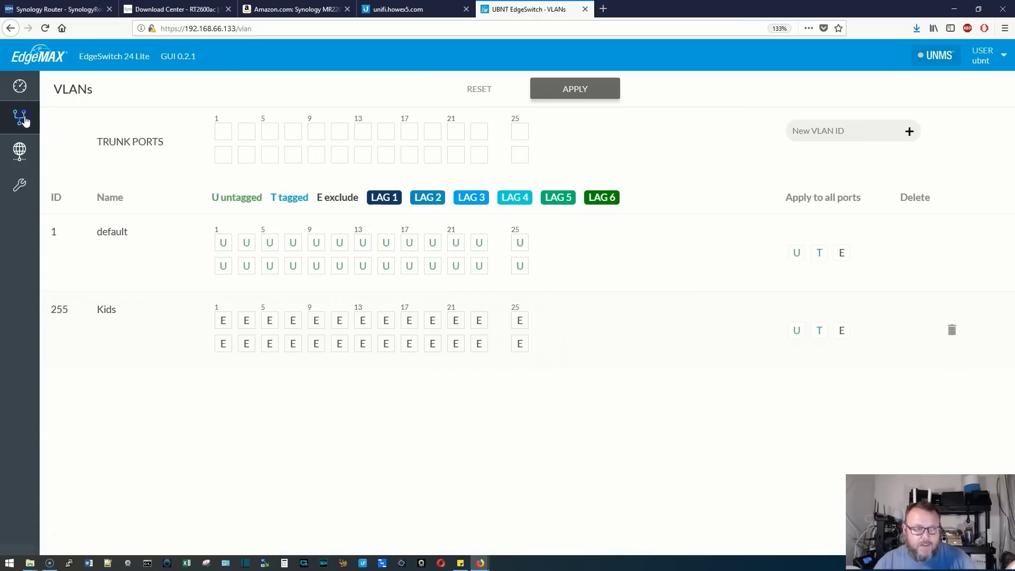
{"action": "left_click", "coordinate": [521, 347]}
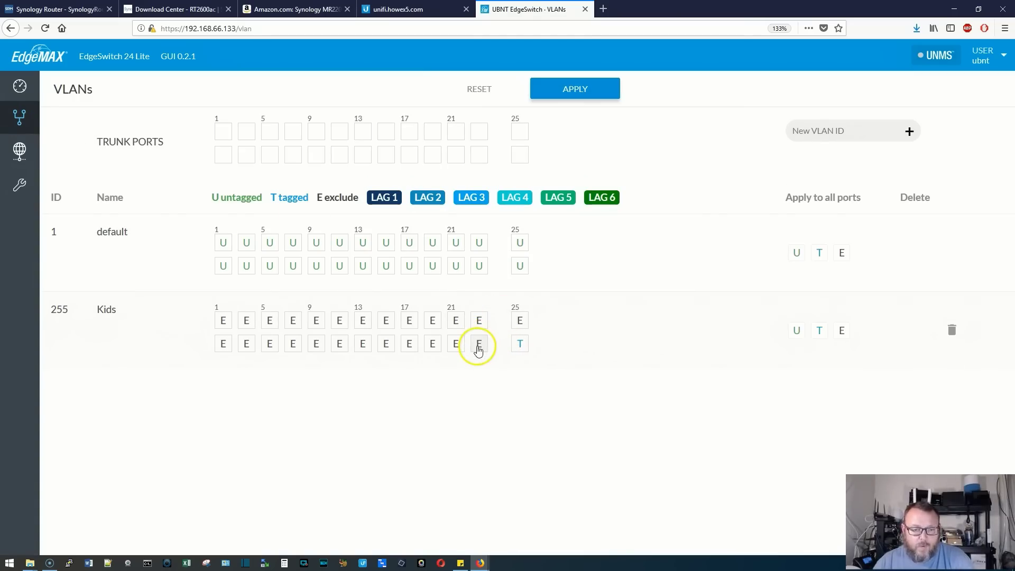
{"action": "left_click", "coordinate": [537, 97]}
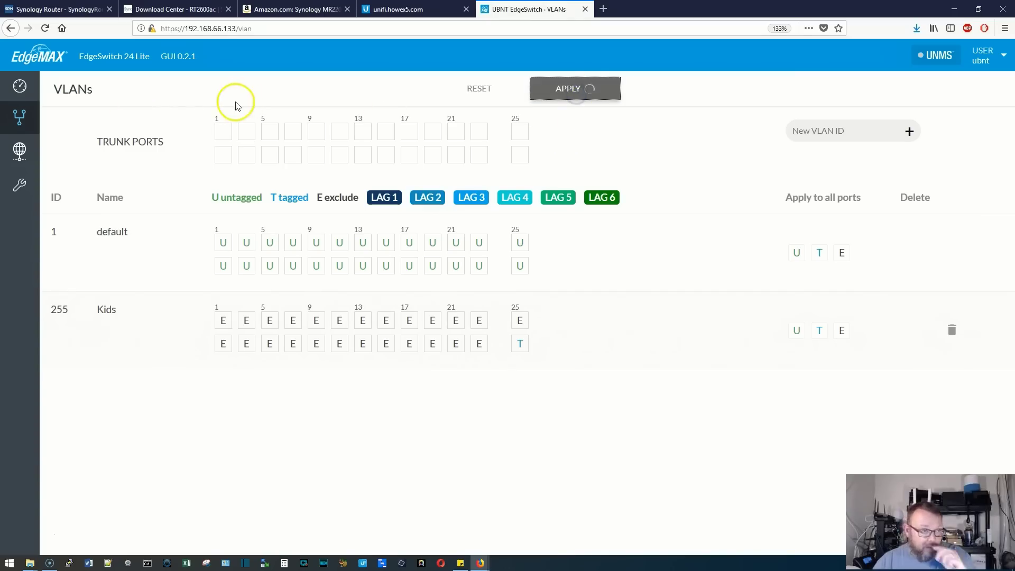
Make port 23 untagged on Kids, exclude it from default, and apply
{"action": "left_click", "coordinate": [20, 86]}
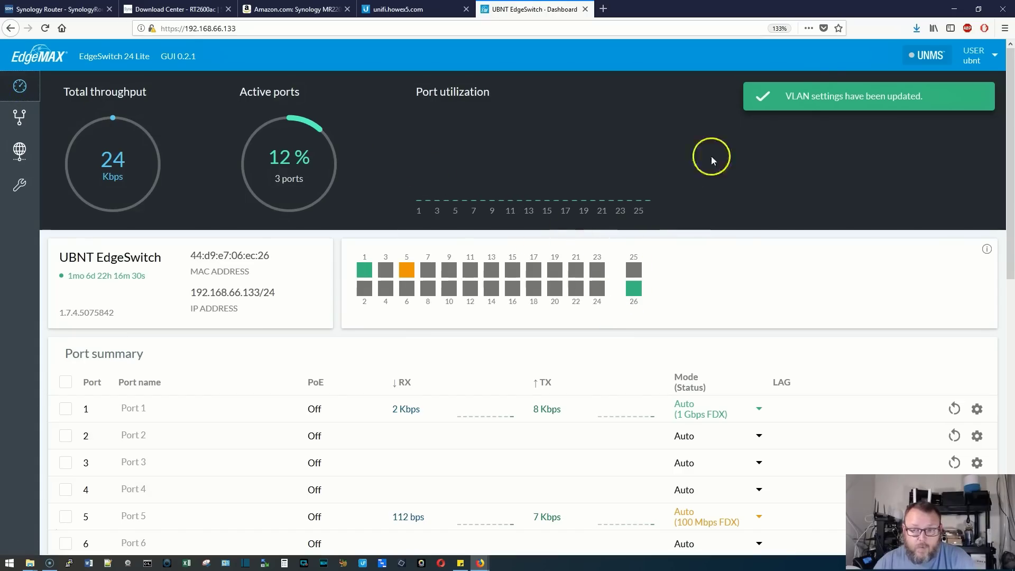
{"action": "left_click", "coordinate": [19, 116]}
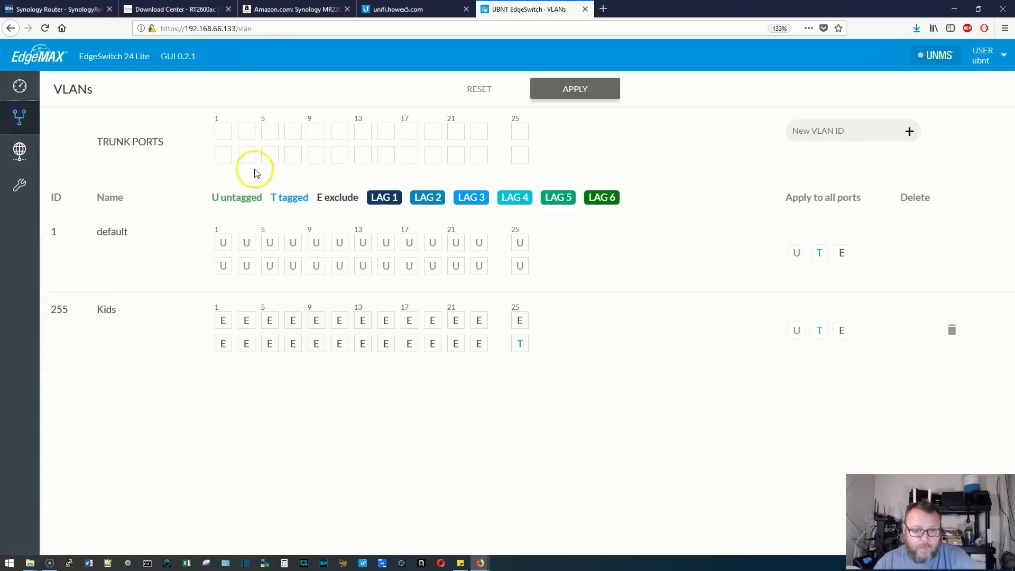
{"action": "left_click", "coordinate": [481, 321]}
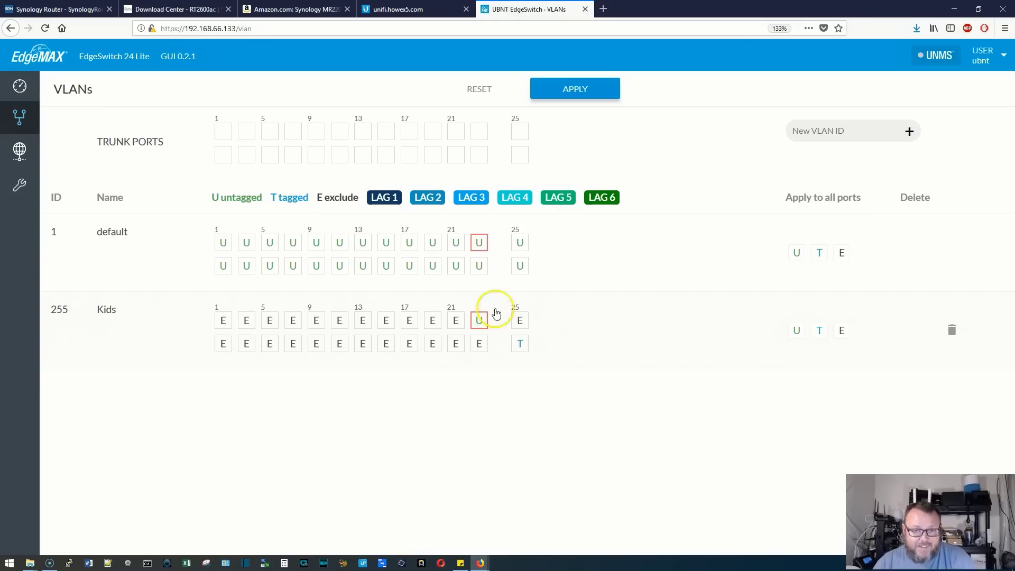
{"action": "left_click", "coordinate": [479, 248]}
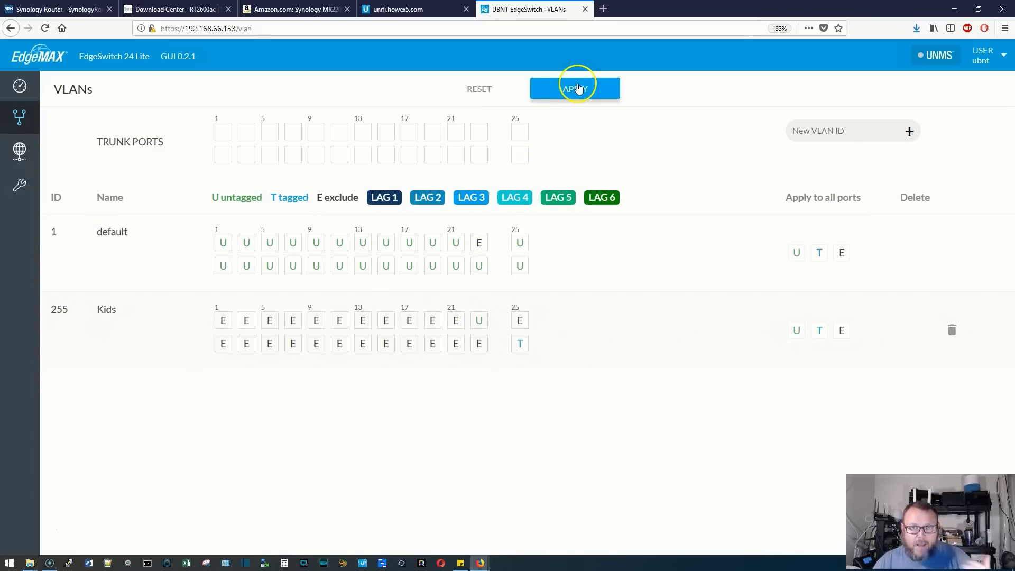
{"action": "left_click", "coordinate": [578, 89]}
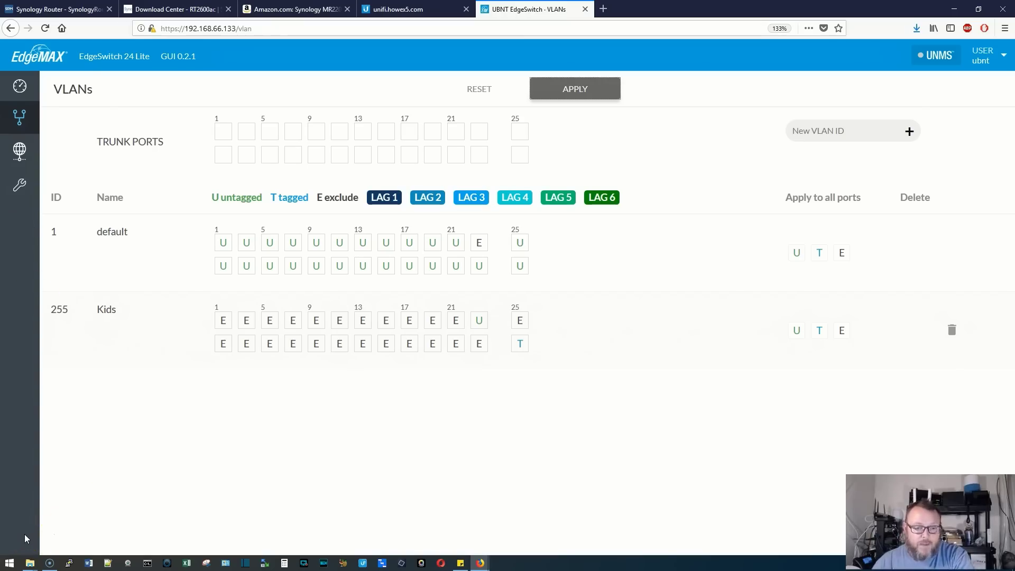
Review port activity on the EdgeSwitch dashboard, then switch back to the UniFi tab
{"action": "left_click", "coordinate": [25, 536]}
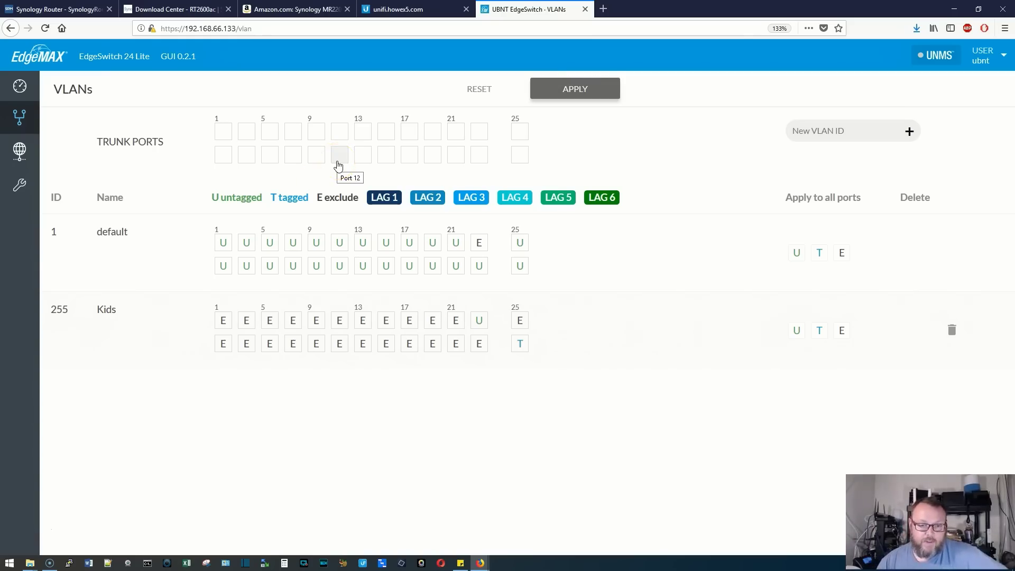
{"action": "left_click", "coordinate": [19, 85]}
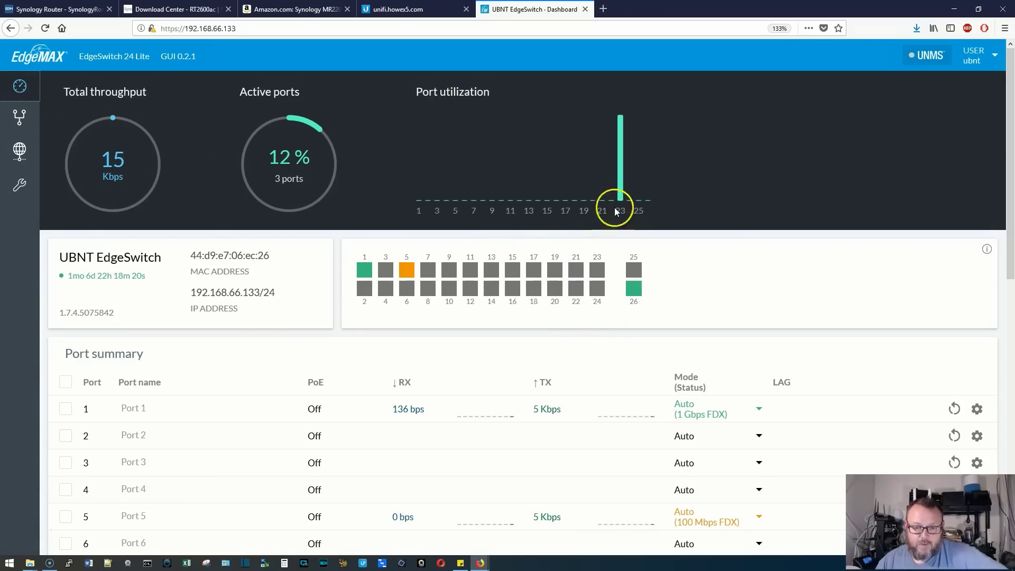
{"action": "scroll", "coordinate": [513, 404], "scroll_direction": "down", "scroll_amount": 10}
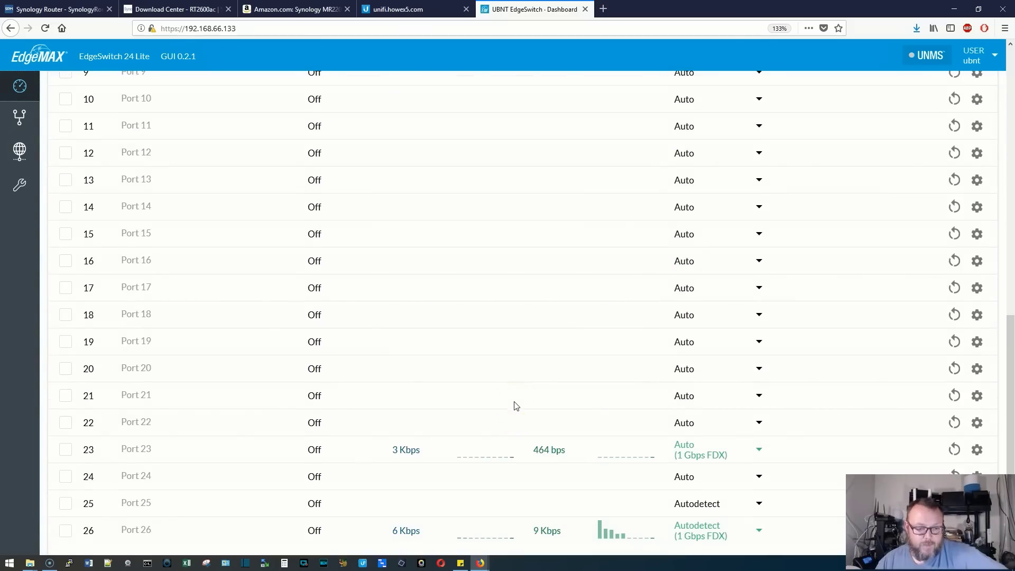
{"action": "scroll", "coordinate": [442, 442], "scroll_direction": "up", "scroll_amount": 10}
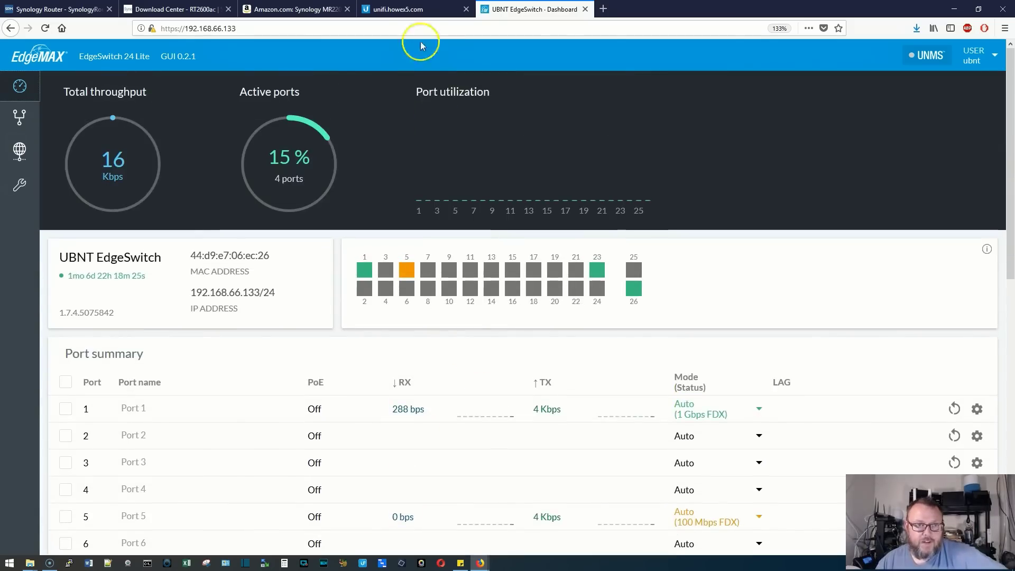
{"action": "left_click", "coordinate": [413, 9]}
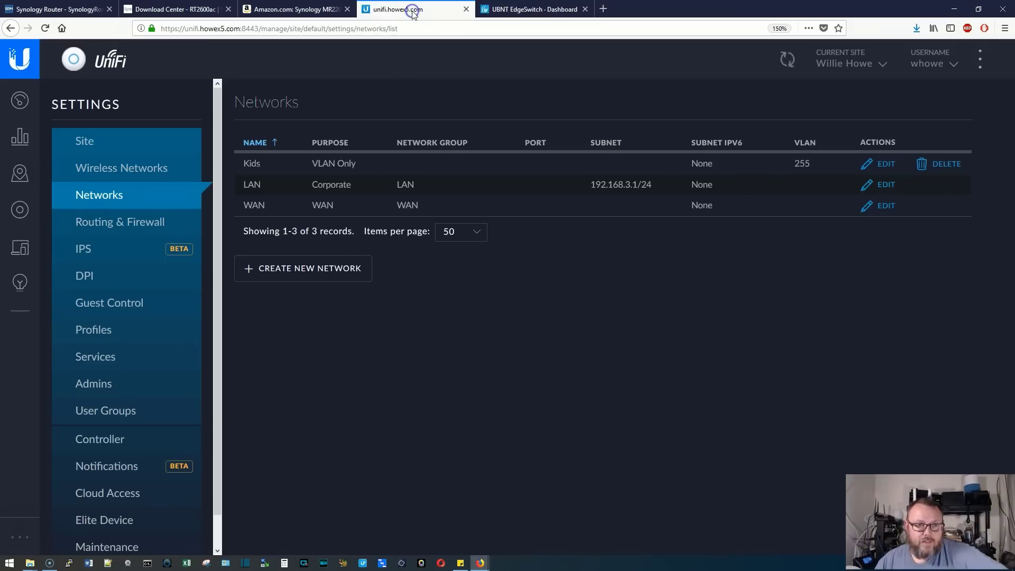
Assign the Kids (255) port profile to Port 2 of the Upstairs switch
{"action": "left_click", "coordinate": [20, 211]}
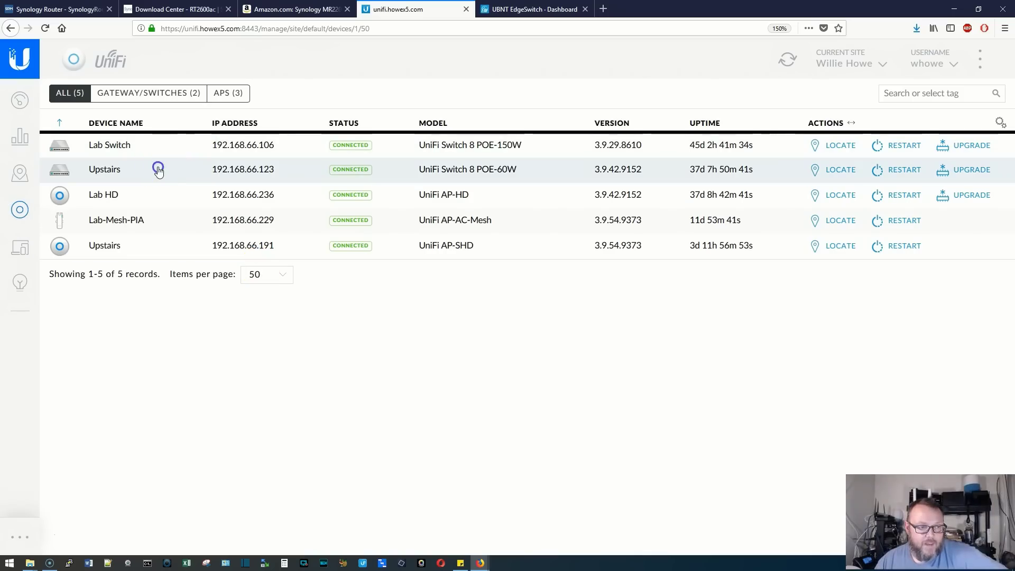
{"action": "left_click", "coordinate": [158, 169]}
{"action": "mouse_move", "coordinate": [775, 186]}
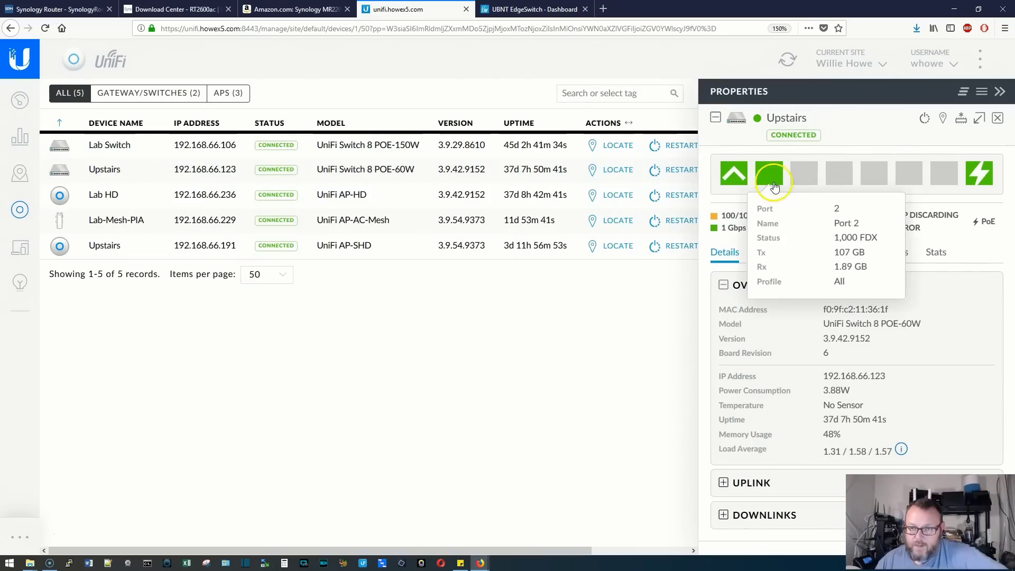
{"action": "left_click", "coordinate": [813, 253]}
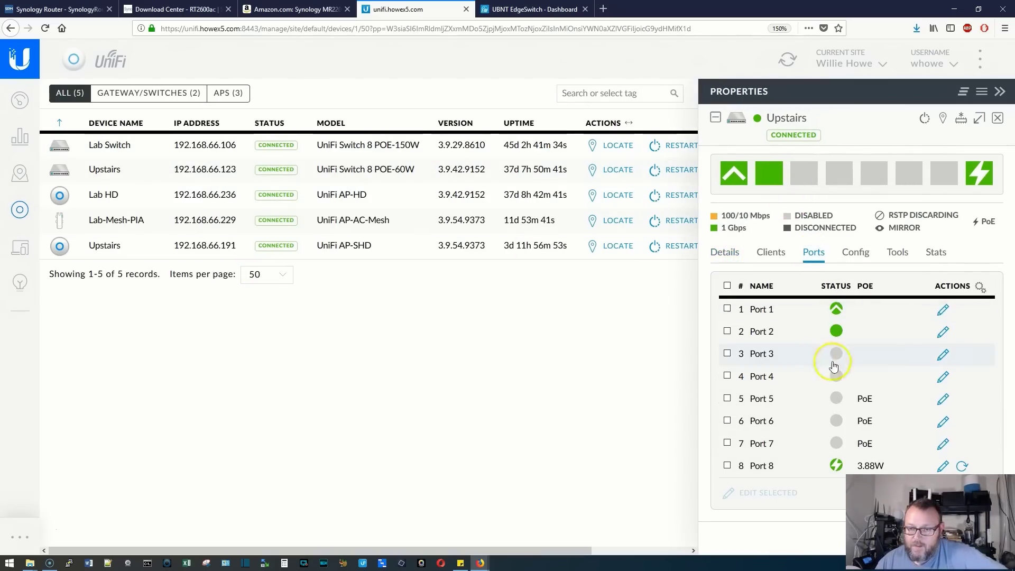
{"action": "left_click", "coordinate": [943, 331]}
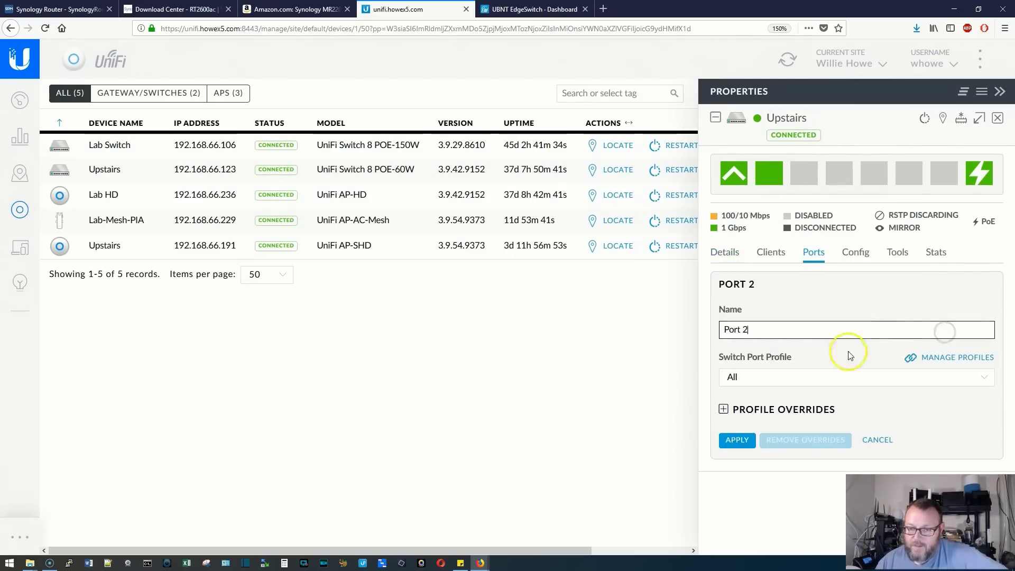
{"action": "left_click", "coordinate": [820, 379]}
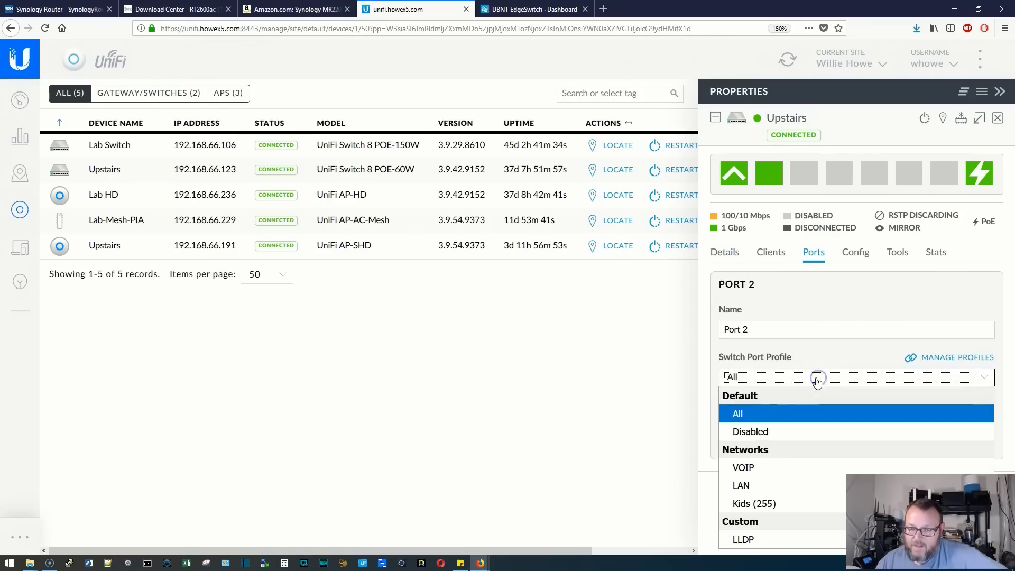
{"action": "left_click", "coordinate": [761, 503]}
{"action": "left_click", "coordinate": [737, 509]}
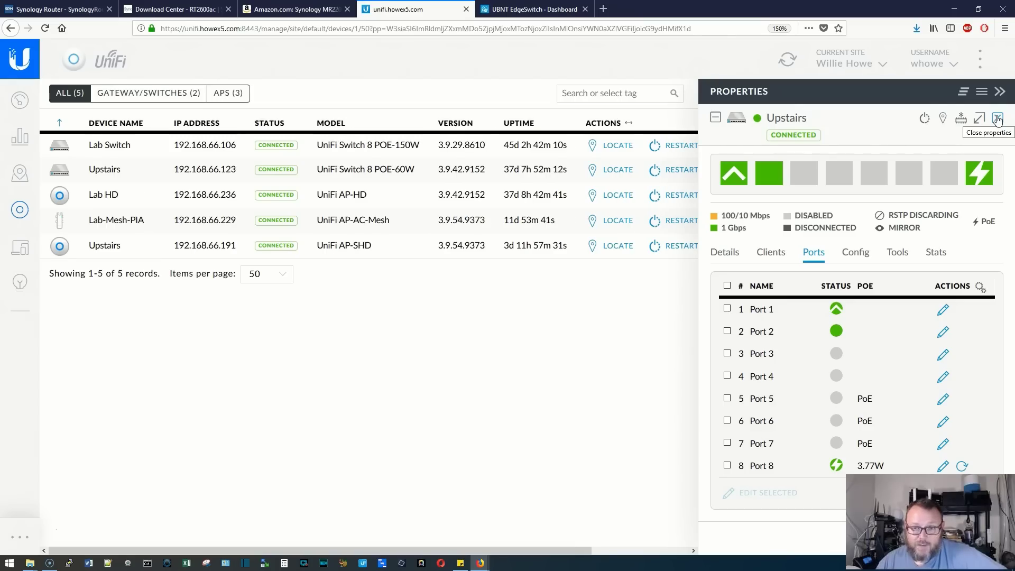
{"action": "left_click", "coordinate": [997, 119]}
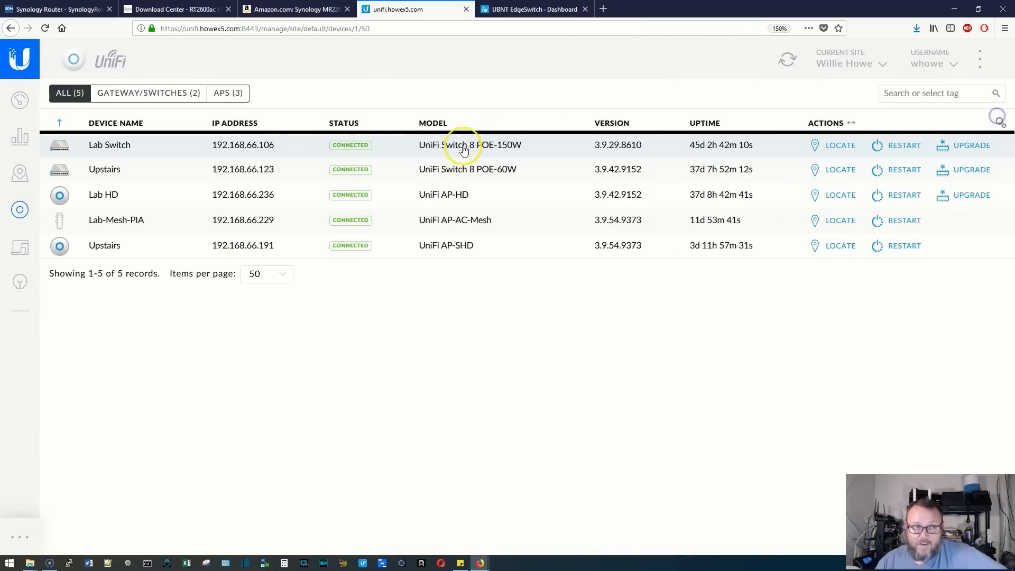
On the Synology Router page, open Safe Access's Profile section and start adding a new profile
{"action": "left_click", "coordinate": [73, 13]}
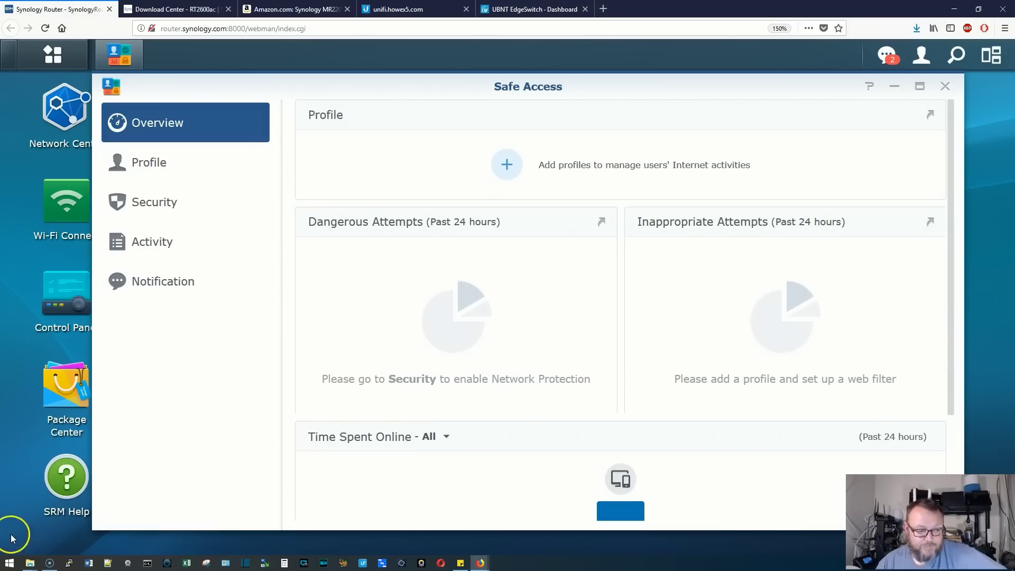
{"action": "scroll", "coordinate": [477, 385], "scroll_direction": "down", "scroll_amount": 3}
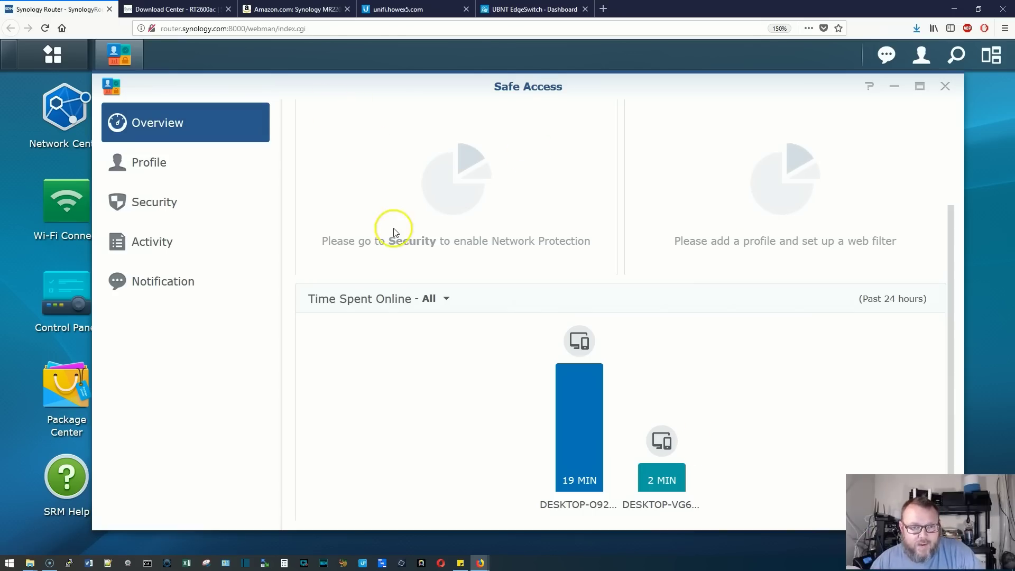
{"action": "scroll", "coordinate": [393, 228], "scroll_direction": "up", "scroll_amount": 3}
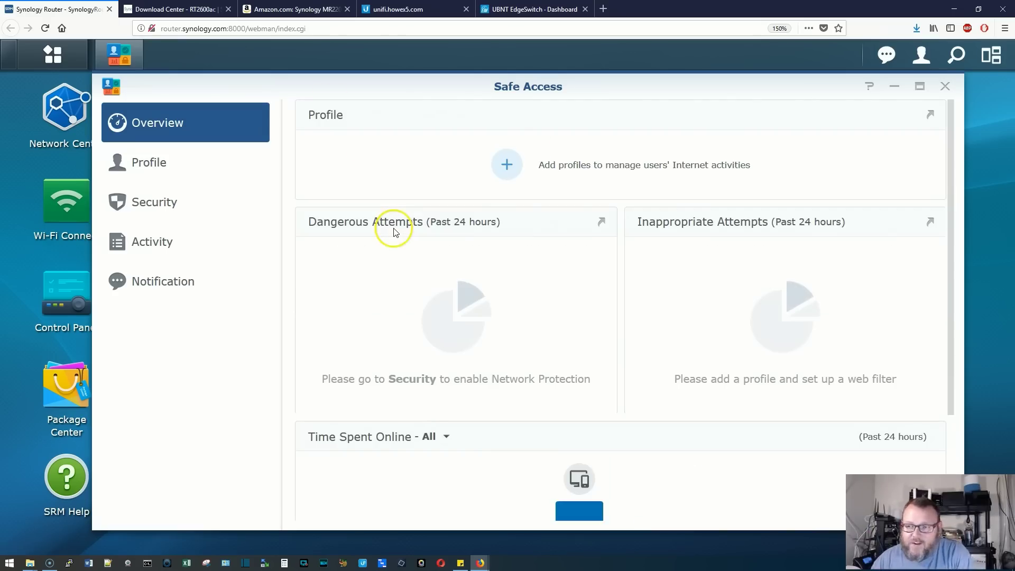
{"action": "left_click", "coordinate": [159, 172]}
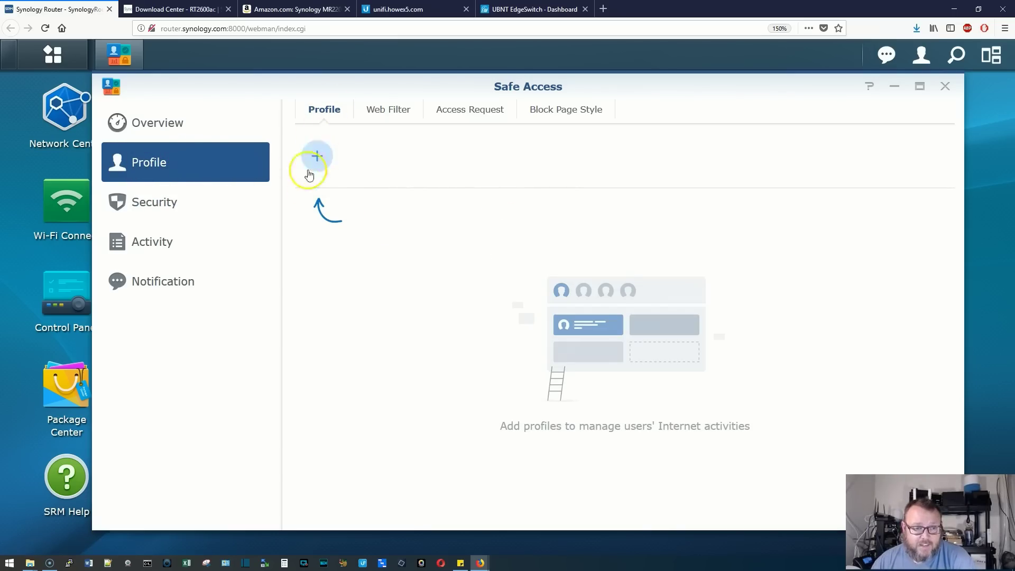
{"action": "left_click", "coordinate": [318, 158]}
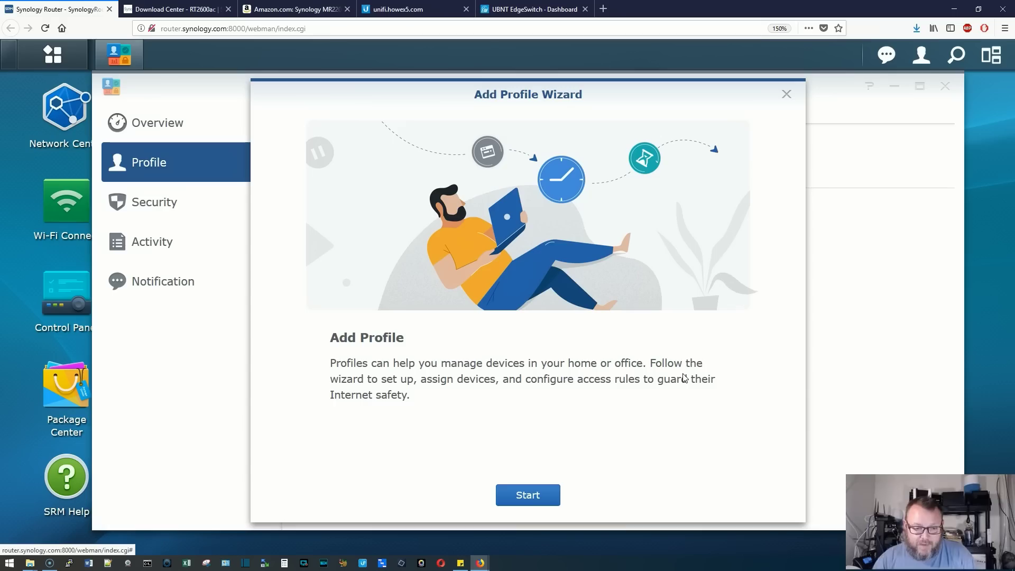
Start the Add Profile Wizard and choose the User Profile type
{"action": "left_click", "coordinate": [545, 495]}
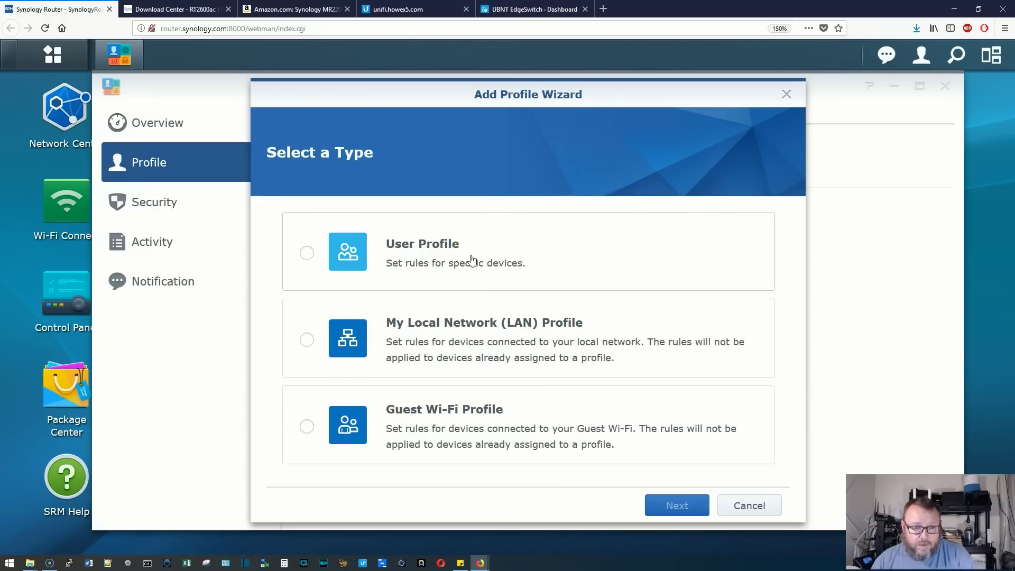
{"action": "left_click", "coordinate": [505, 239]}
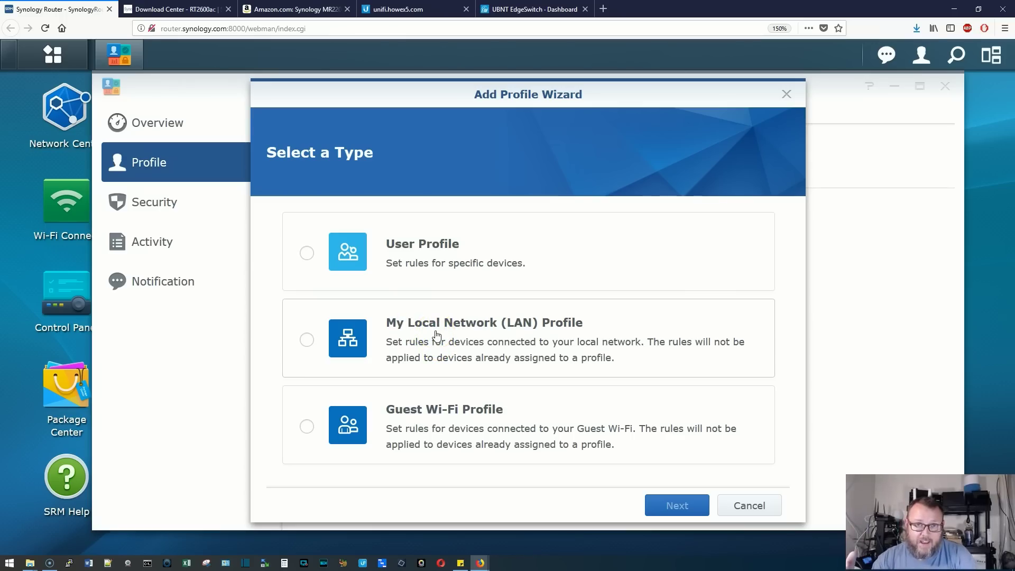
{"action": "left_click", "coordinate": [452, 266]}
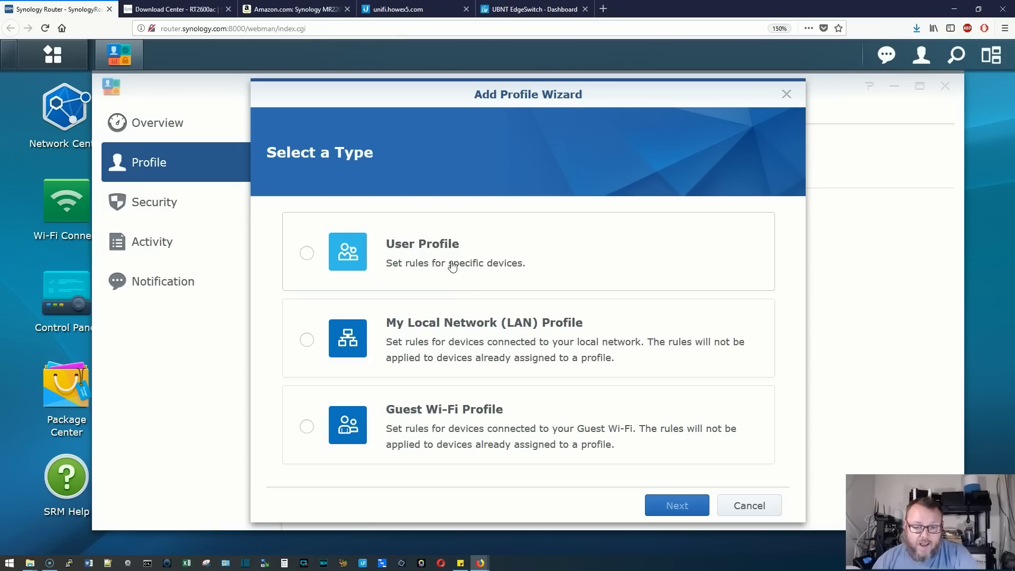
{"action": "left_click", "coordinate": [518, 365]}
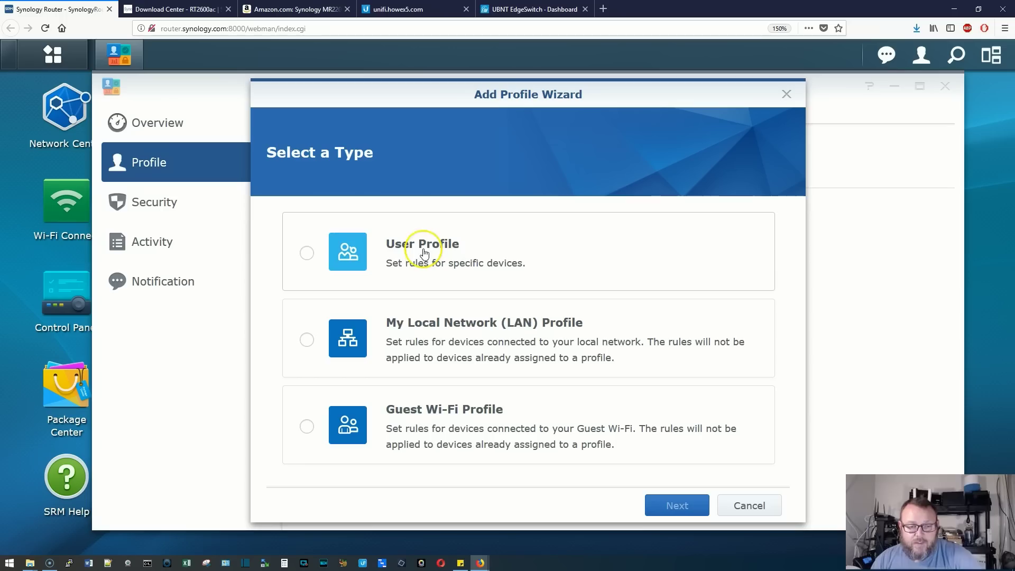
{"action": "left_click", "coordinate": [301, 260]}
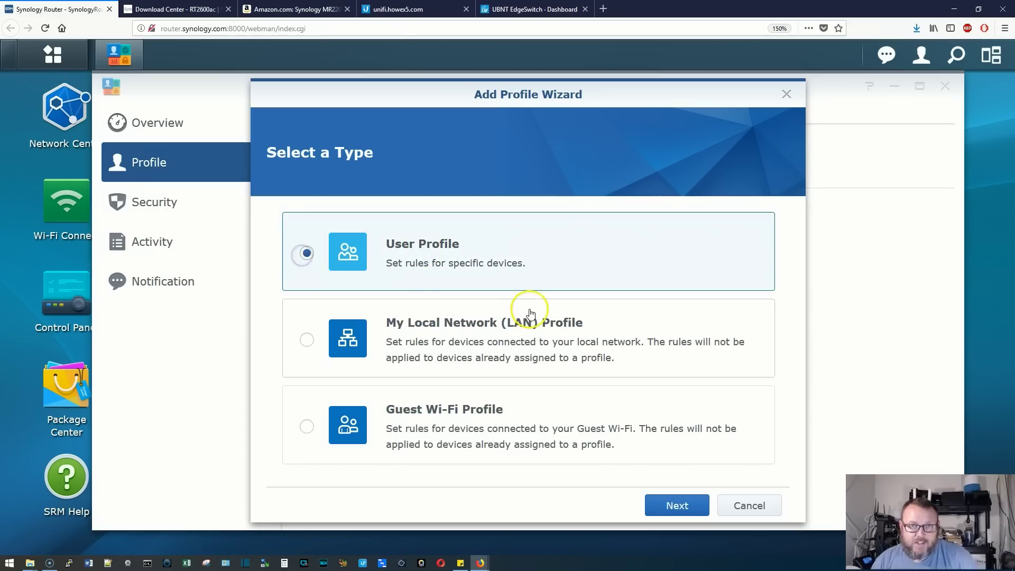
{"action": "left_click", "coordinate": [706, 505]}
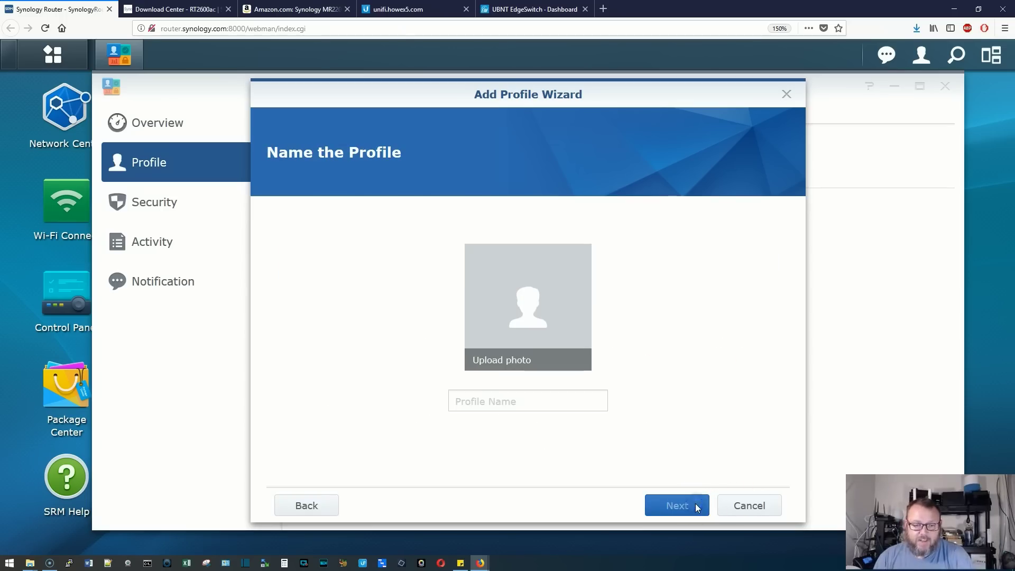
Name the profile 'My Son', assign DESKTOP-VG60B5Q to it, and create it
{"action": "left_click", "coordinate": [506, 406]}
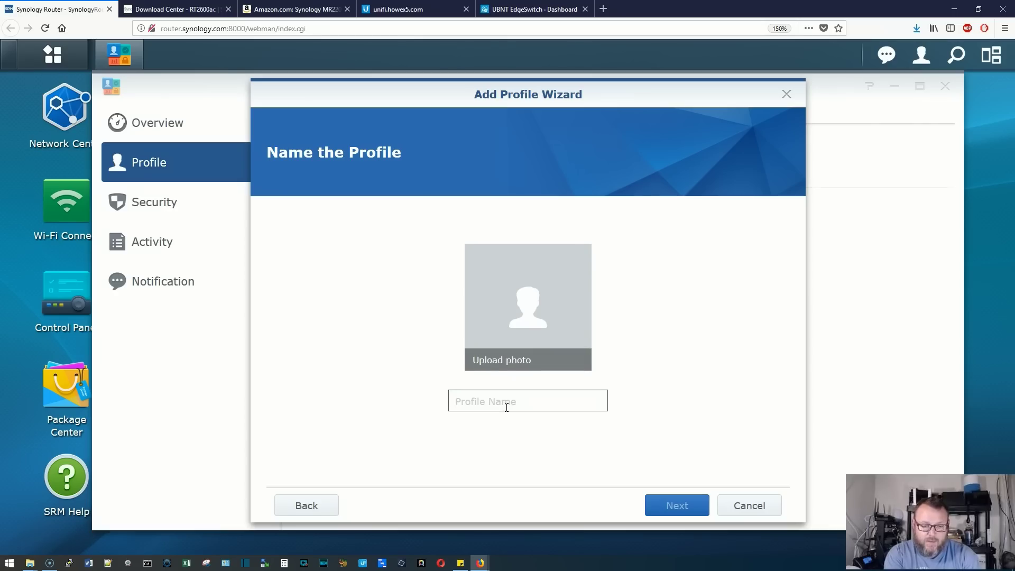
{"action": "type", "text": "My Son"}
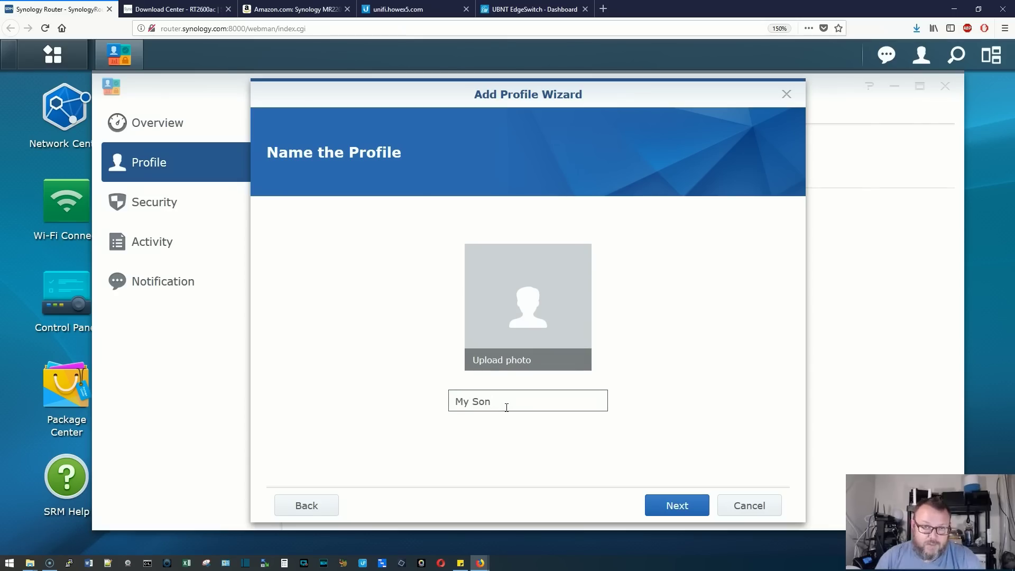
{"action": "left_click", "coordinate": [679, 506]}
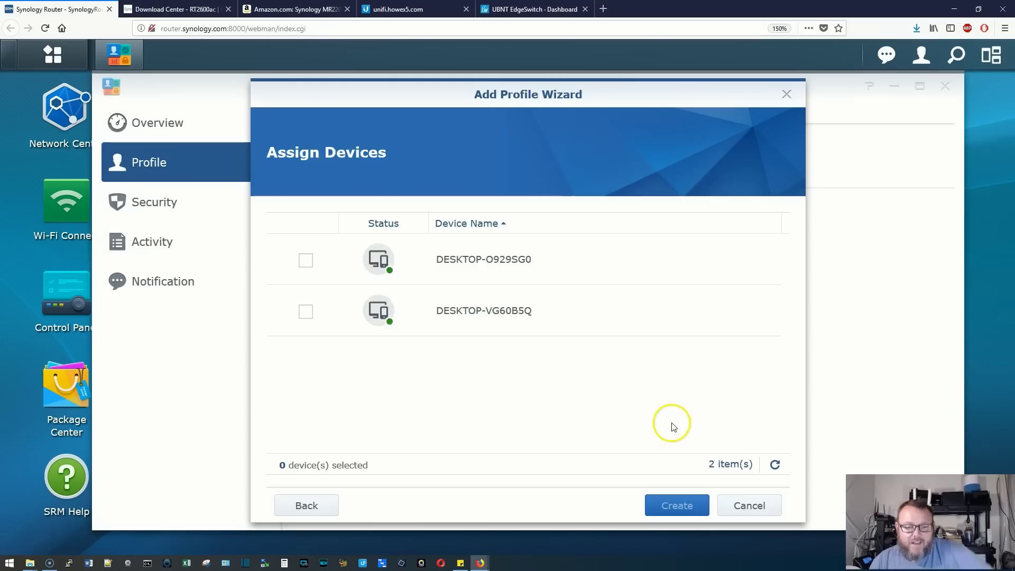
{"action": "mouse_move", "coordinate": [540, 96]}
{"action": "left_mouse_down"}
{"action": "mouse_move", "coordinate": [278, 127]}
{"action": "mouse_move", "coordinate": [544, 93]}
{"action": "left_mouse_up"}
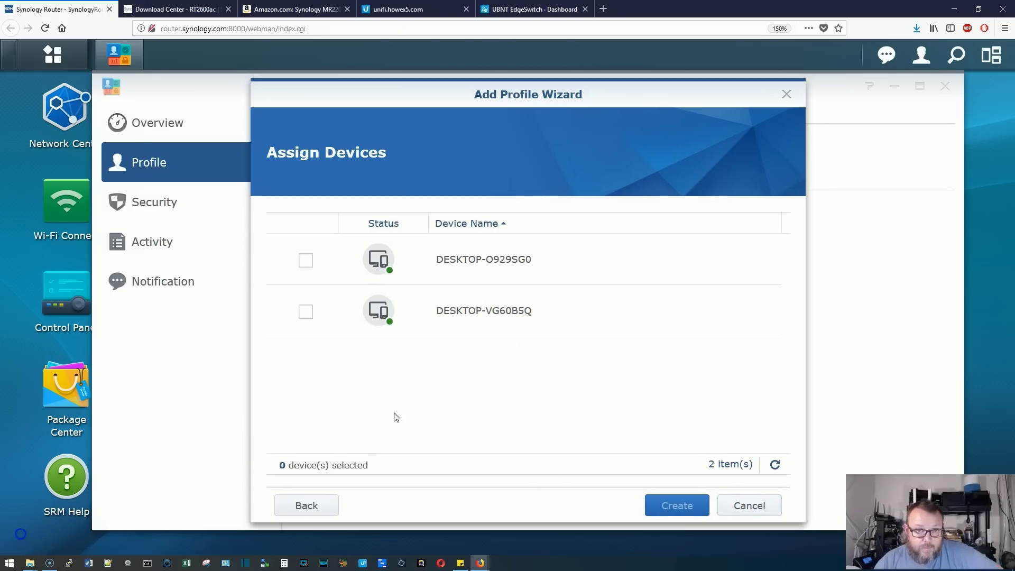
{"action": "left_click", "coordinate": [308, 312]}
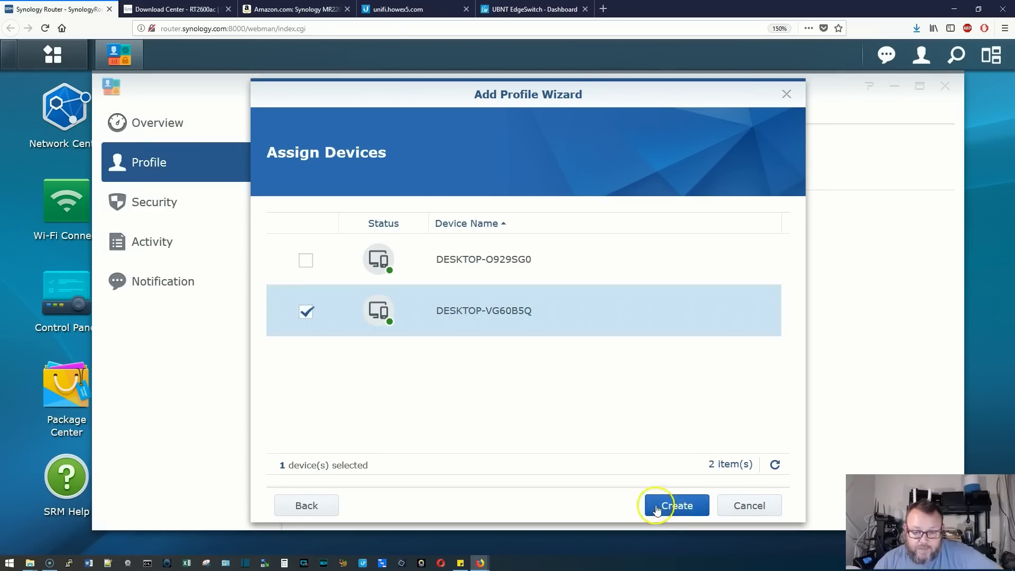
{"action": "left_click", "coordinate": [657, 508]}
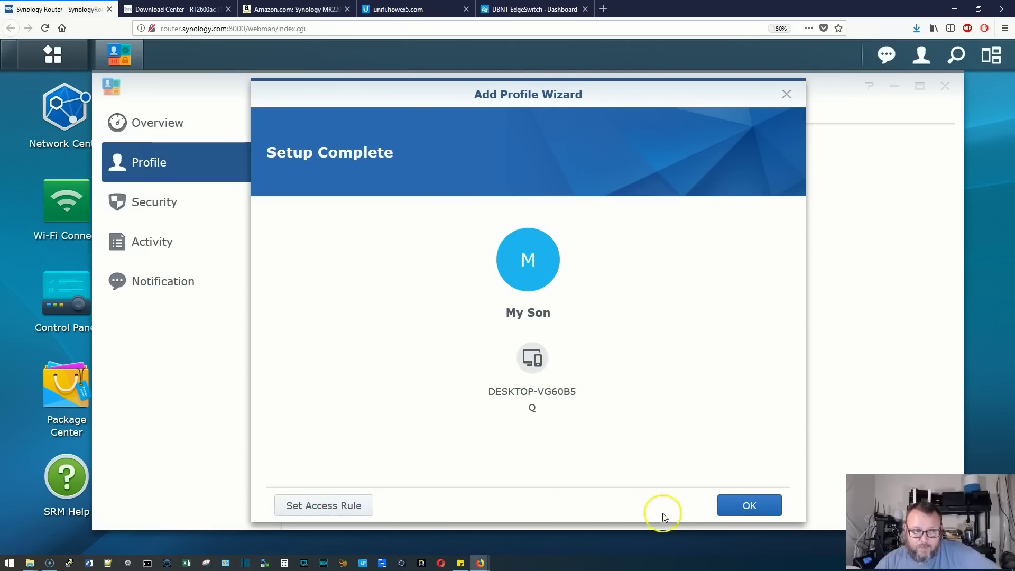
Open My Son's access rules and turn on the Internet Schedule, showing the daily 8:00–21:00 timetable
{"action": "left_click", "coordinate": [342, 508]}
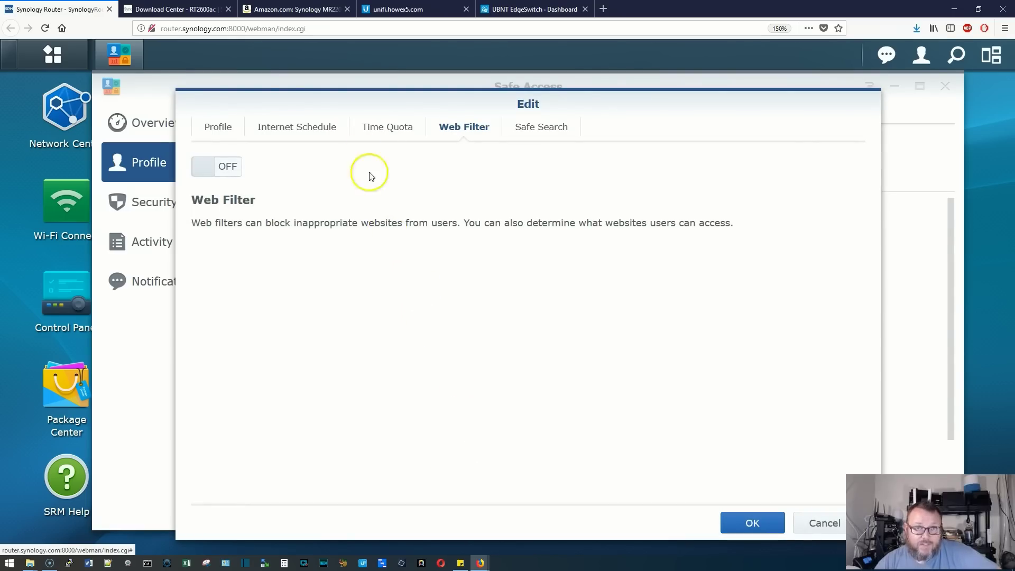
{"action": "left_click", "coordinate": [221, 127]}
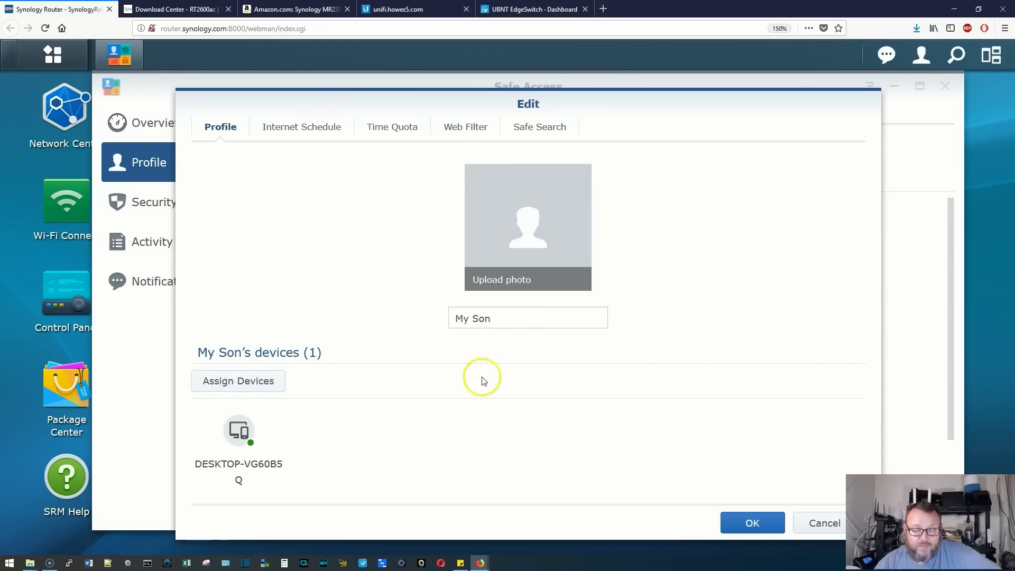
{"action": "left_click", "coordinate": [309, 128]}
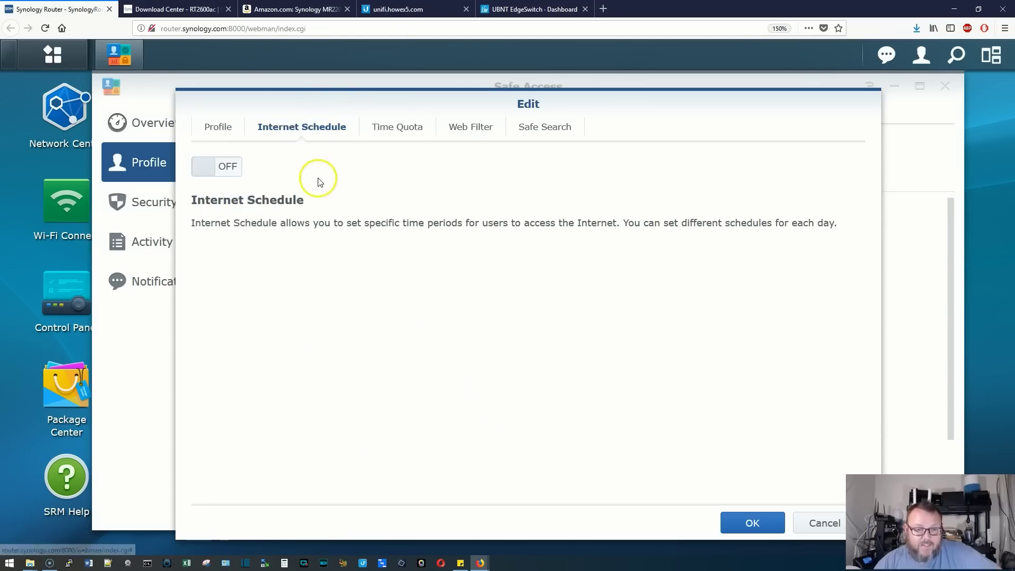
{"action": "left_click", "coordinate": [198, 168]}
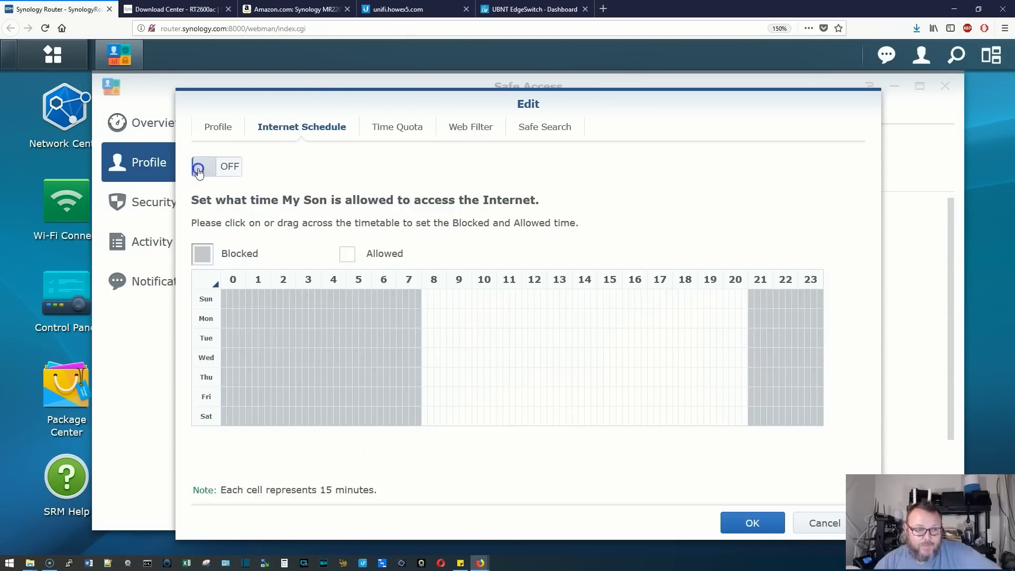
{"action": "left_click", "coordinate": [226, 167]}
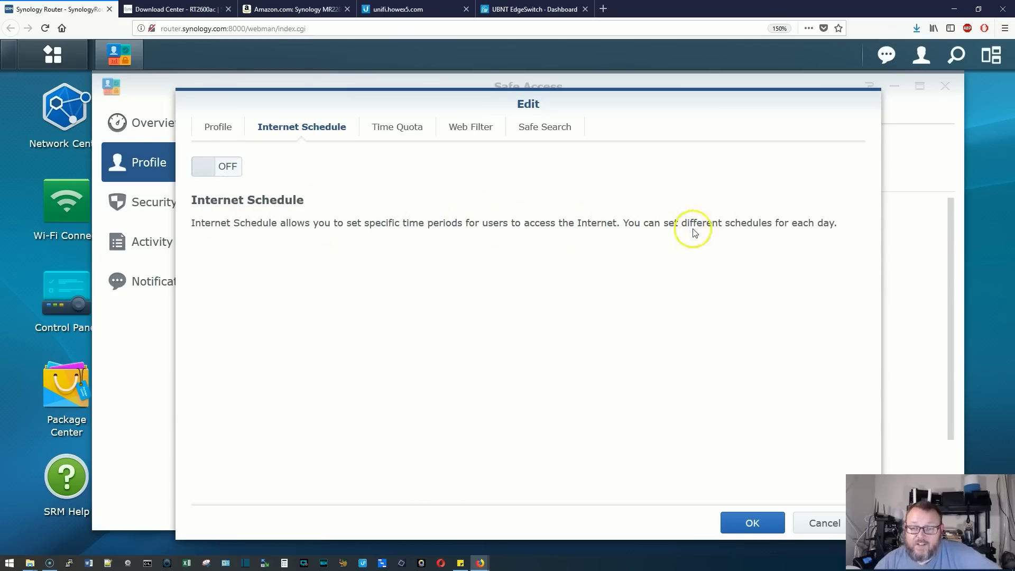
{"action": "left_click", "coordinate": [210, 166]}
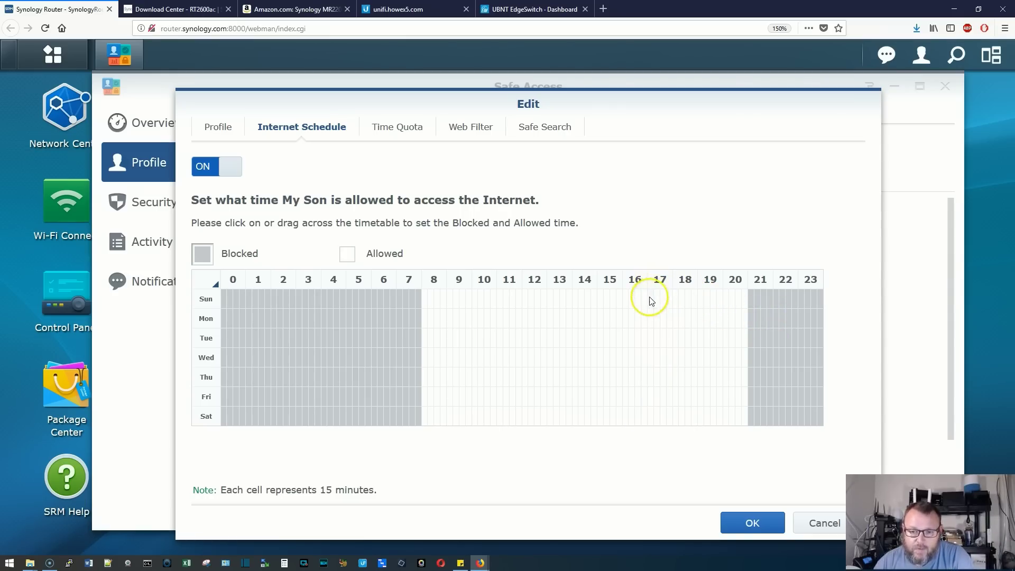
Block 8:00–17:00 and allow the 21:00 hour daily so access runs 17:00–22:00
{"action": "left_click_drag", "start_coordinate": [644, 304], "coordinate": [645, 418]}
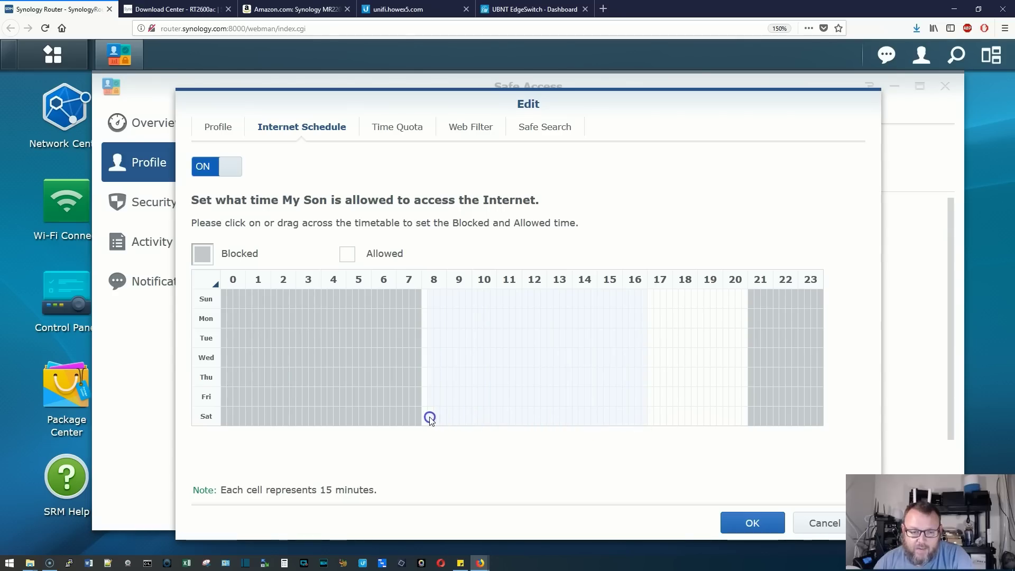
{"action": "left_click_drag", "start_coordinate": [426, 419], "coordinate": [427, 420]}
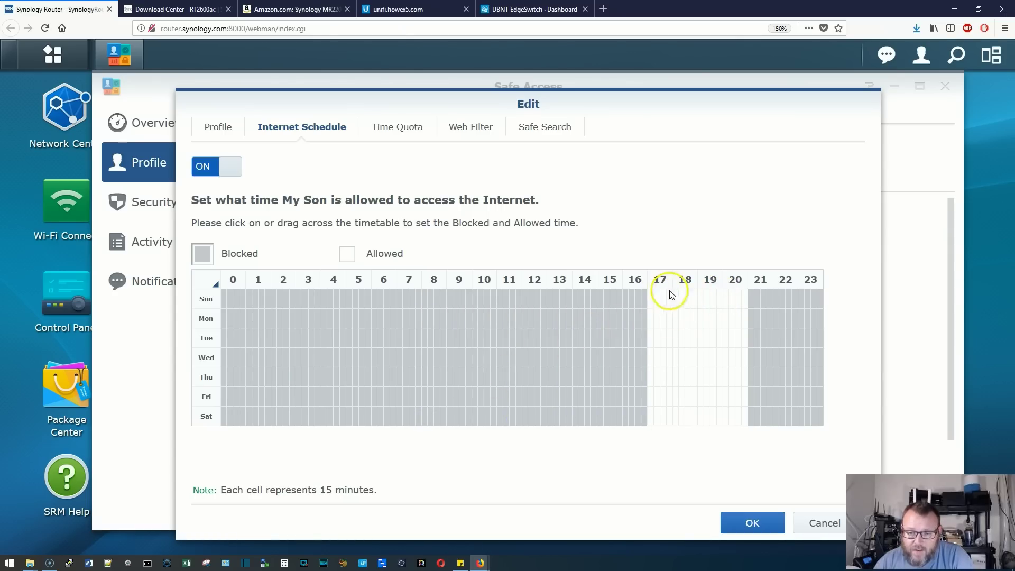
{"action": "left_click", "coordinate": [349, 254]}
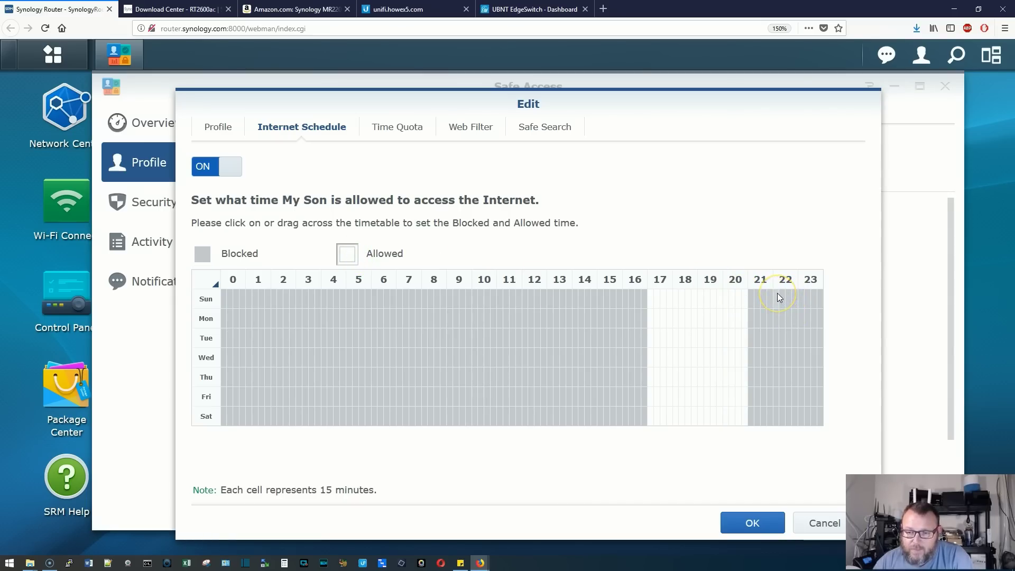
{"action": "left_click_drag", "start_coordinate": [751, 295], "coordinate": [766, 421]}
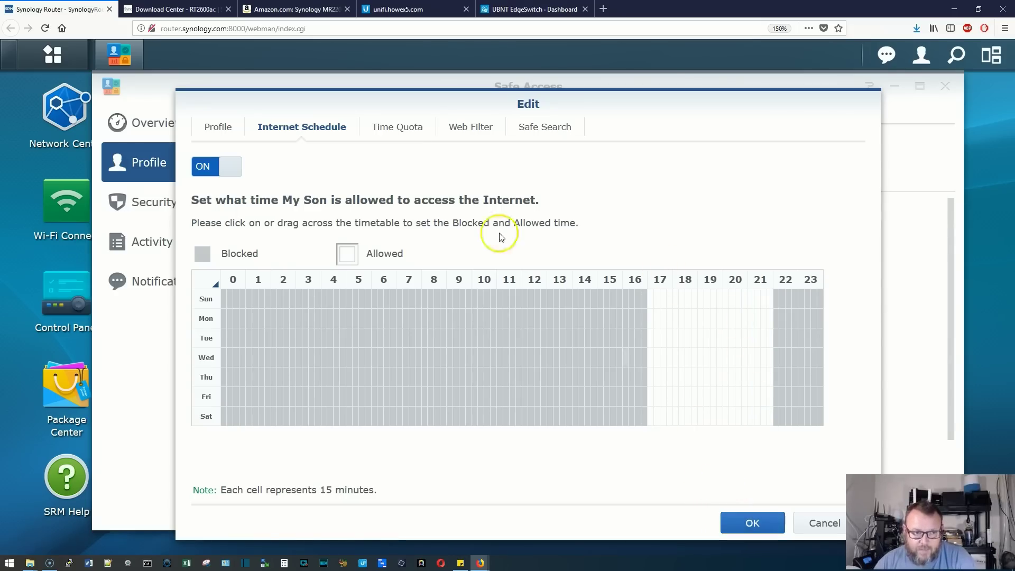
{"action": "left_click", "coordinate": [399, 129]}
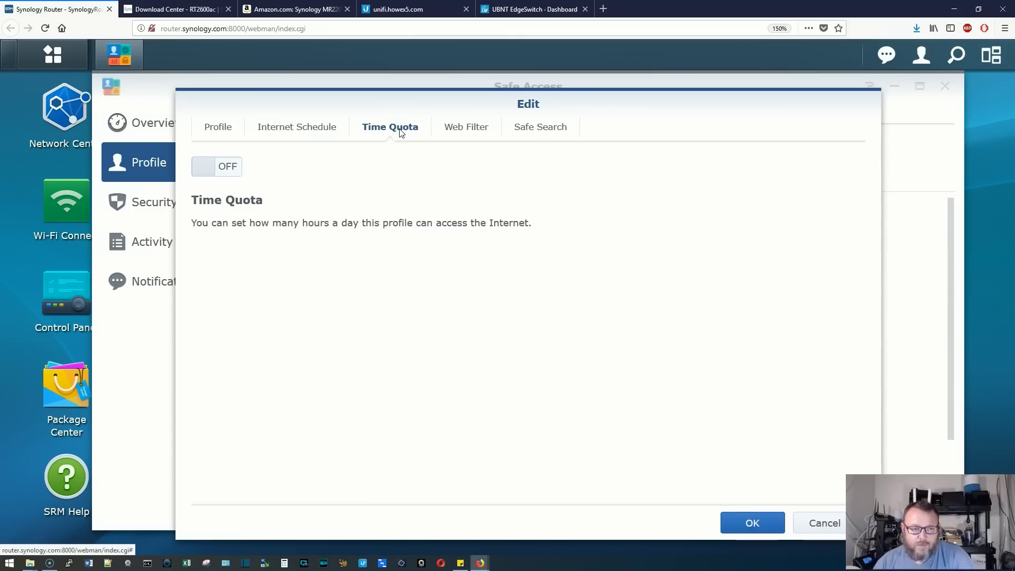
Turn on Time Quota with a 02 hrs 00 mins daily limit and save the access rules
{"action": "left_click", "coordinate": [204, 167]}
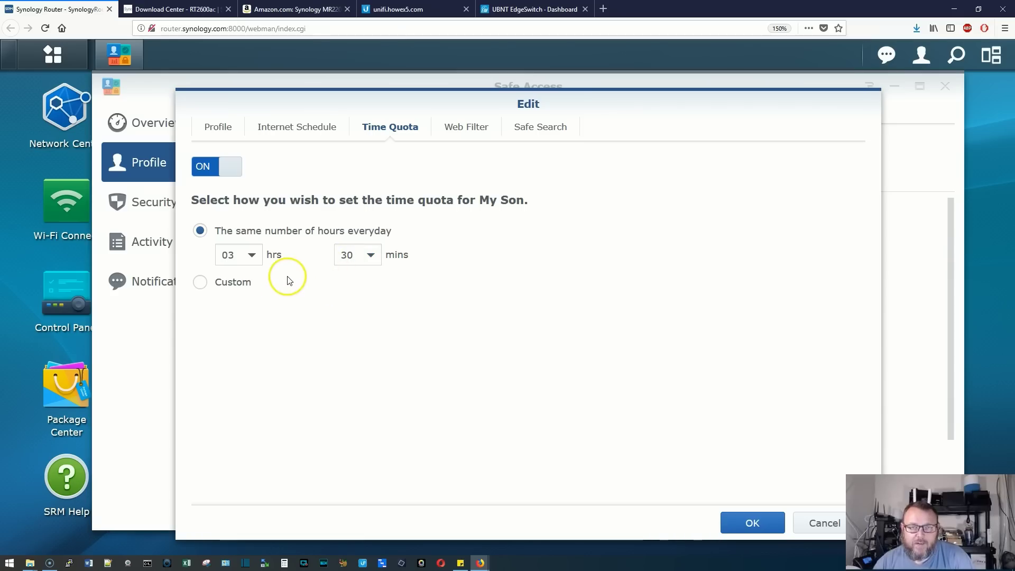
{"action": "left_click", "coordinate": [252, 255]}
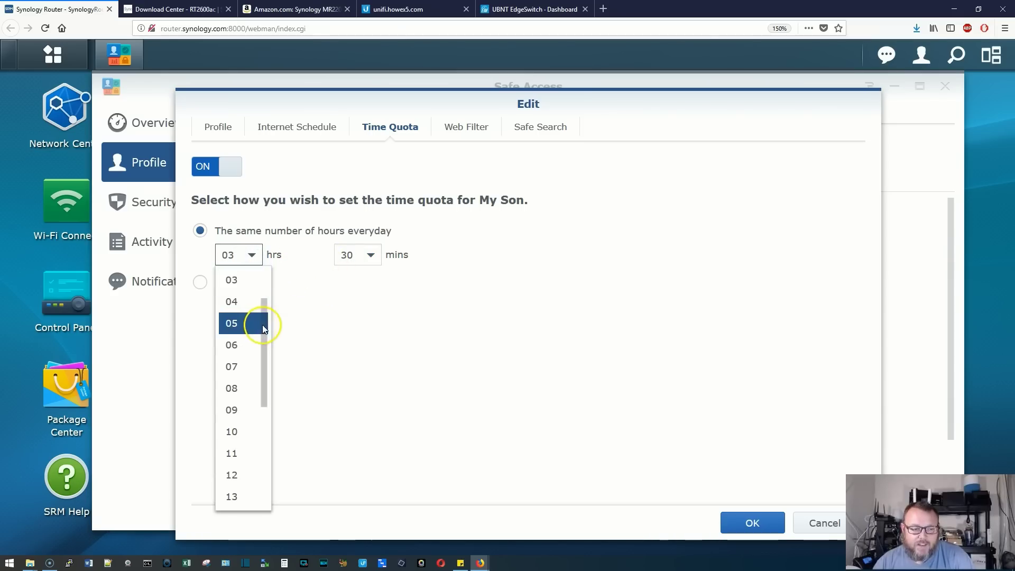
{"action": "left_click_drag", "start_coordinate": [262, 361], "coordinate": [264, 309]}
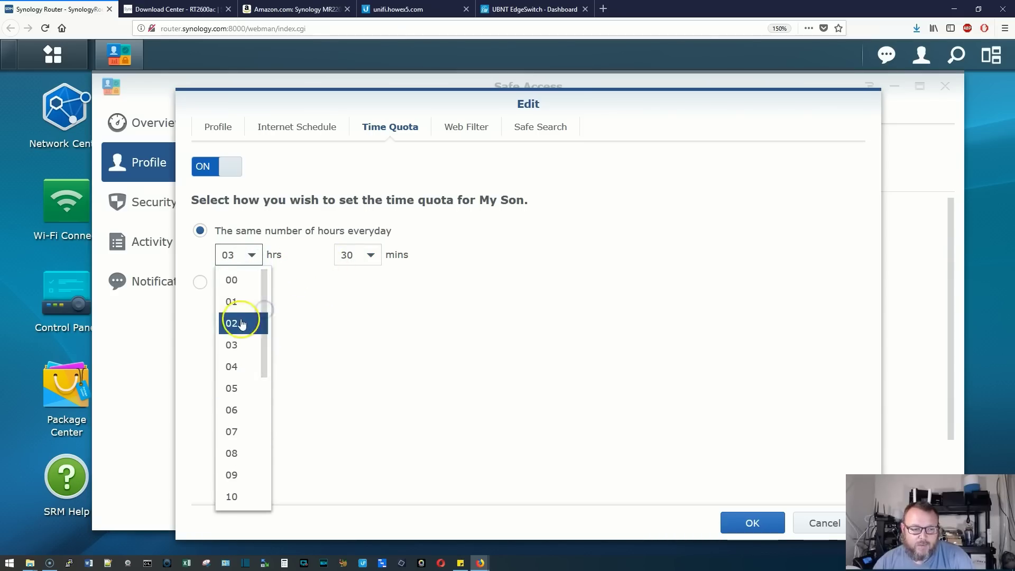
{"action": "left_click", "coordinate": [242, 323]}
{"action": "left_click", "coordinate": [371, 256]}
{"action": "scroll", "coordinate": [371, 288], "scroll_direction": "up", "scroll_amount": 10}
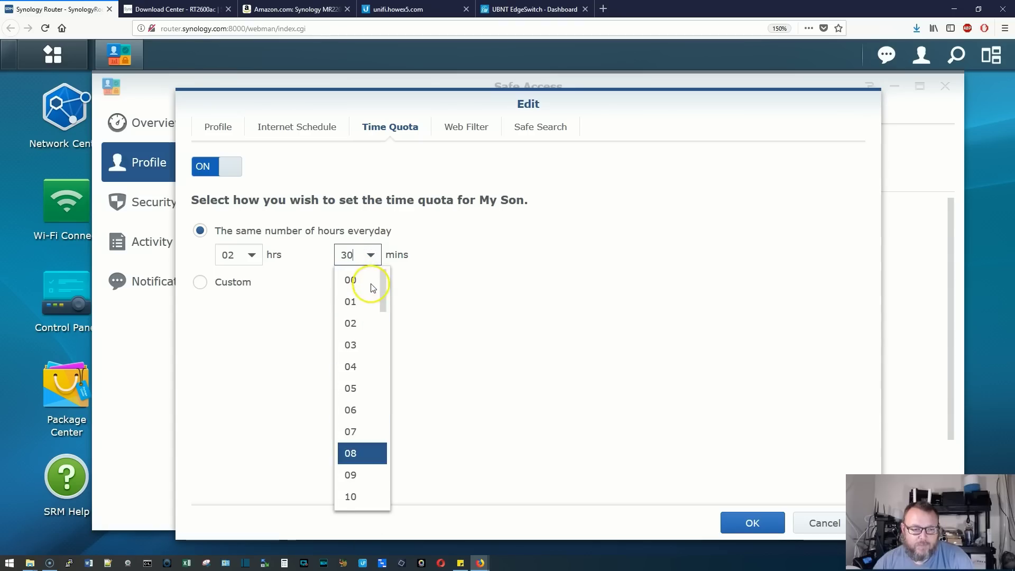
{"action": "left_click", "coordinate": [370, 286]}
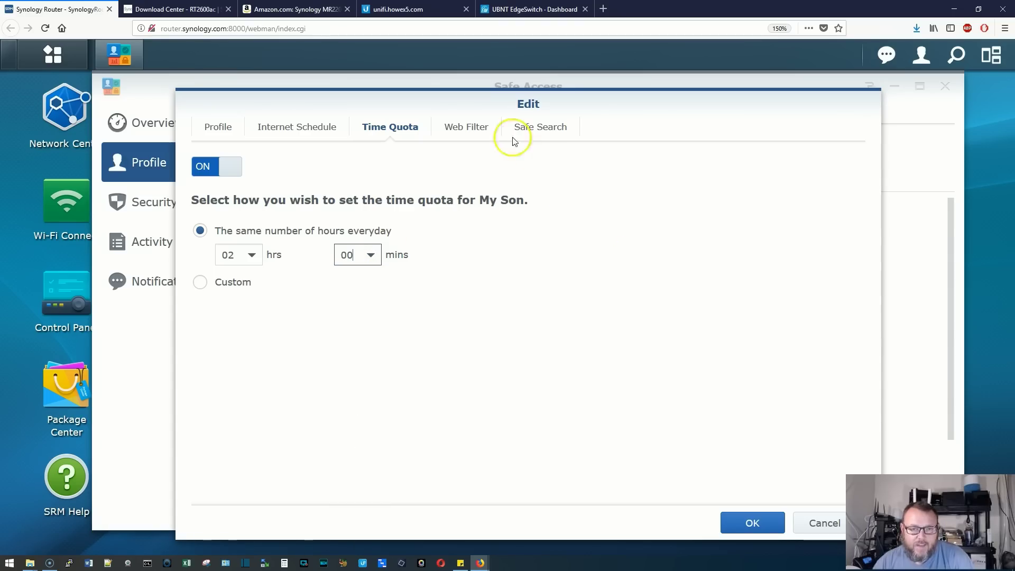
{"action": "left_click", "coordinate": [752, 521]}
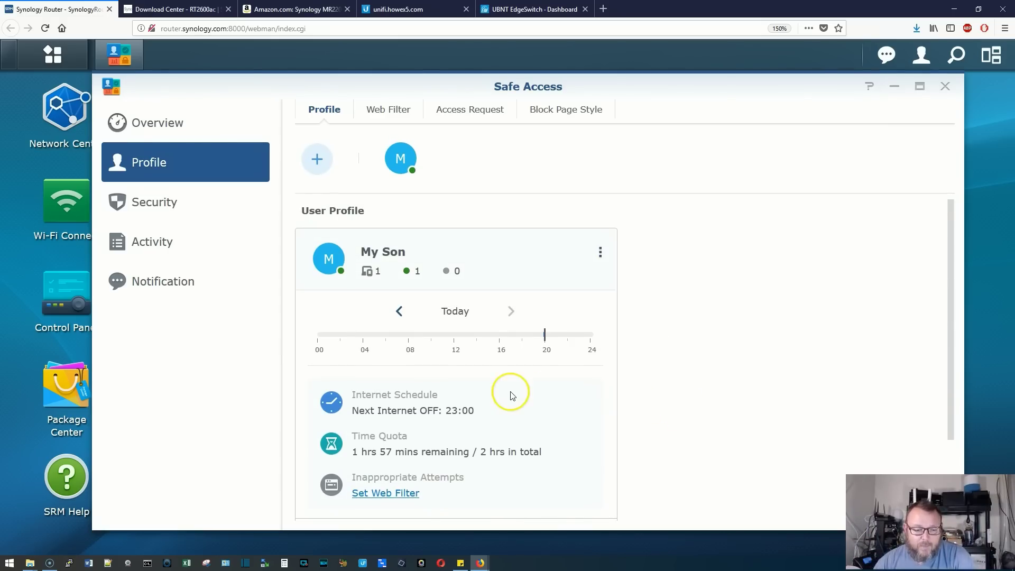
Review the My Son card's schedule and quota summary, then open its options menu
{"action": "scroll", "coordinate": [511, 392], "scroll_direction": "down", "scroll_amount": 1}
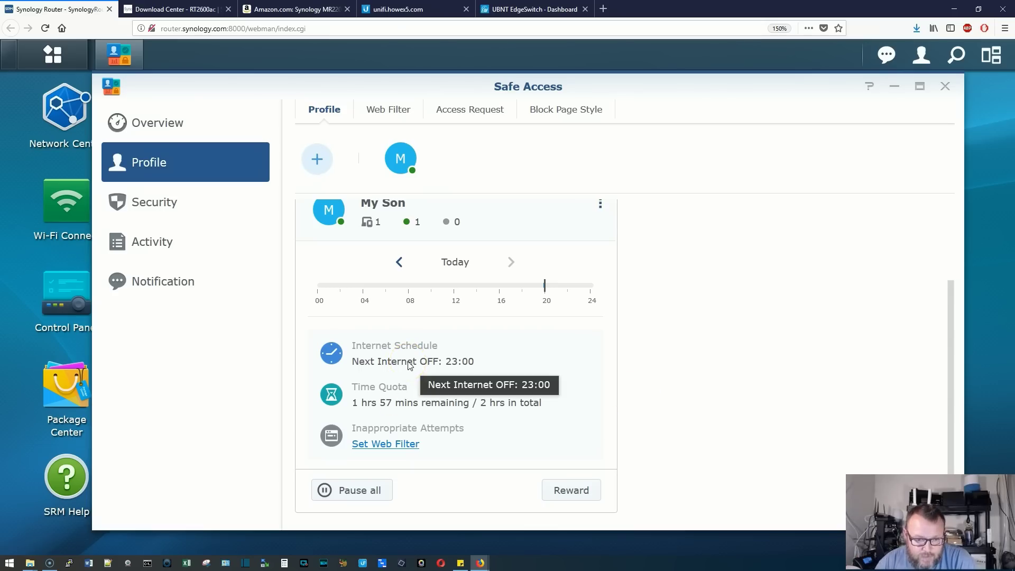
{"action": "scroll", "coordinate": [426, 416], "scroll_direction": "up", "scroll_amount": 1}
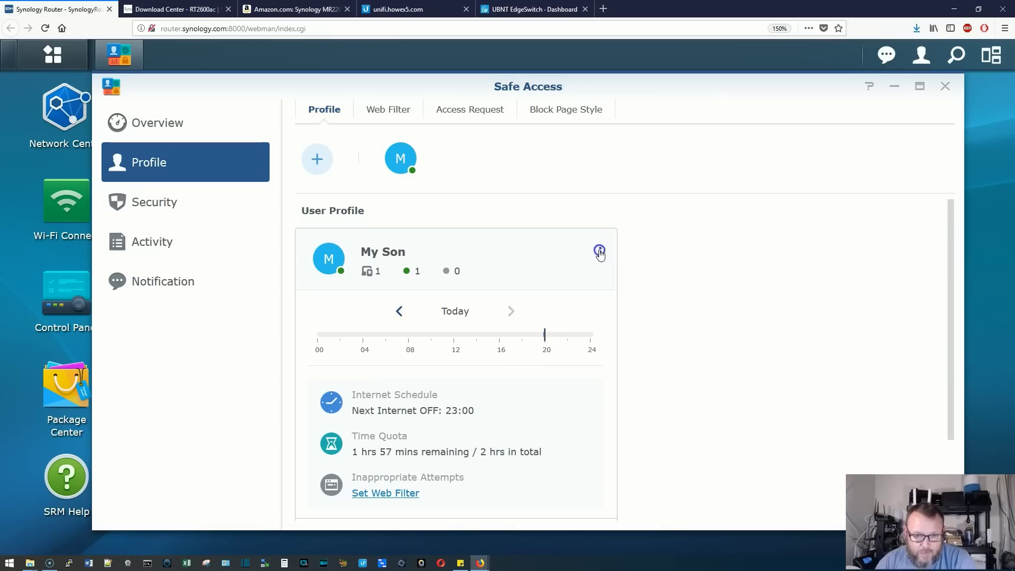
{"action": "left_click", "coordinate": [599, 252]}
Edit My Son's Internet Schedule to block the 21:00 hour every day, Sun to Sat, and save
{"action": "left_click", "coordinate": [524, 280]}
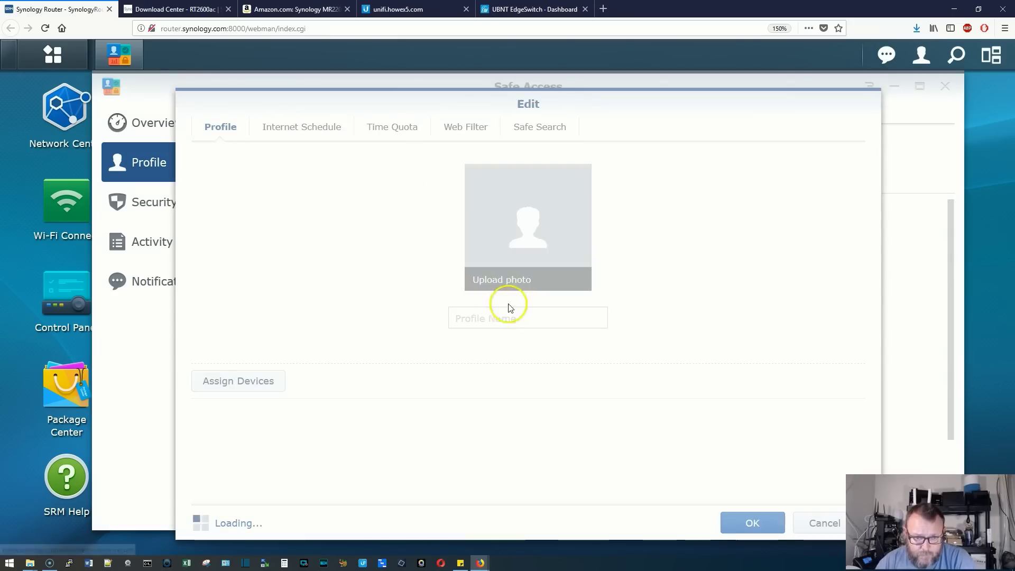
{"action": "left_click", "coordinate": [317, 127]}
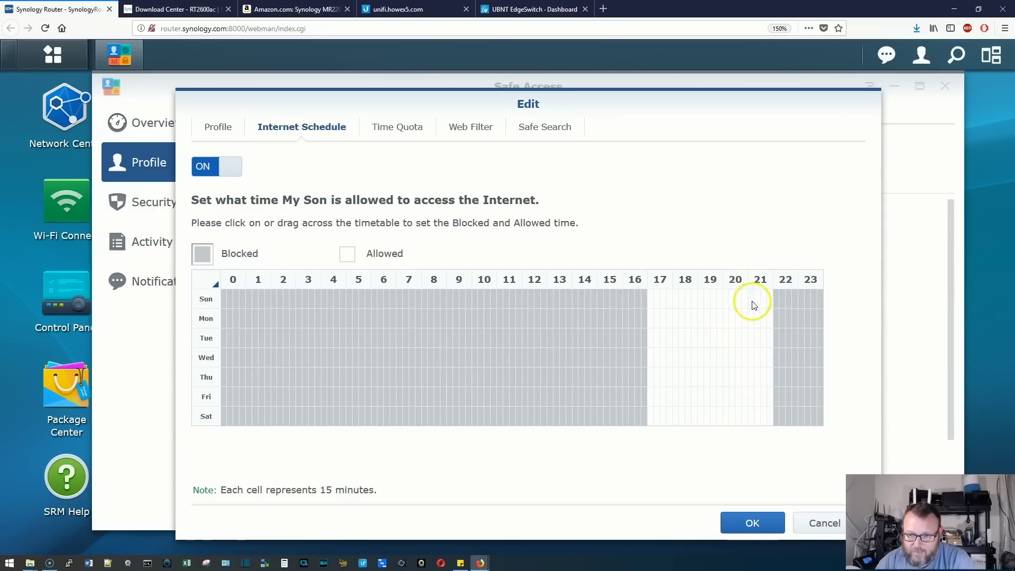
{"action": "left_click_drag", "start_coordinate": [752, 302], "coordinate": [766, 315]}
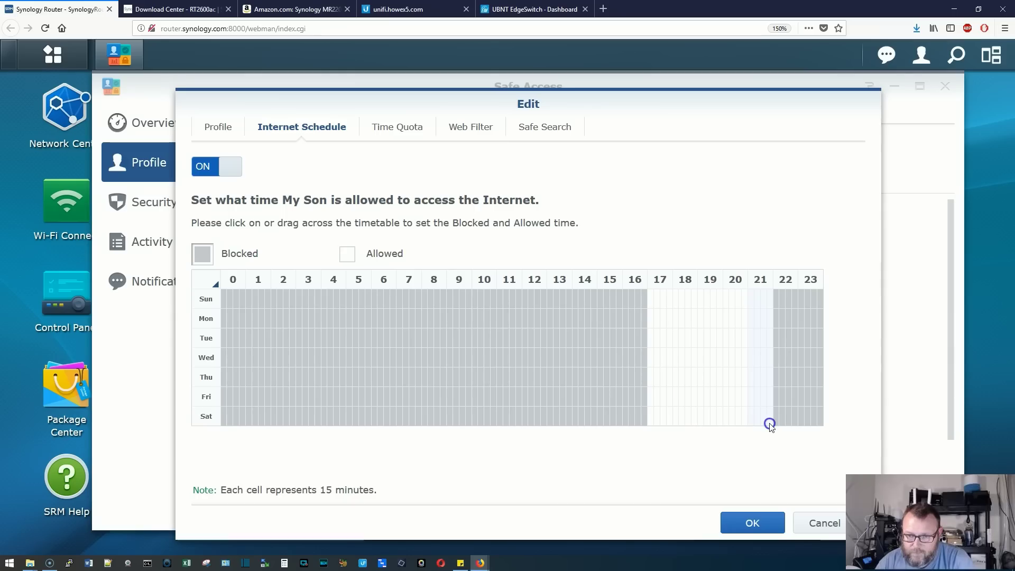
{"action": "left_click_drag", "start_coordinate": [769, 425], "coordinate": [770, 424]}
{"action": "left_click", "coordinate": [751, 522]}
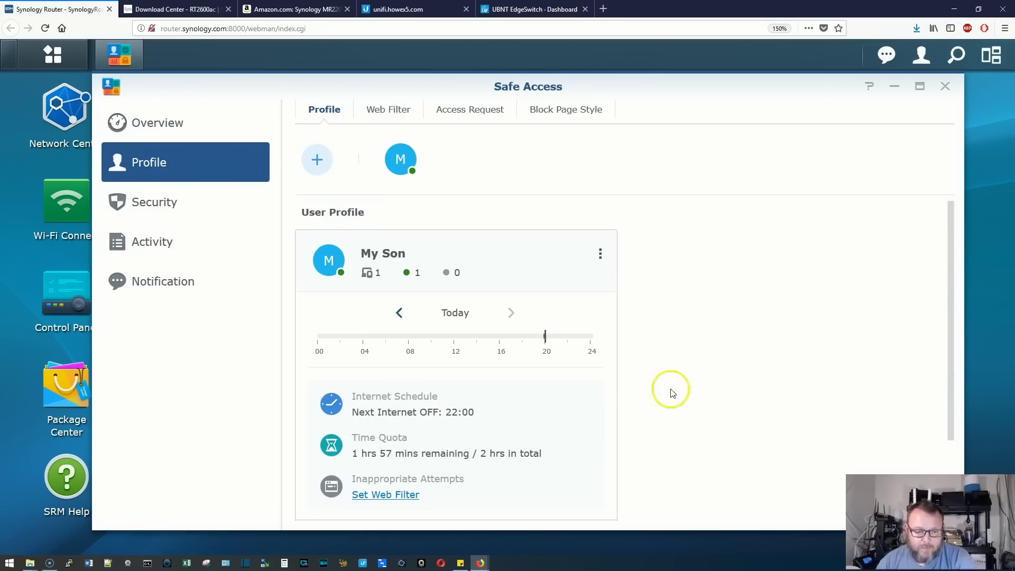
{"action": "scroll", "coordinate": [519, 414], "scroll_direction": "down", "scroll_amount": 1}
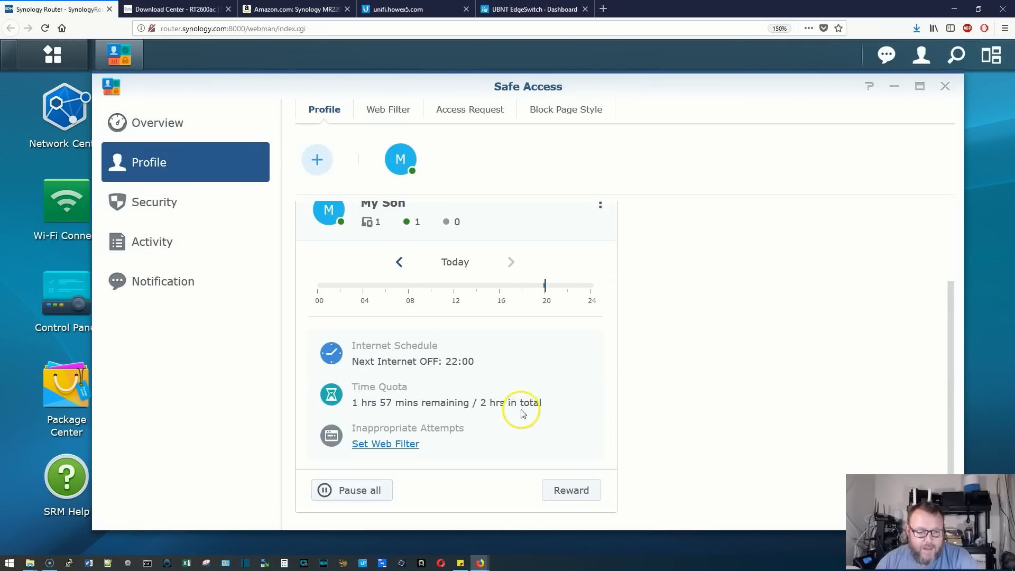
{"action": "scroll", "coordinate": [520, 413], "scroll_direction": "up", "scroll_amount": 1}
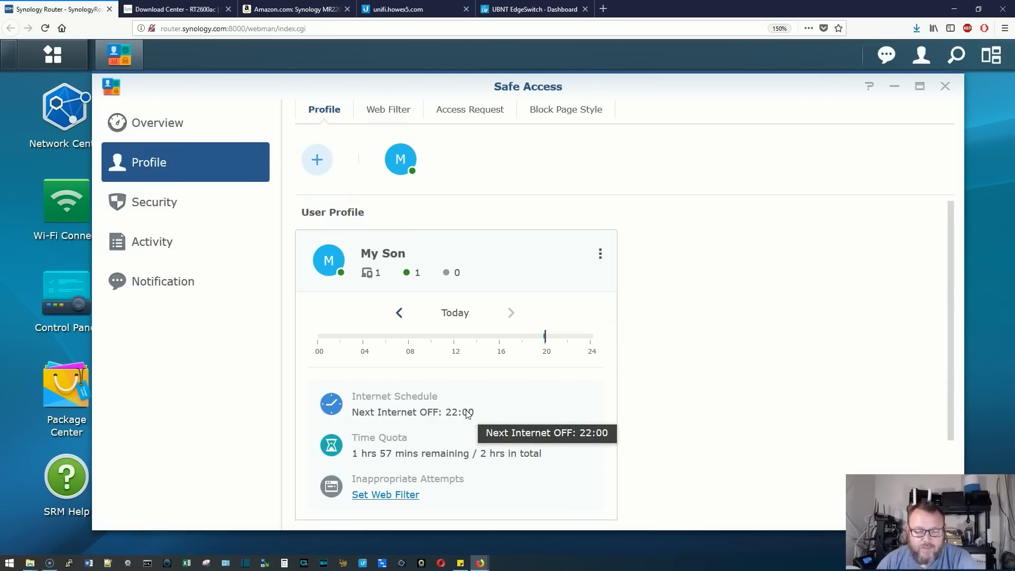
{"action": "scroll", "coordinate": [468, 414], "scroll_direction": "down", "scroll_amount": 1}
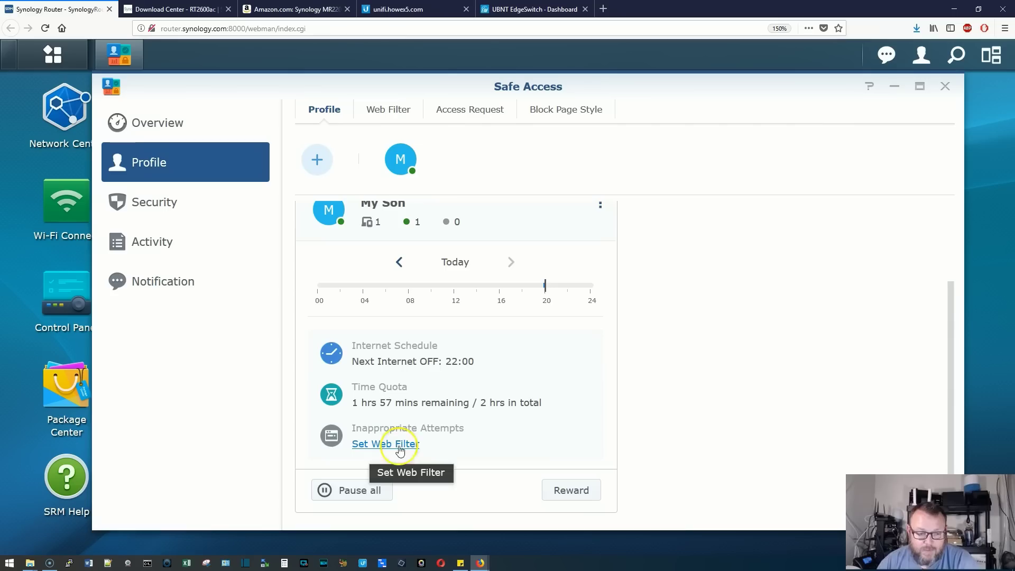
{"action": "scroll", "coordinate": [525, 430], "scroll_direction": "up", "scroll_amount": 1}
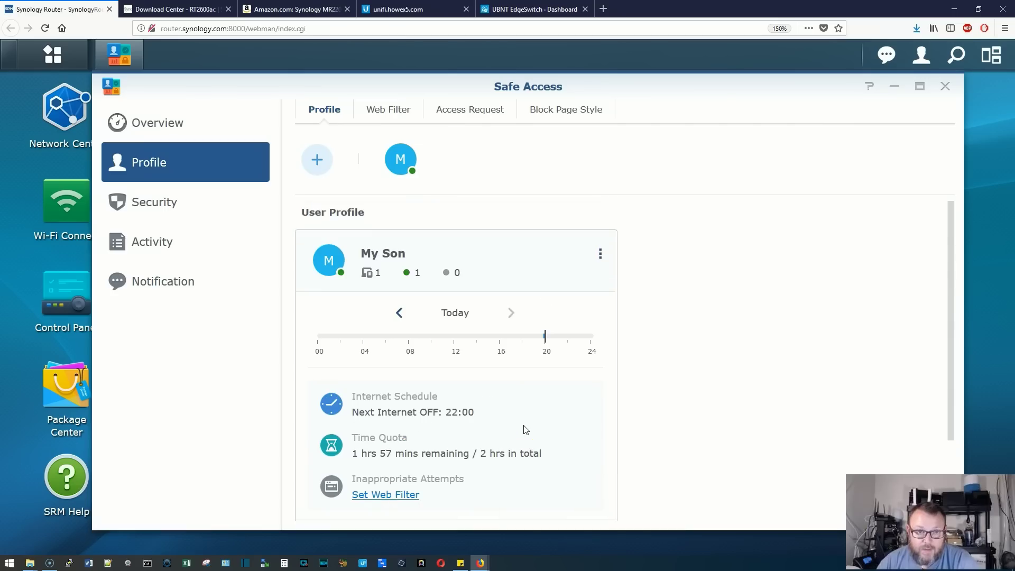
{"action": "scroll", "coordinate": [525, 430], "scroll_direction": "down", "scroll_amount": 1}
Turn on My Son's Web Filter and select the Child filter
{"action": "left_click", "coordinate": [386, 443]}
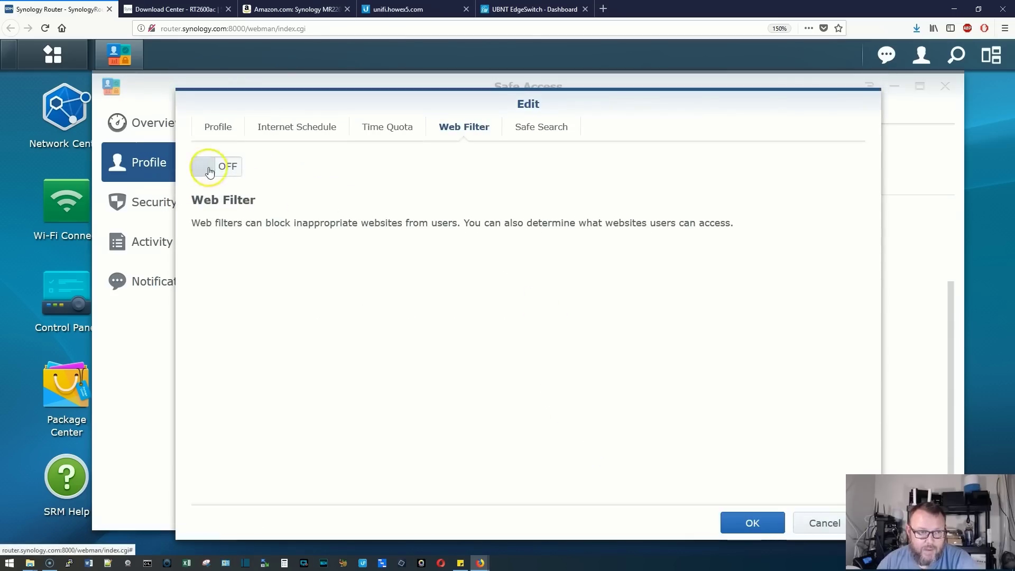
{"action": "left_click", "coordinate": [205, 167]}
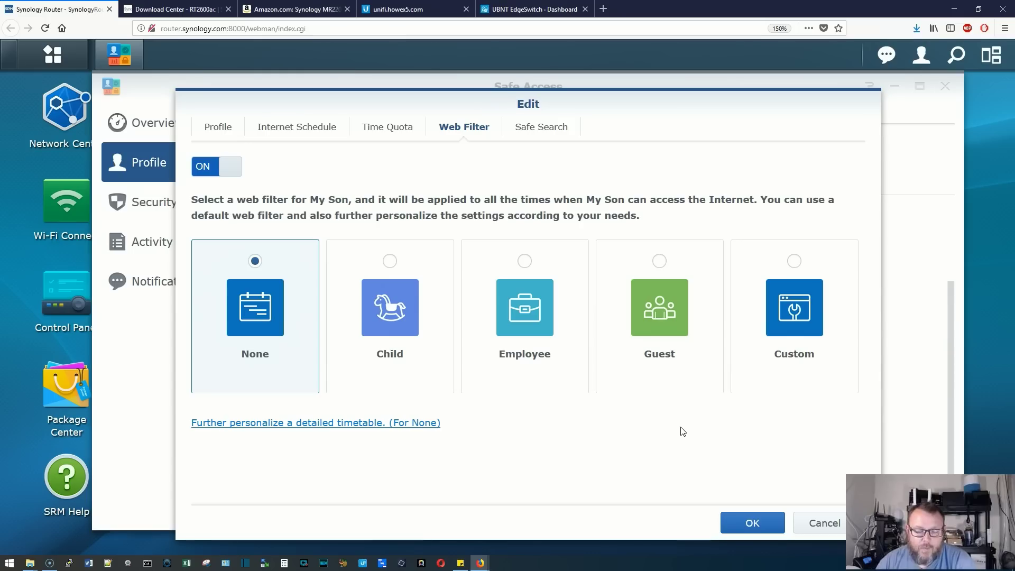
{"action": "left_click", "coordinate": [655, 300]}
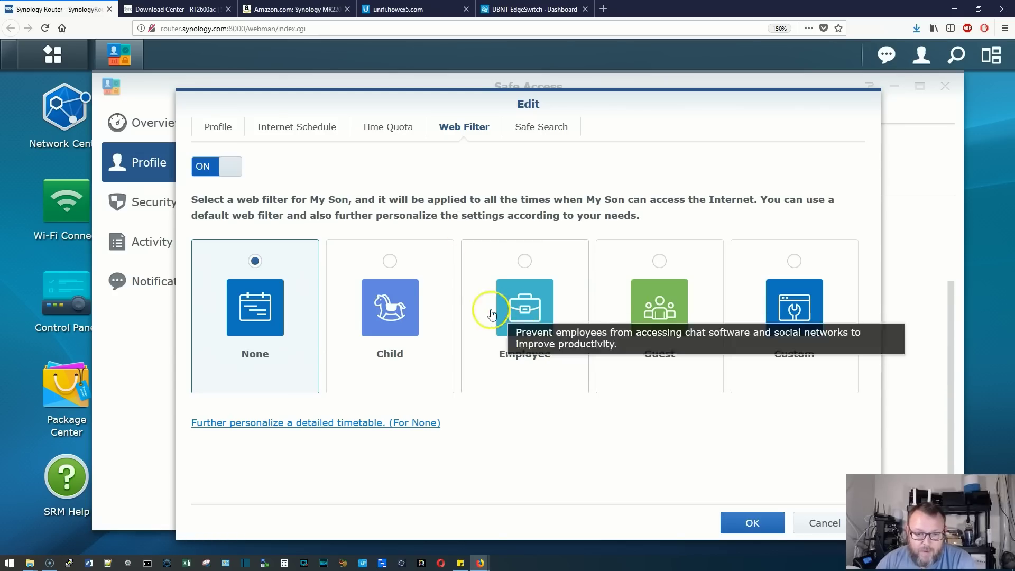
{"action": "left_click", "coordinate": [390, 270]}
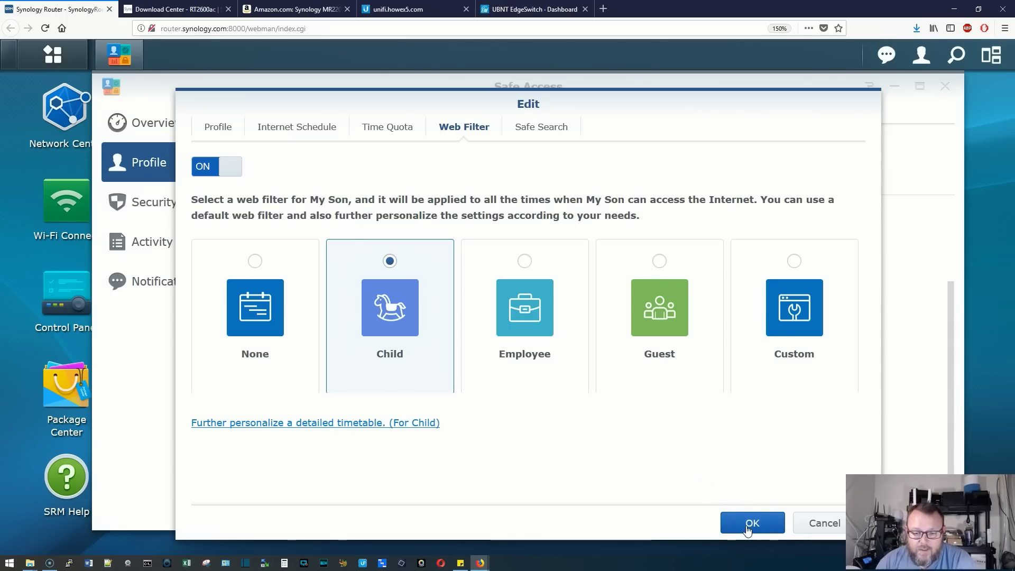
Enable Safe Search with YouTube excluded, then save the web filter settings
{"action": "left_click", "coordinate": [558, 128]}
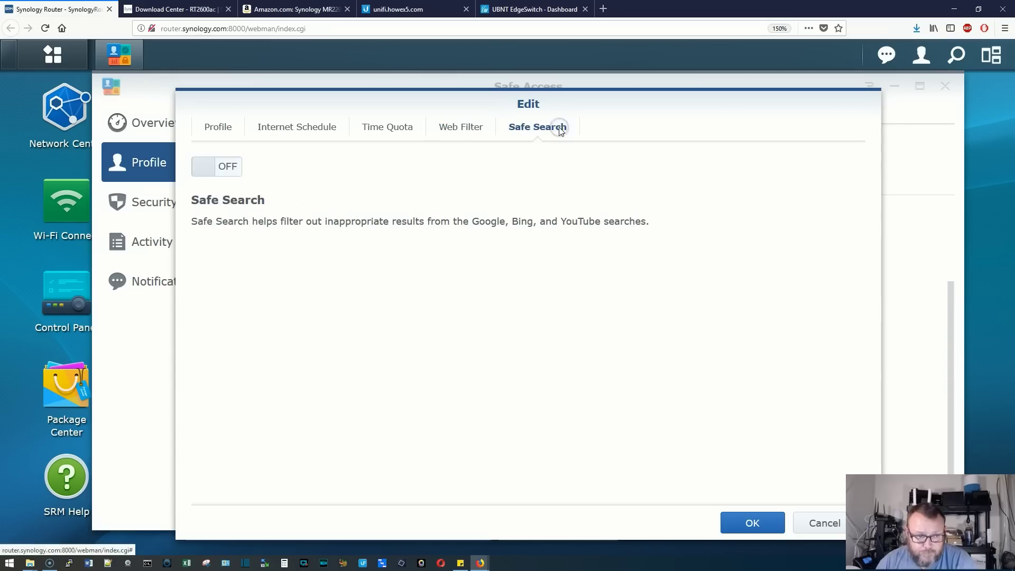
{"action": "left_click", "coordinate": [201, 174]}
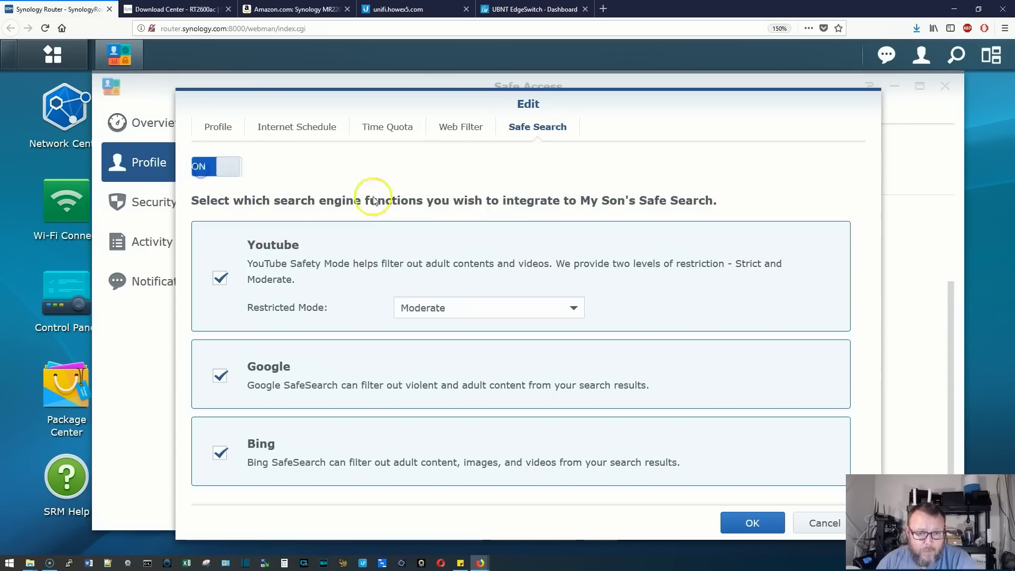
{"action": "left_click", "coordinate": [554, 319]}
{"action": "left_click", "coordinate": [552, 311]}
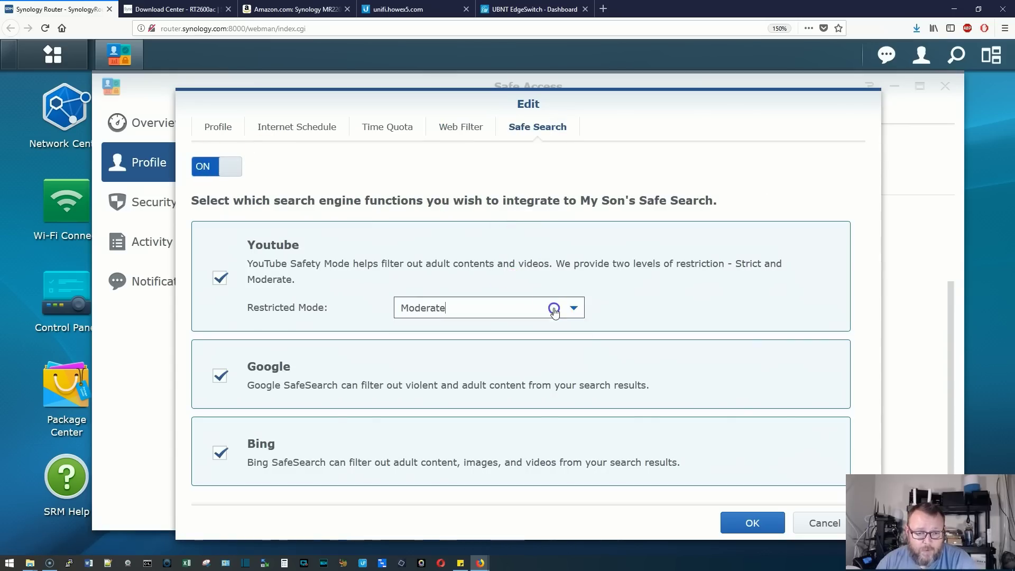
{"action": "left_click", "coordinate": [642, 289]}
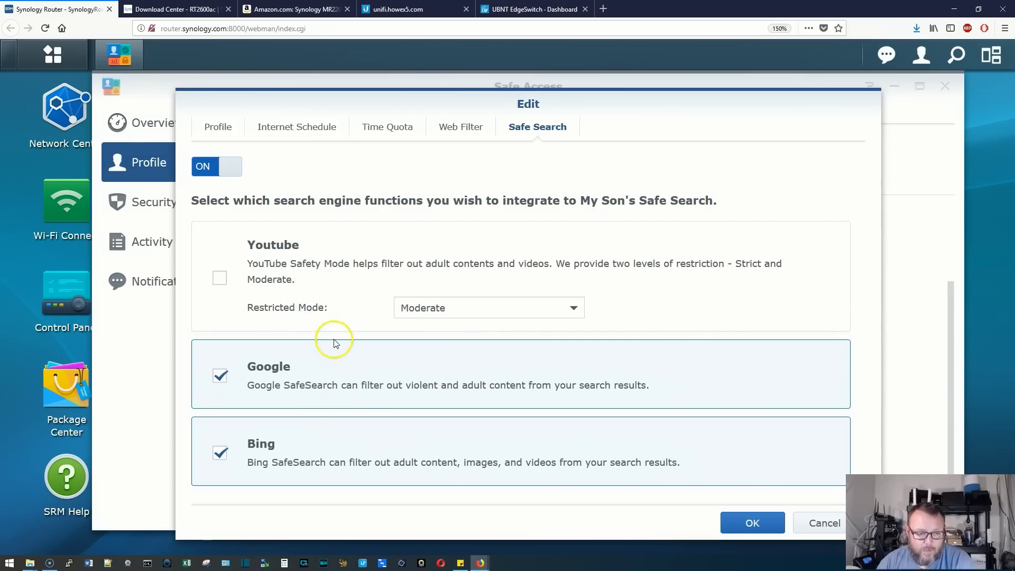
{"action": "left_click", "coordinate": [478, 129]}
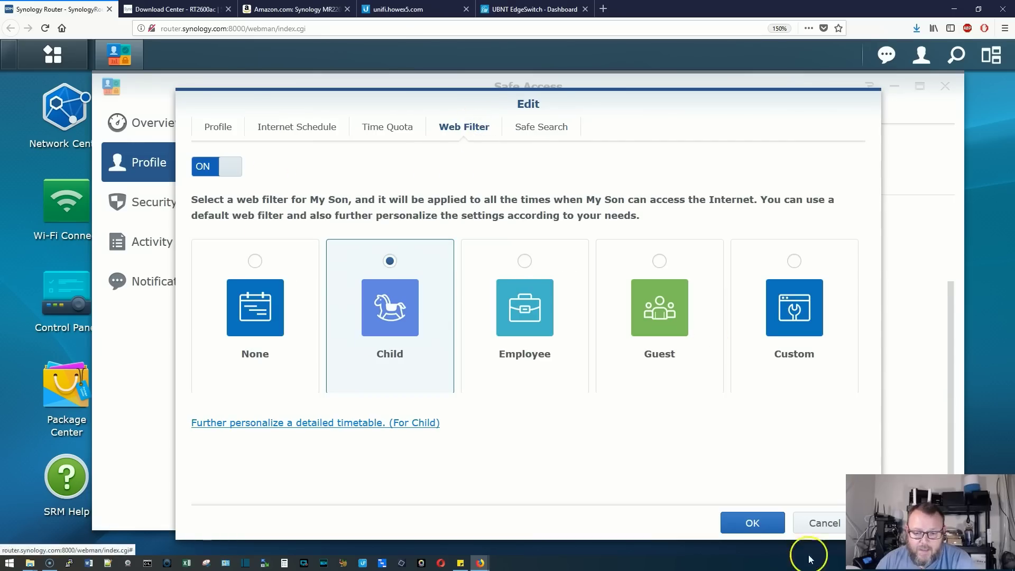
{"action": "left_click", "coordinate": [756, 524]}
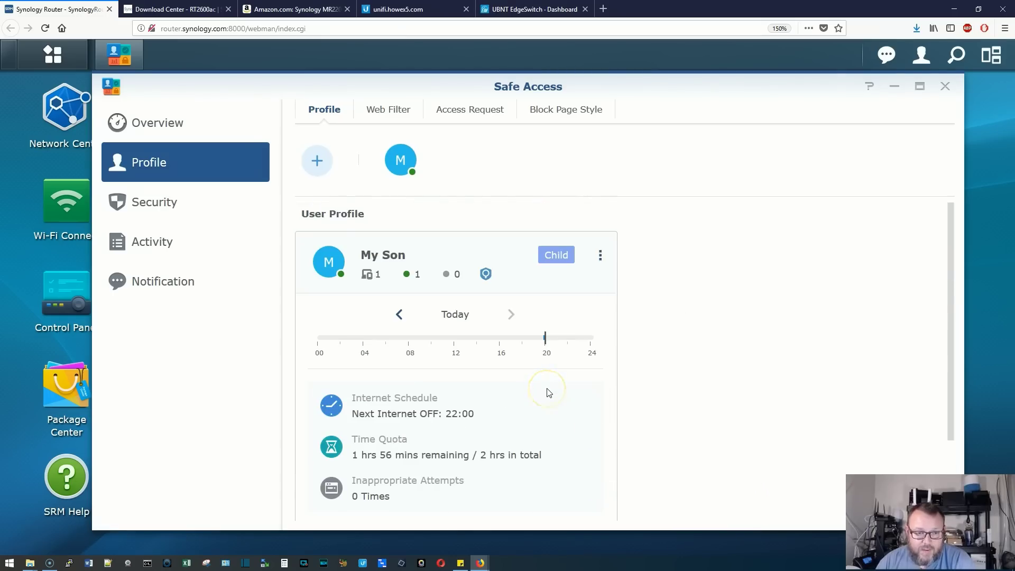
{"action": "scroll", "coordinate": [548, 393], "scroll_direction": "down", "scroll_amount": 2}
{"action": "scroll", "coordinate": [547, 393], "scroll_direction": "up", "scroll_amount": 2}
Open the Web Filter list of Child, Employee and Guest filters, then start and cancel a new red Block filter
{"action": "left_click", "coordinate": [560, 365]}
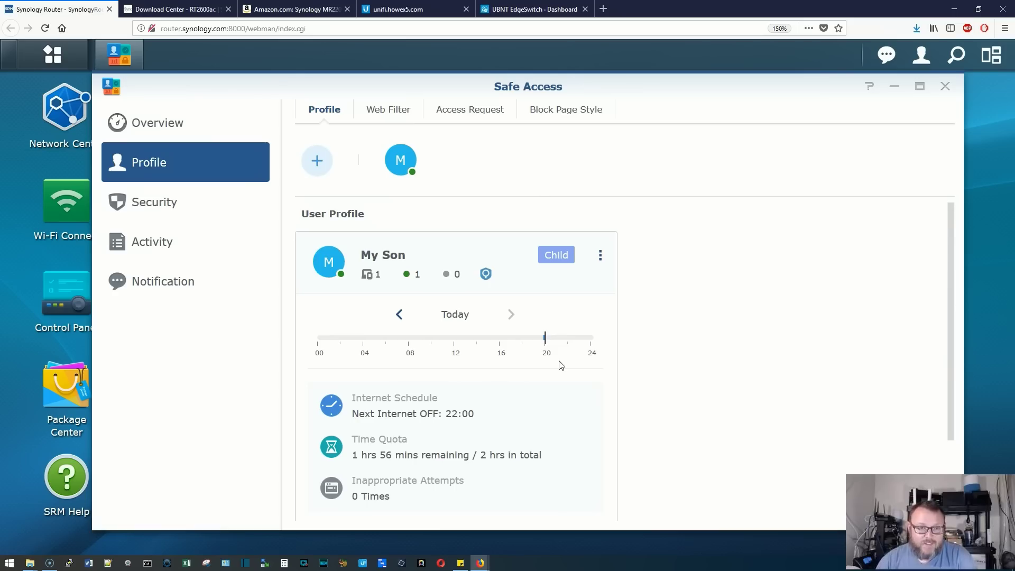
{"action": "left_click", "coordinate": [387, 113]}
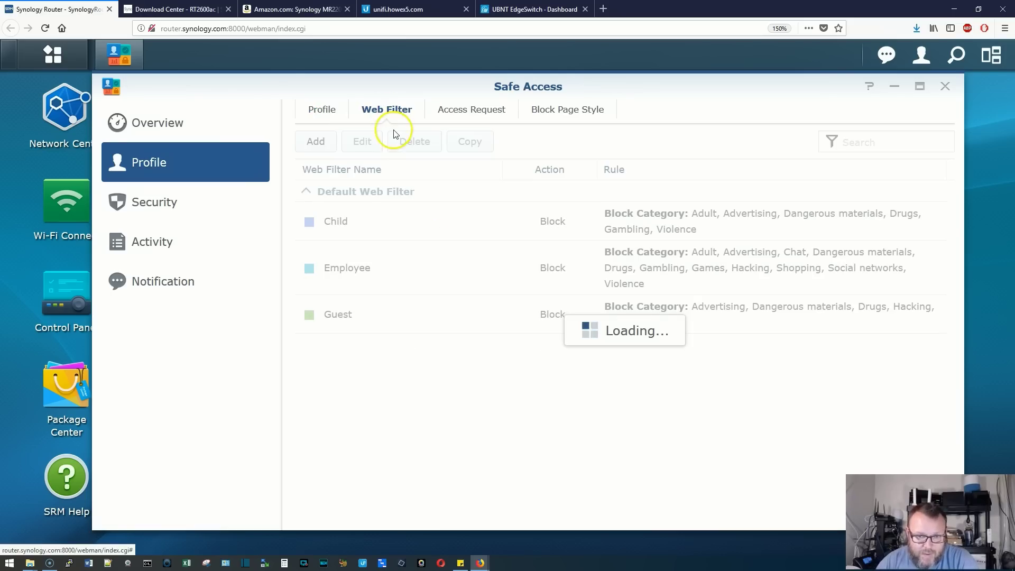
{"action": "left_click", "coordinate": [322, 144]}
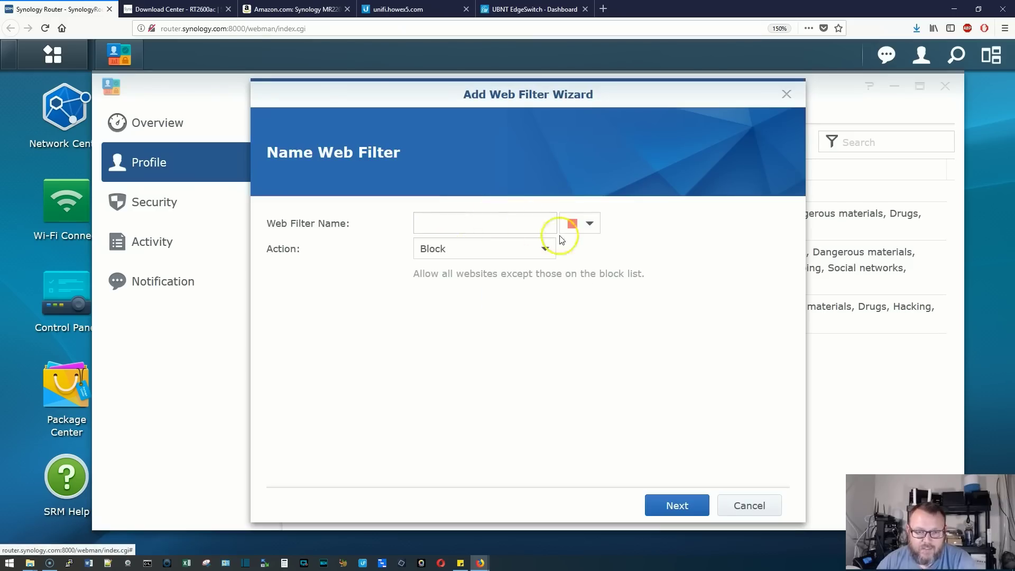
{"action": "left_click", "coordinate": [589, 224]}
{"action": "left_click", "coordinate": [650, 305]}
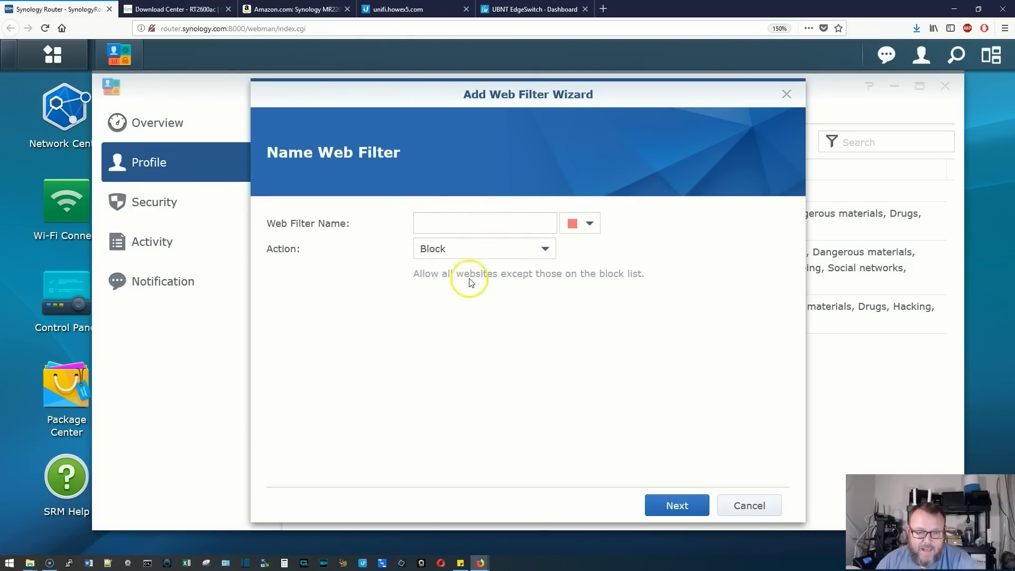
{"action": "left_click", "coordinate": [536, 250]}
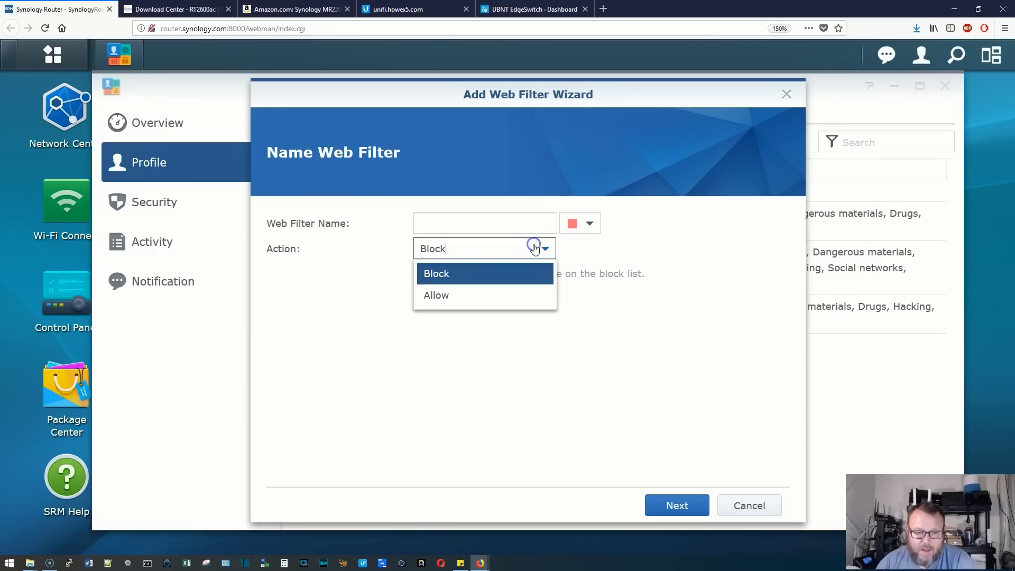
{"action": "left_click", "coordinate": [682, 243]}
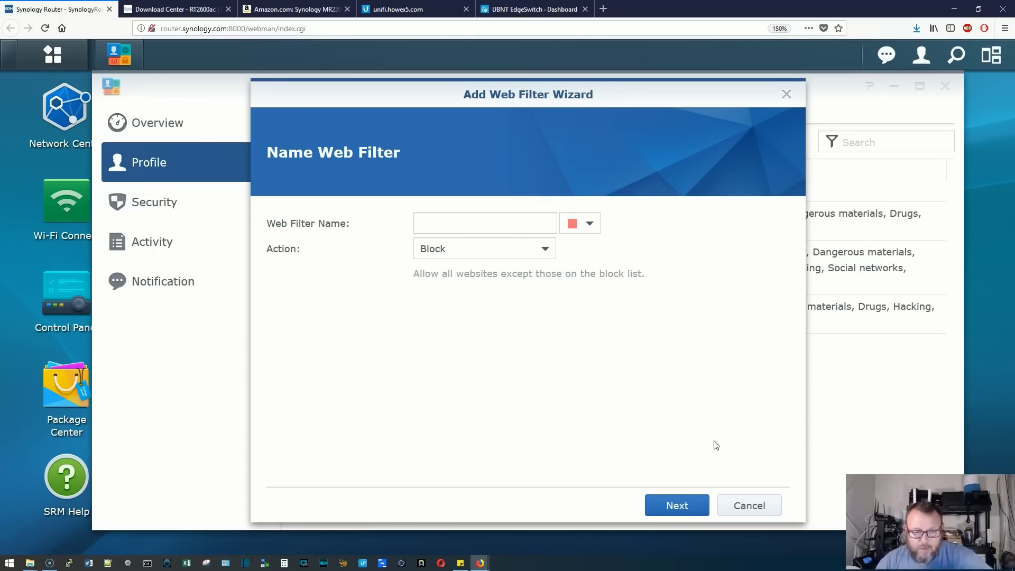
{"action": "left_click", "coordinate": [751, 511]}
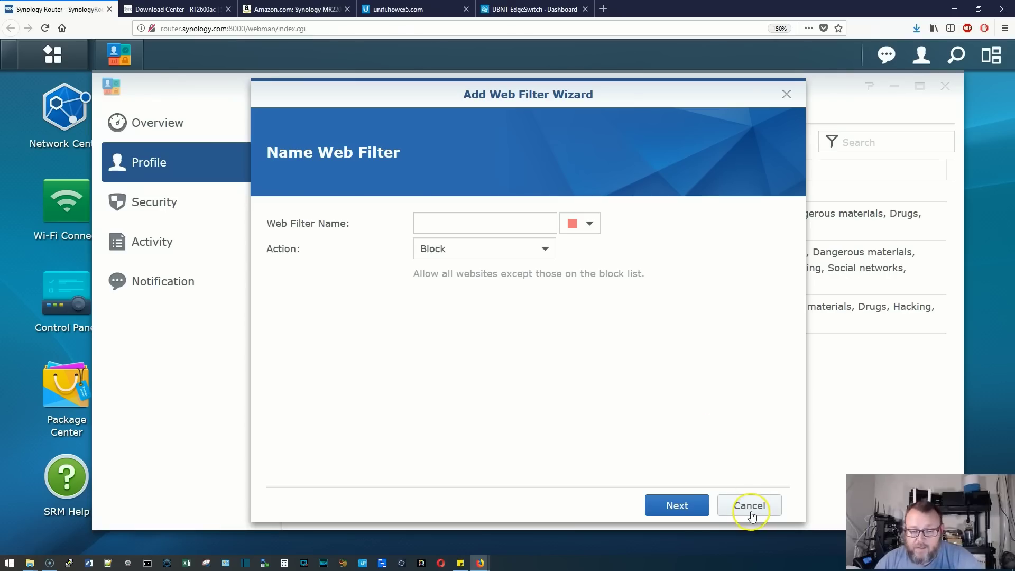
{"action": "left_click", "coordinate": [750, 508]}
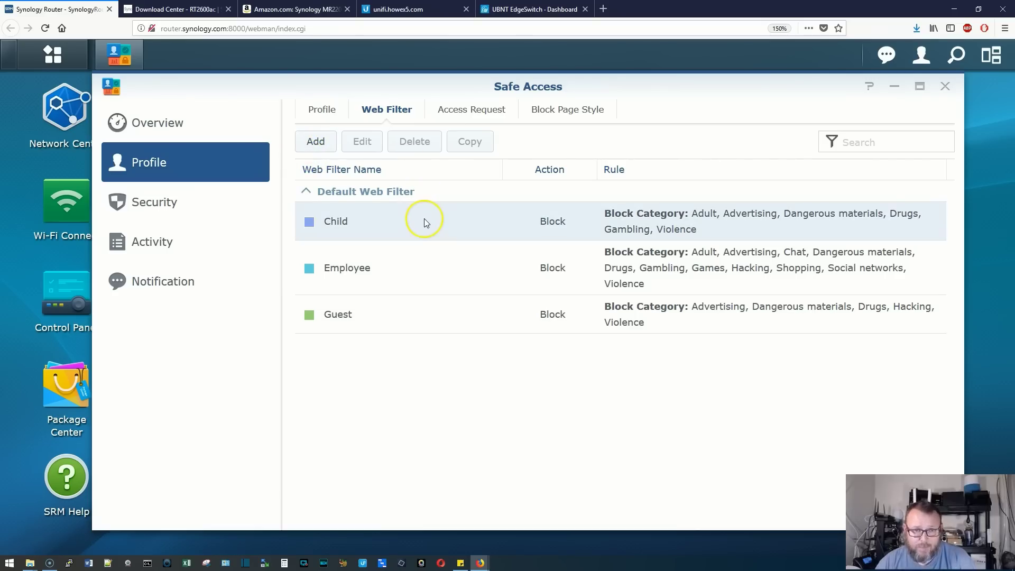
Look over the Access Request, Block Page Style and Security pages, then return to Profile
{"action": "left_click", "coordinate": [459, 111]}
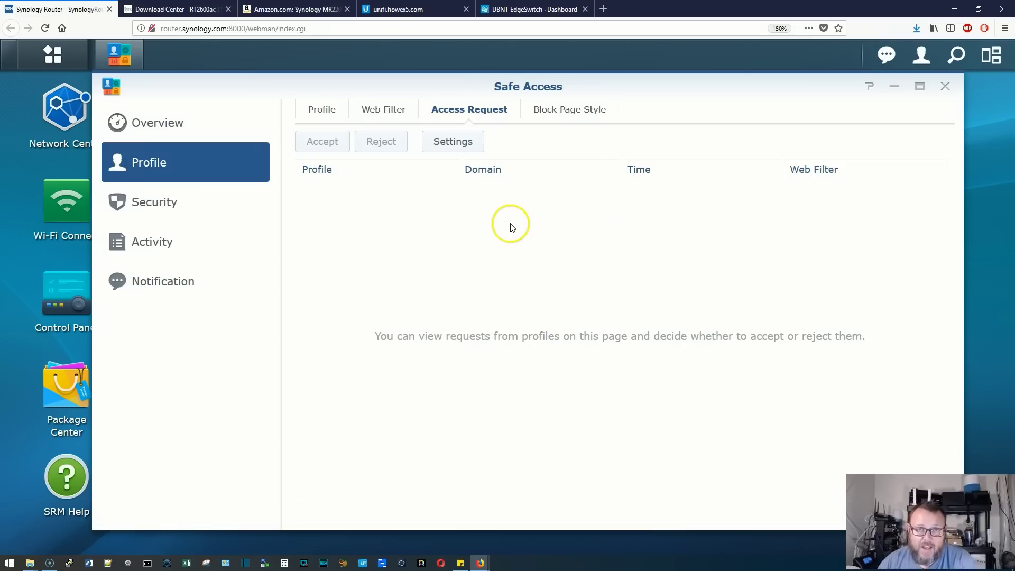
{"action": "left_click", "coordinate": [565, 108]}
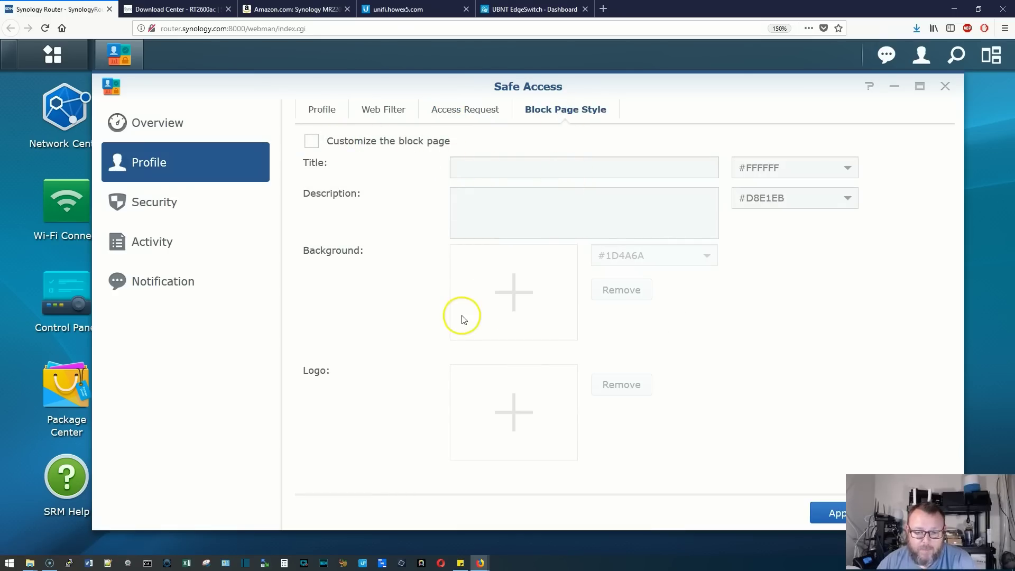
{"action": "left_click_drag", "start_coordinate": [628, 84], "coordinate": [567, 81]}
{"action": "left_click", "coordinate": [116, 204]}
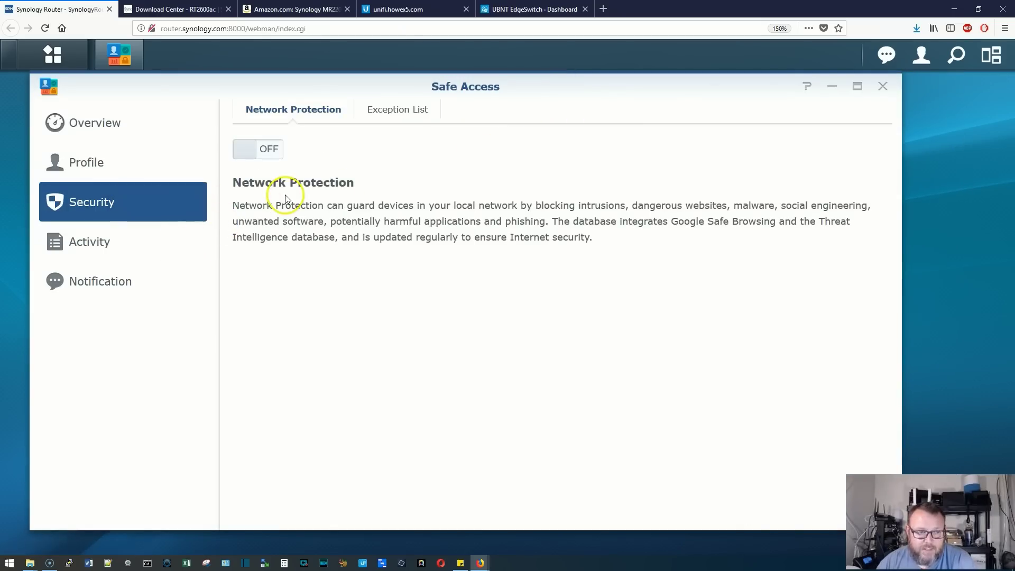
{"action": "left_click", "coordinate": [109, 169]}
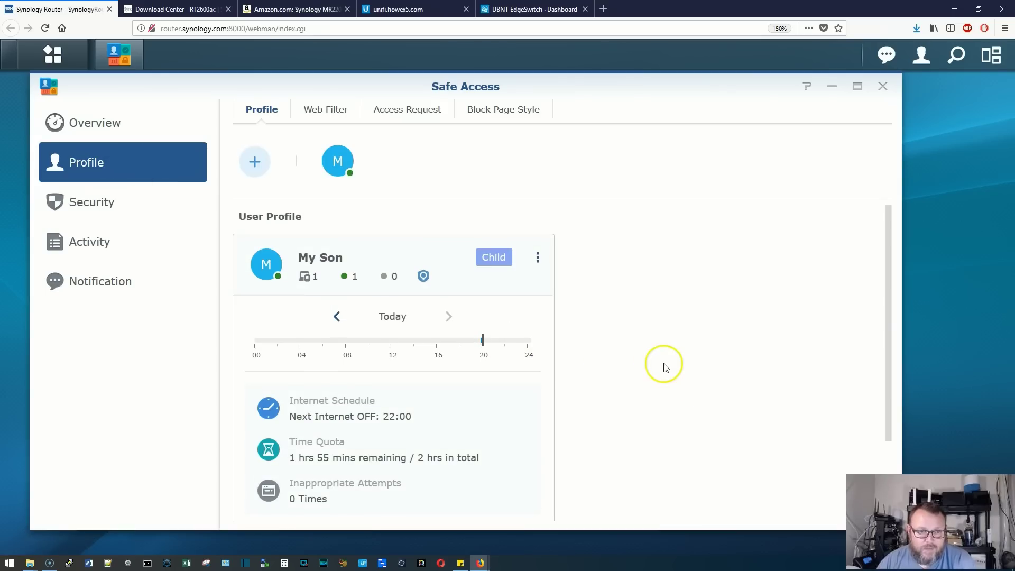
{"action": "scroll", "coordinate": [663, 365], "scroll_direction": "down", "scroll_amount": 1}
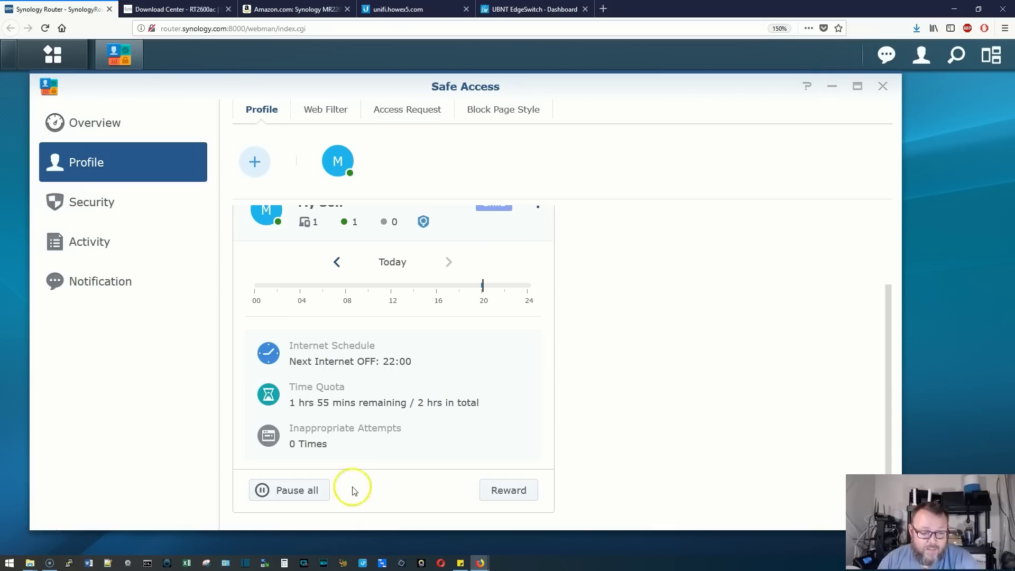
{"action": "left_click", "coordinate": [312, 496]}
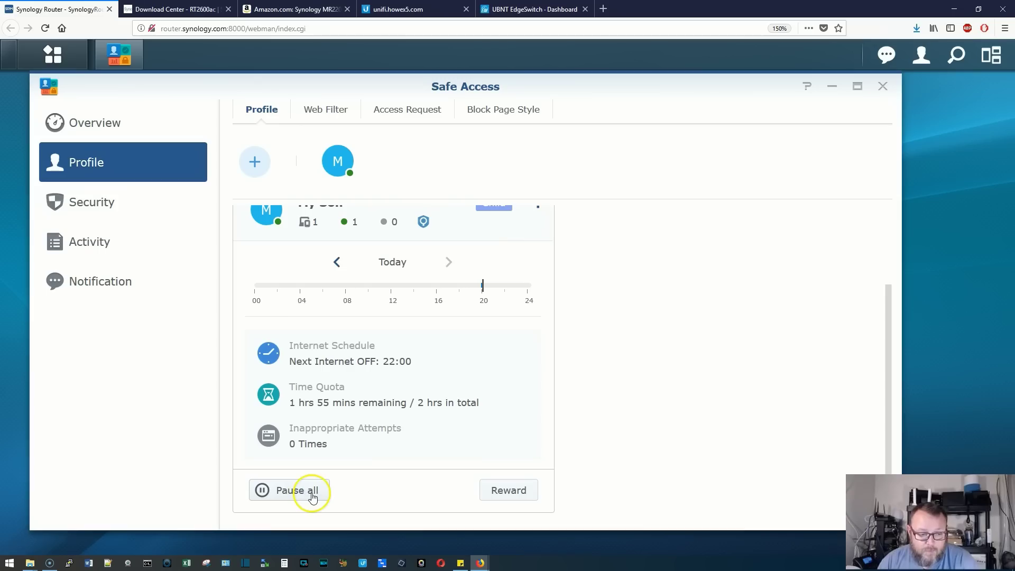
{"action": "left_click", "coordinate": [509, 492]}
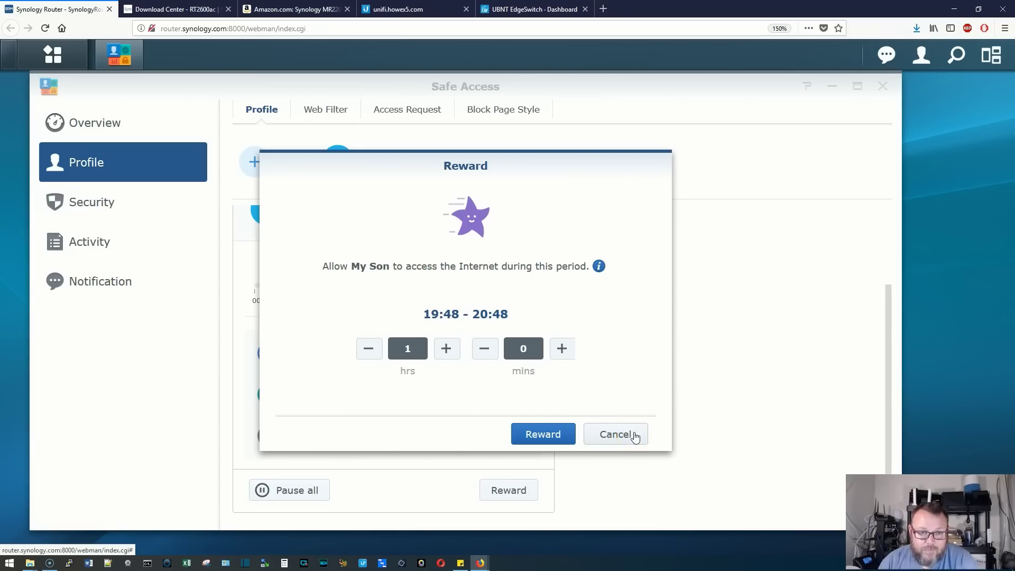
{"action": "left_click", "coordinate": [634, 435]}
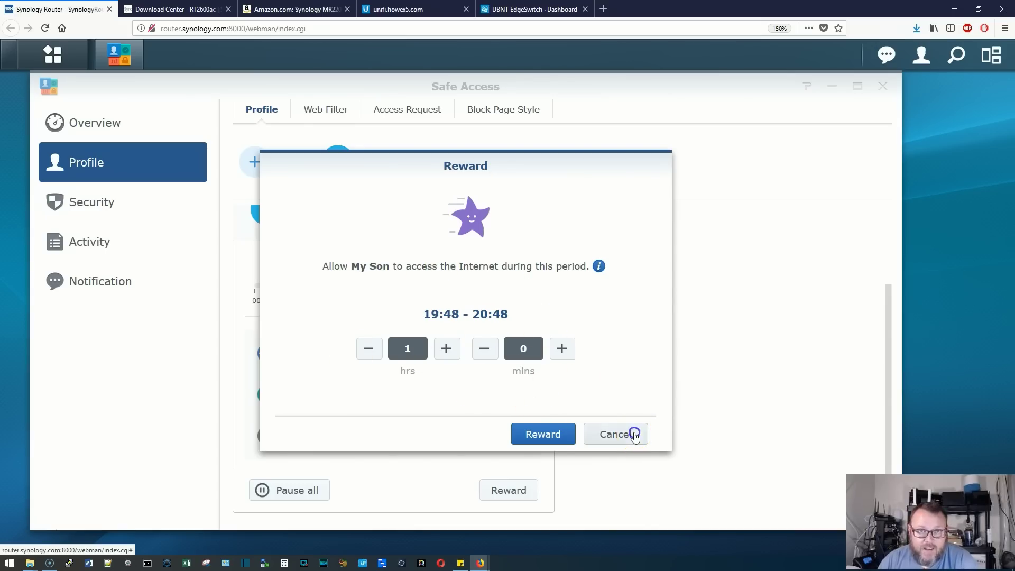
{"action": "left_click", "coordinate": [321, 489]}
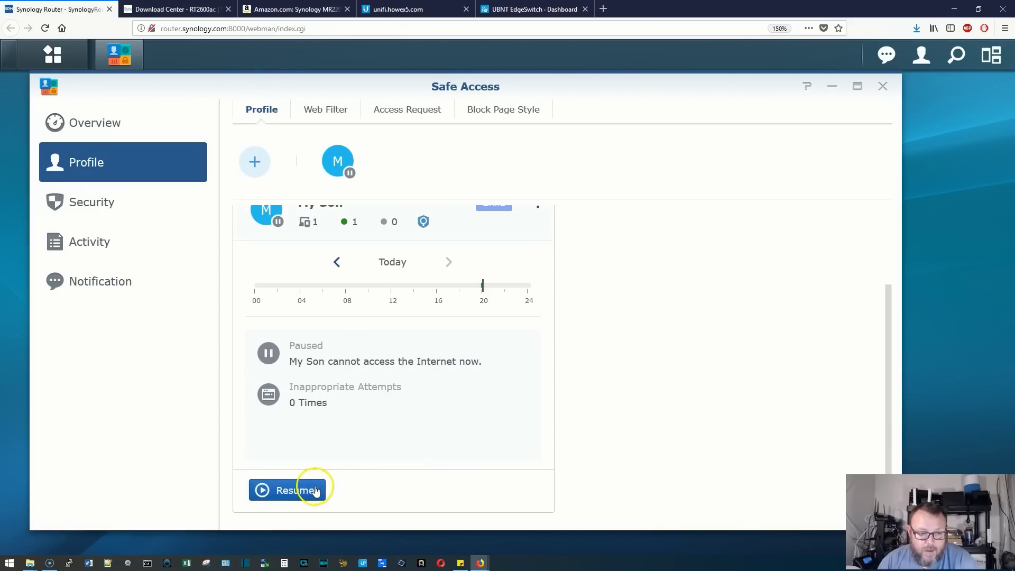
{"action": "left_click", "coordinate": [312, 495]}
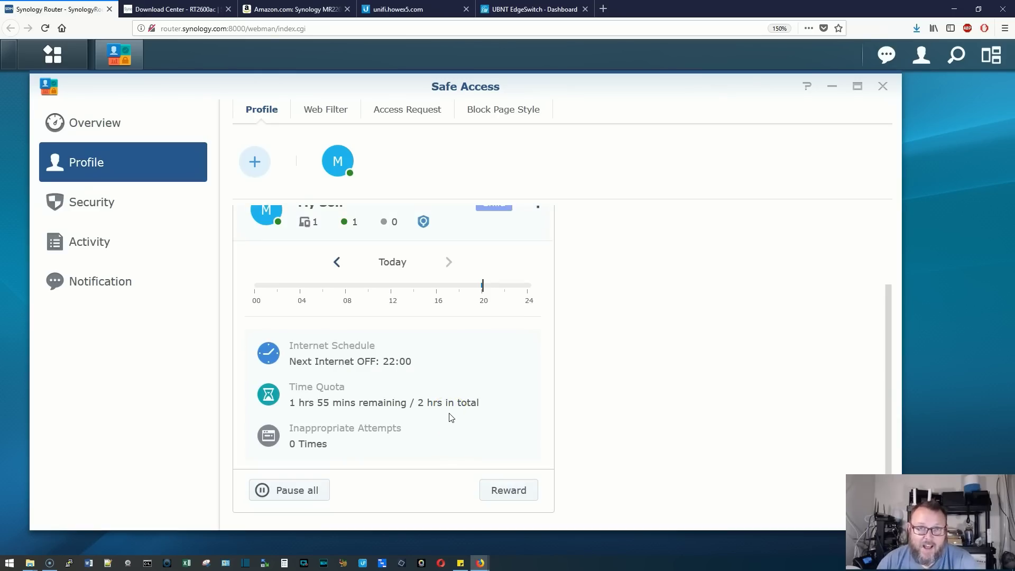
{"action": "scroll", "coordinate": [451, 419], "scroll_direction": "up", "scroll_amount": 2}
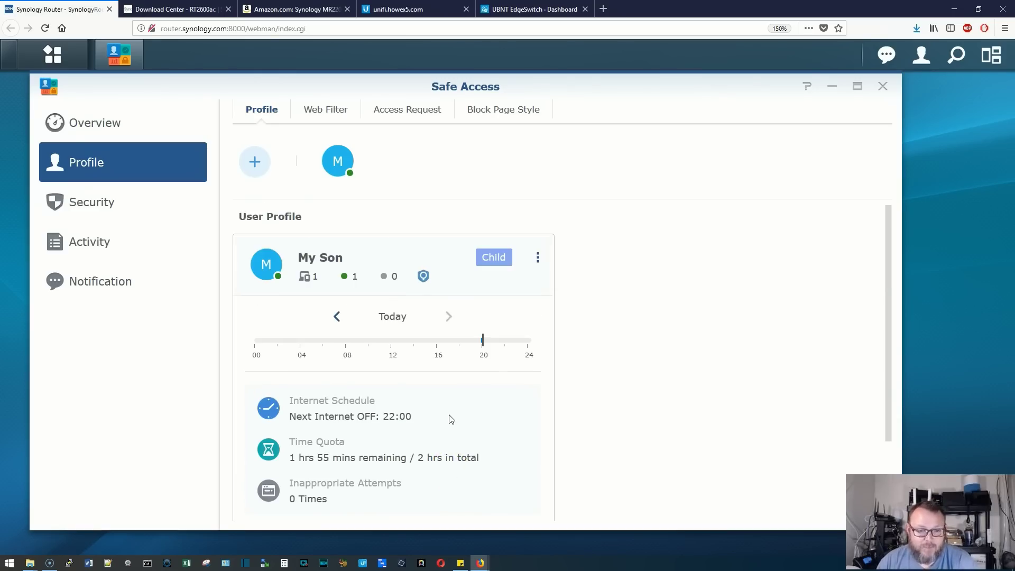
{"action": "scroll", "coordinate": [451, 420], "scroll_direction": "down", "scroll_amount": 2}
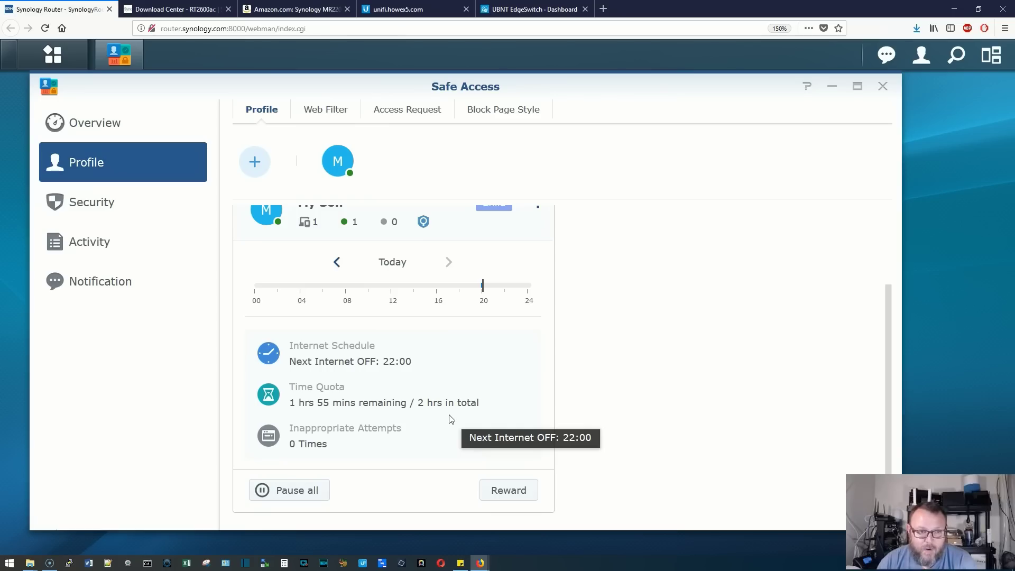
{"action": "scroll", "coordinate": [451, 419], "scroll_direction": "up", "scroll_amount": 2}
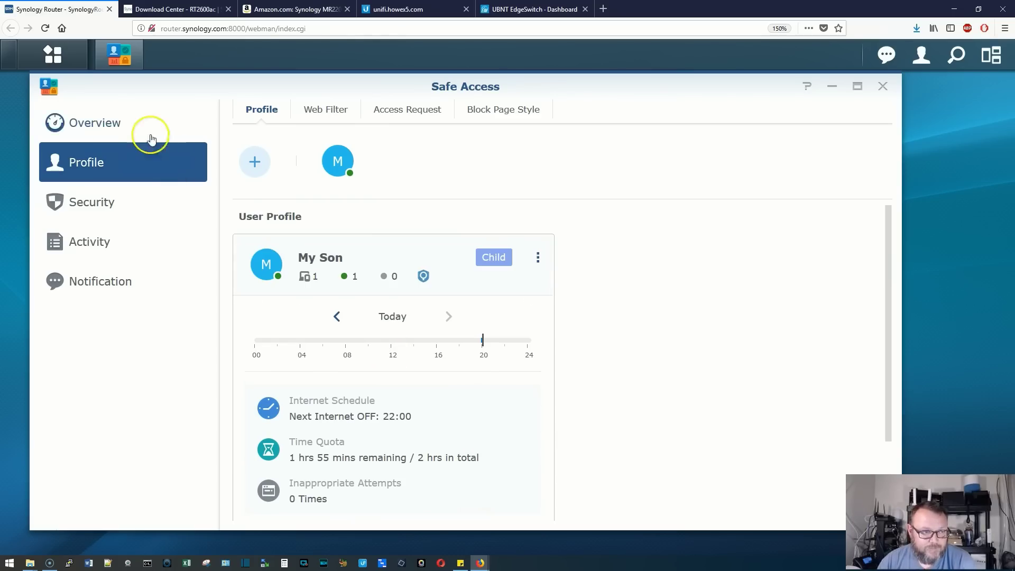
Switch Network Protection on under Safe Access Security, then view the empty Activity log
{"action": "left_click", "coordinate": [109, 123]}
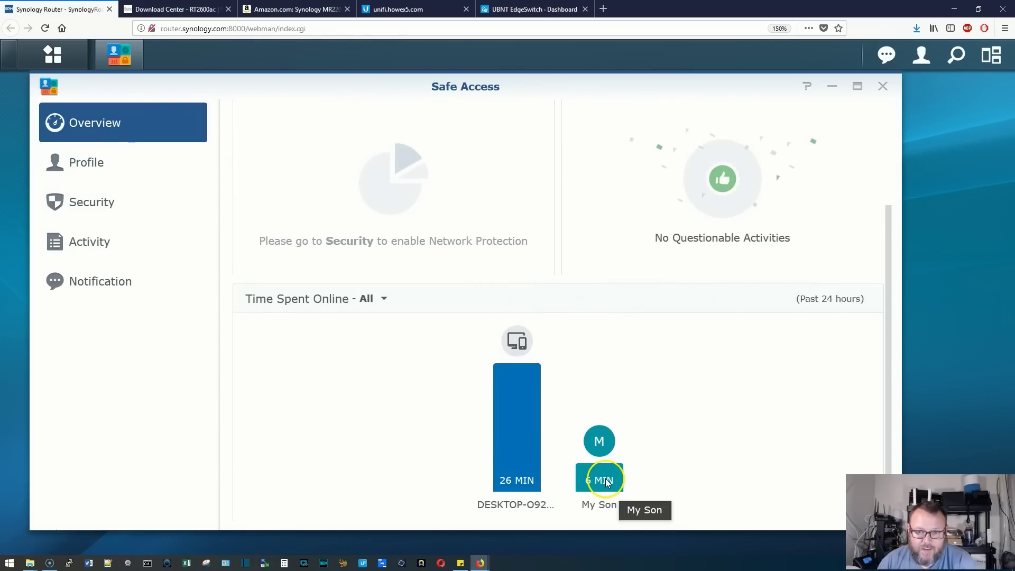
{"action": "scroll", "coordinate": [696, 390], "scroll_direction": "up", "scroll_amount": 3}
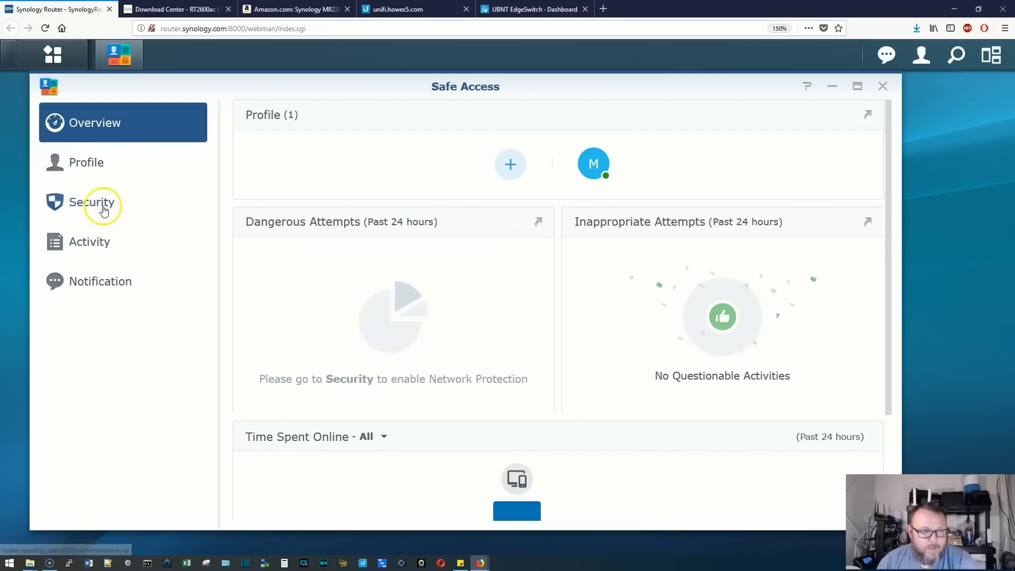
{"action": "left_click", "coordinate": [104, 210]}
{"action": "left_click", "coordinate": [246, 151]}
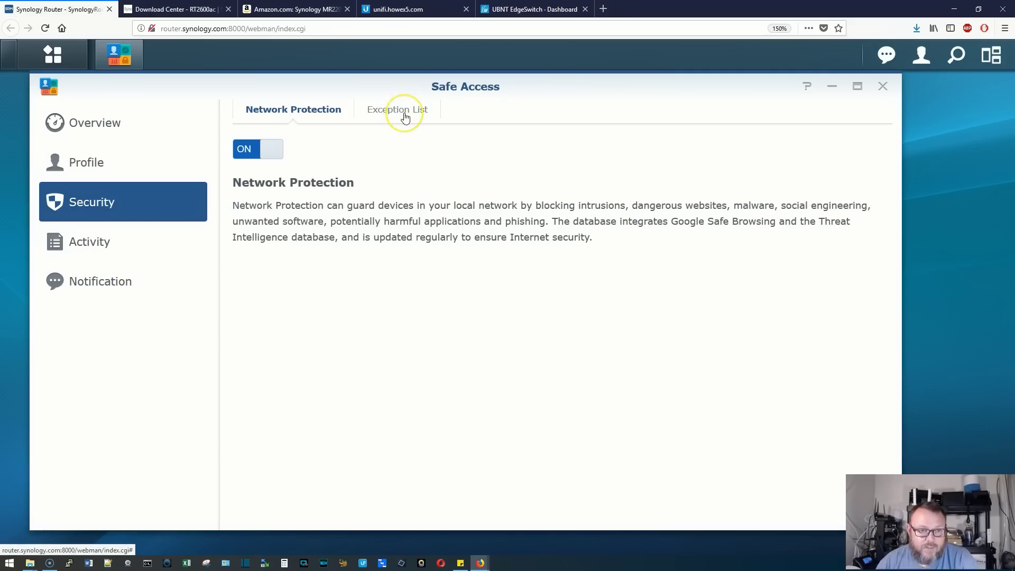
{"action": "left_click", "coordinate": [86, 247]}
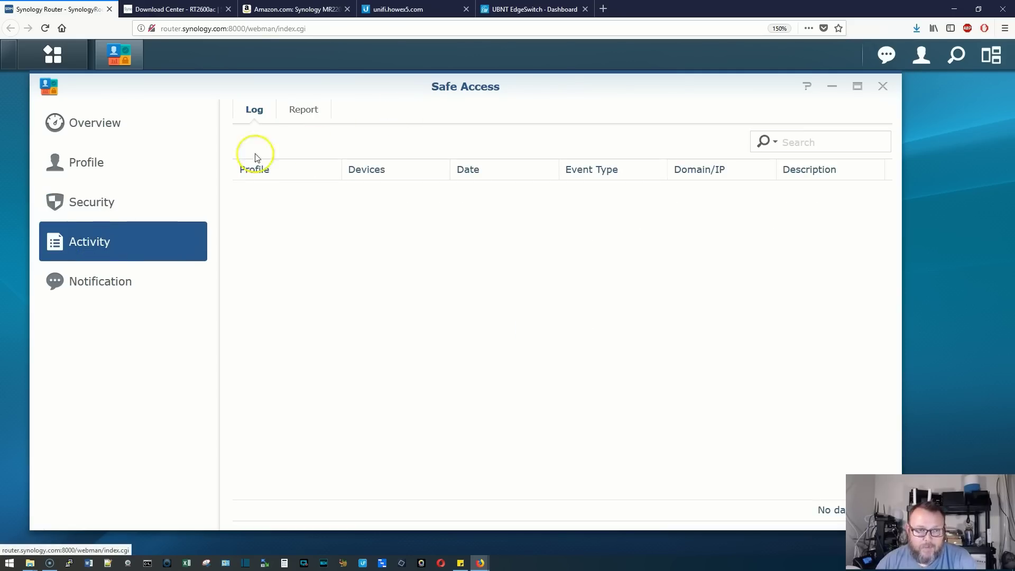
Review the Safe Access activity reports, activity log and notification settings
{"action": "left_click", "coordinate": [315, 109]}
{"action": "left_click", "coordinate": [255, 112]}
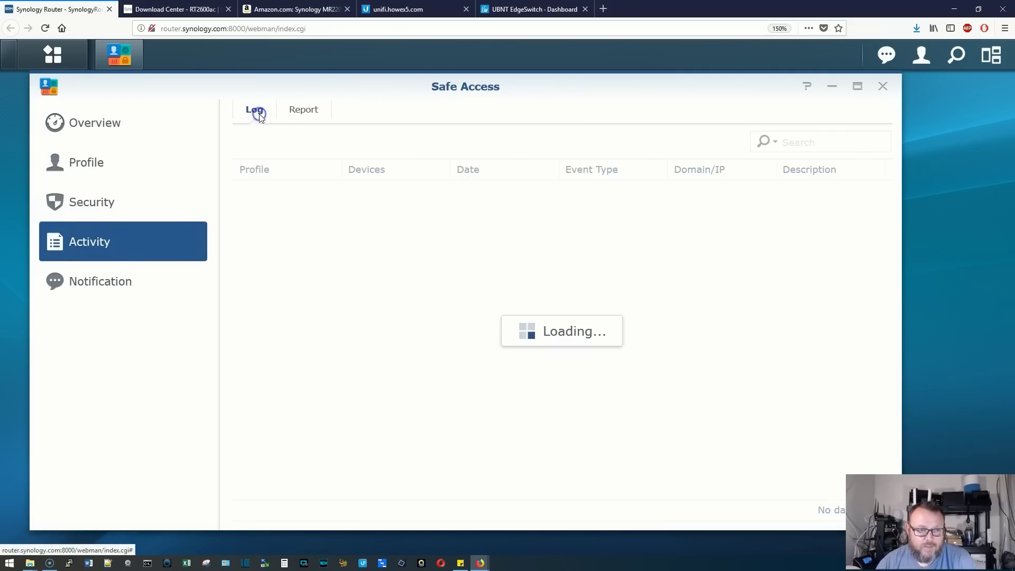
{"action": "left_click", "coordinate": [103, 289]}
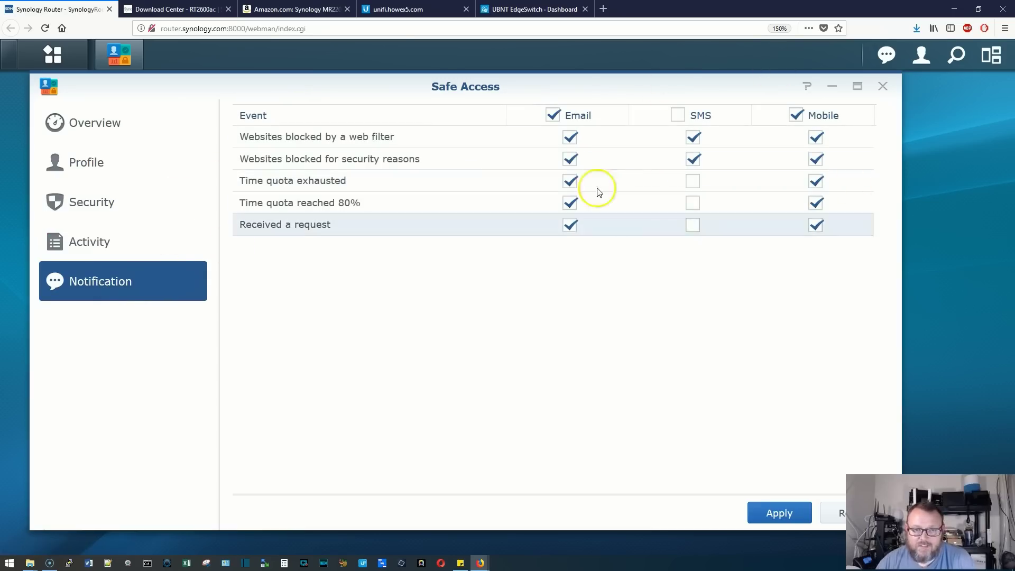
Check the Safe Access overview once more and close the Safe Access window
{"action": "left_click", "coordinate": [94, 125]}
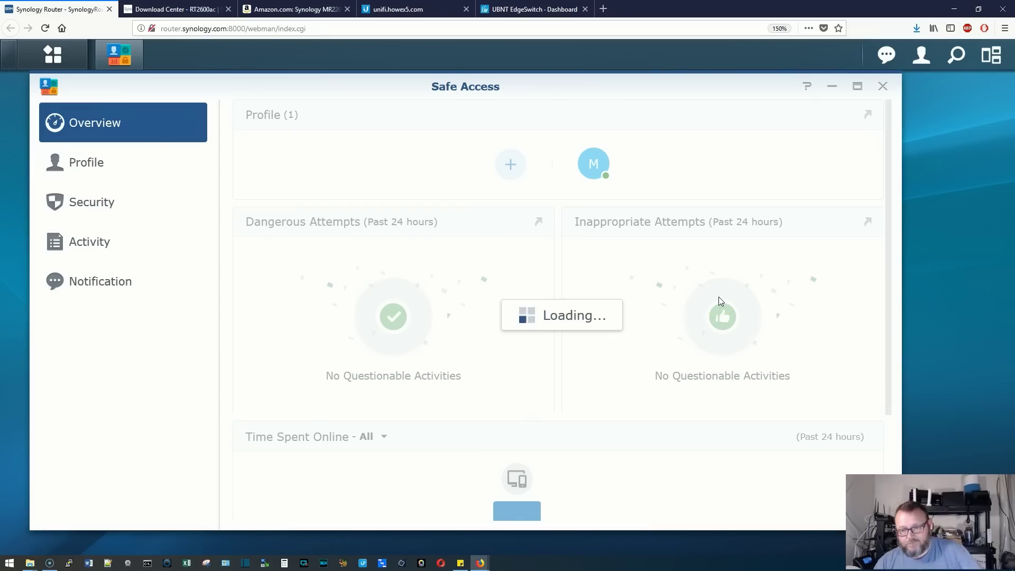
{"action": "scroll", "coordinate": [719, 297], "scroll_direction": "down", "scroll_amount": 3}
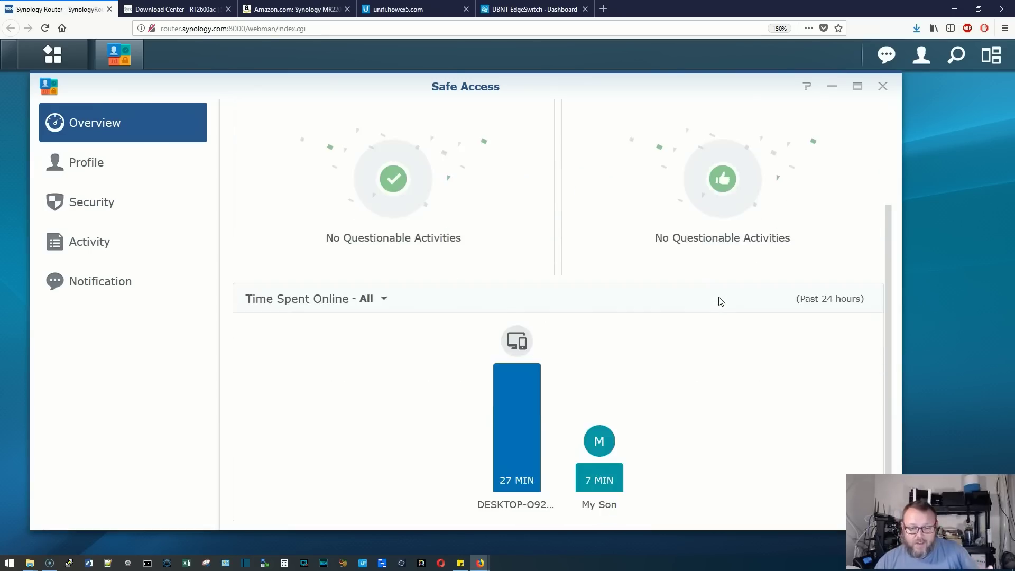
{"action": "scroll", "coordinate": [719, 301], "scroll_direction": "up", "scroll_amount": 3}
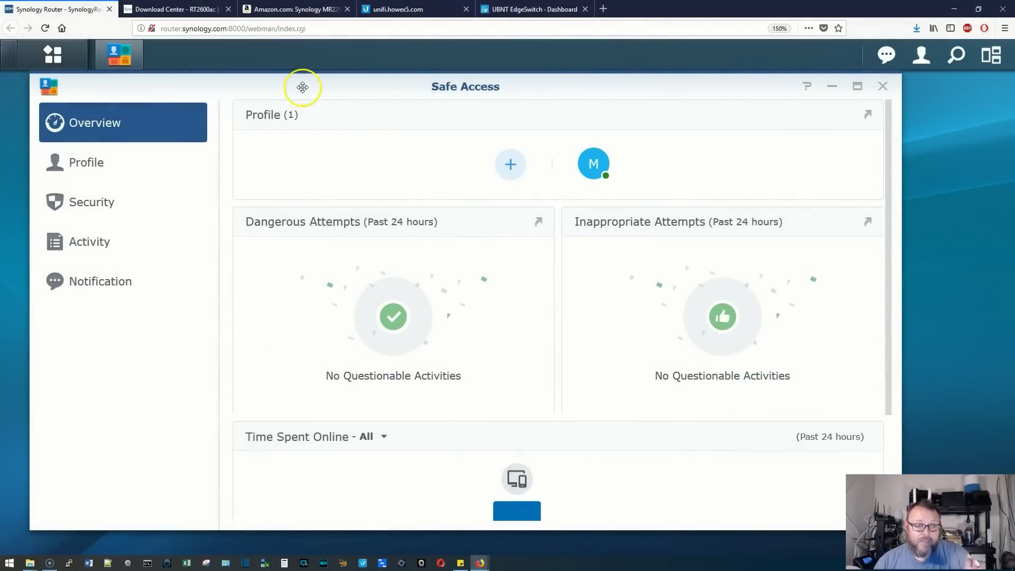
{"action": "left_click", "coordinate": [883, 87]}
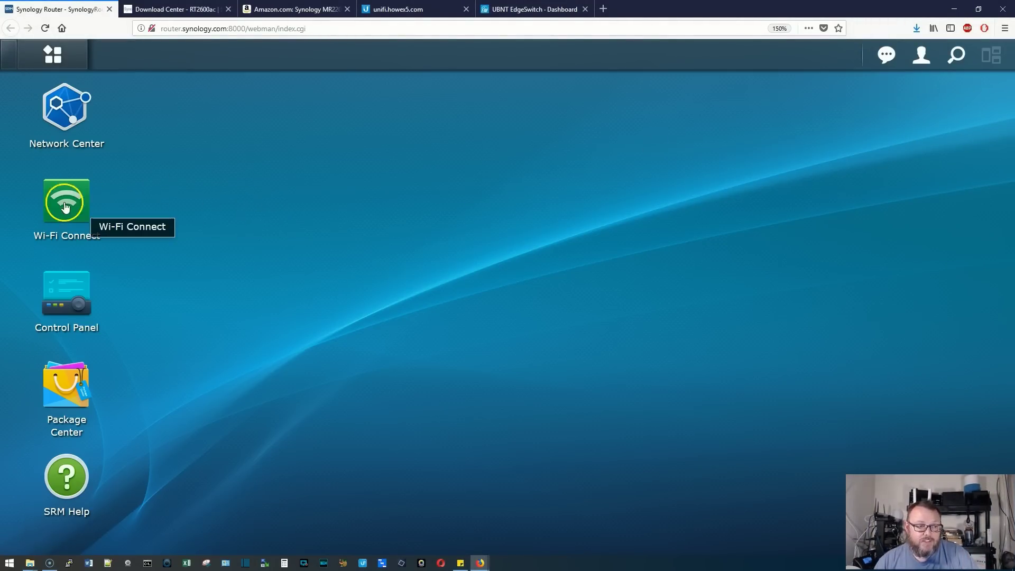
Show the front view of the Synology MR2200ac router on its Amazon product page
{"action": "left_click", "coordinate": [294, 10]}
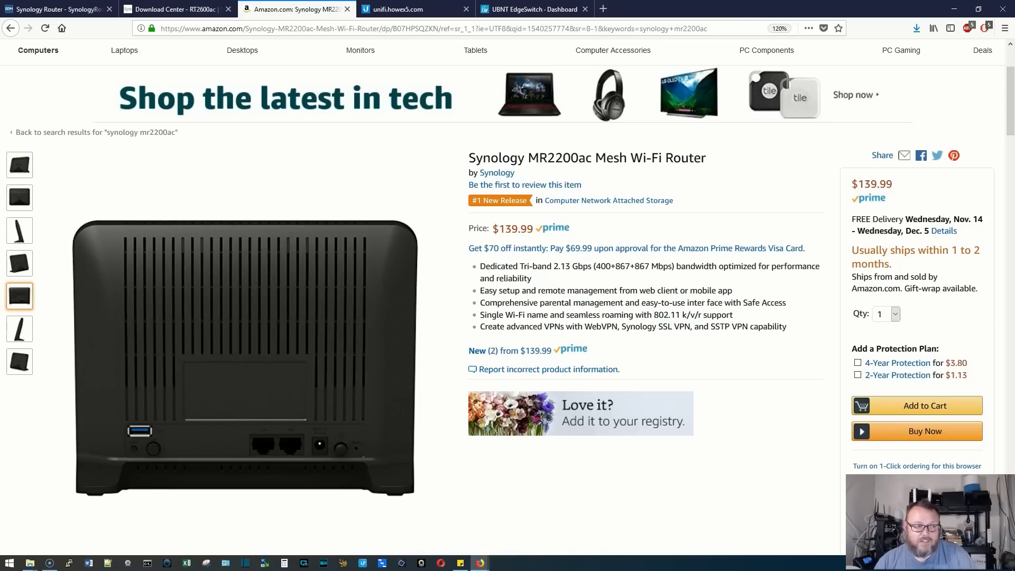
{"action": "mouse_move", "coordinate": [15, 163]}
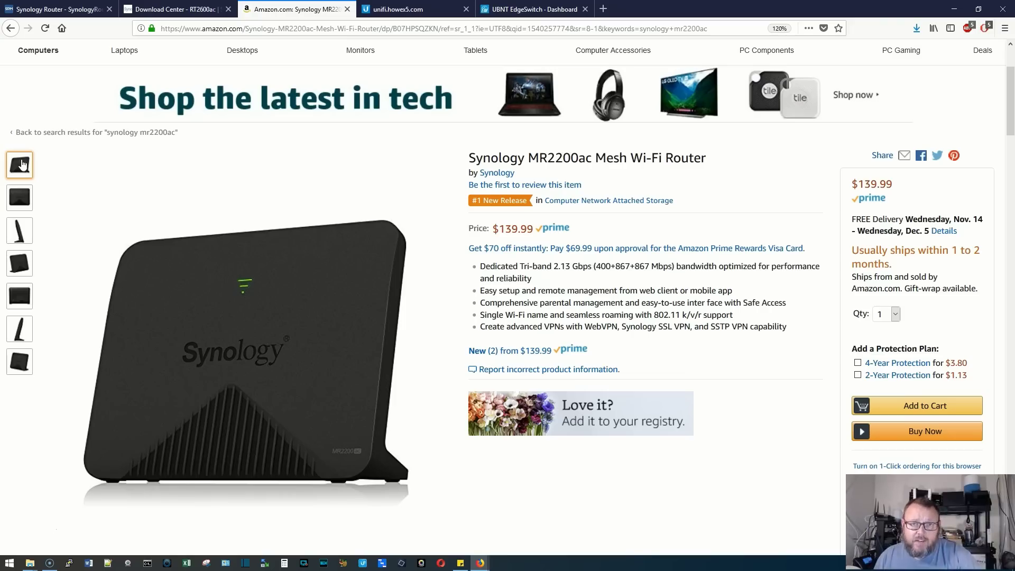
{"action": "left_click", "coordinate": [20, 197]}
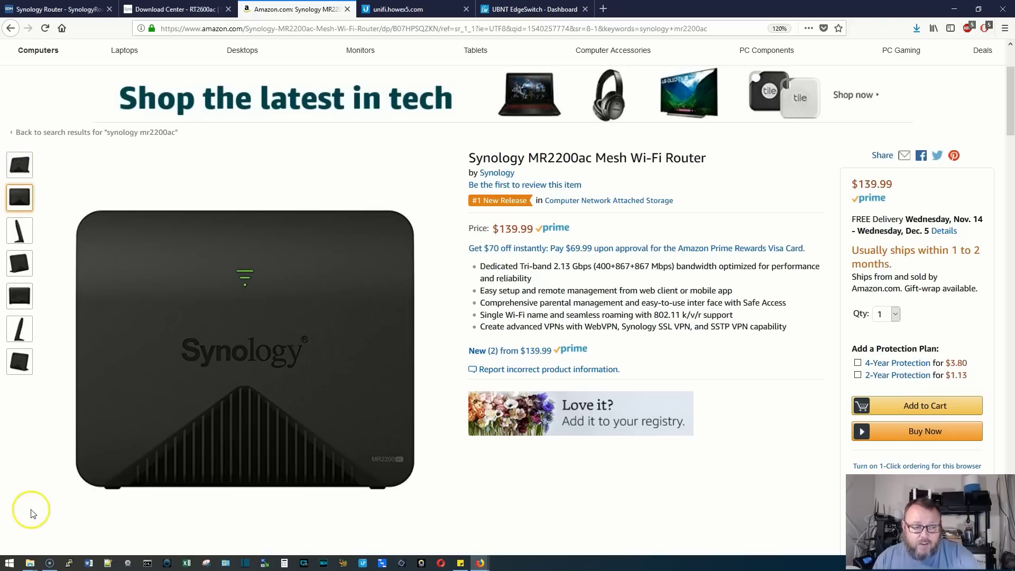